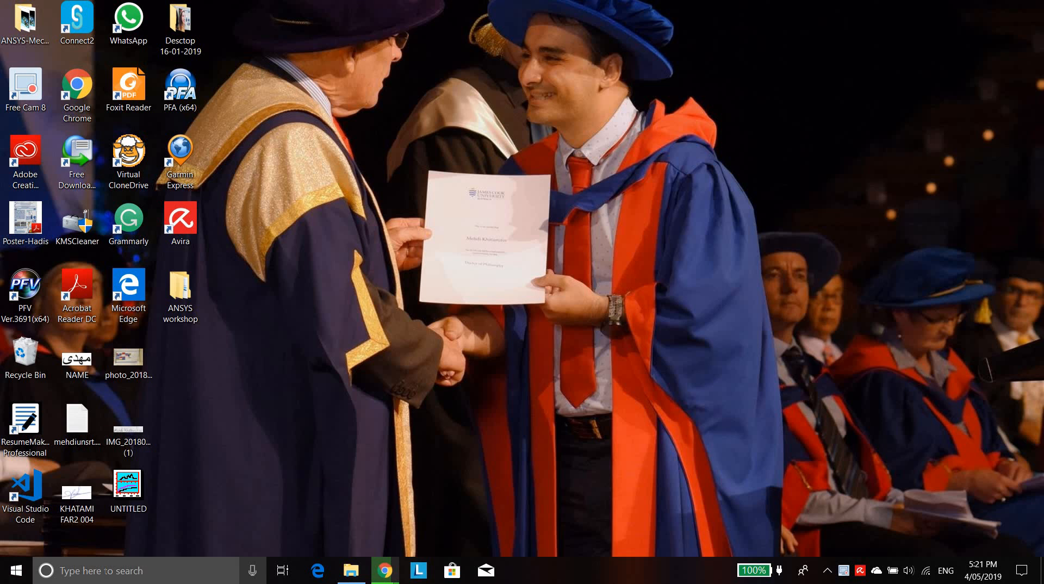
Launch Workbench 2019 R1 and add a Static Structural analysis system to the project schematic
click(105, 570)
text(work)
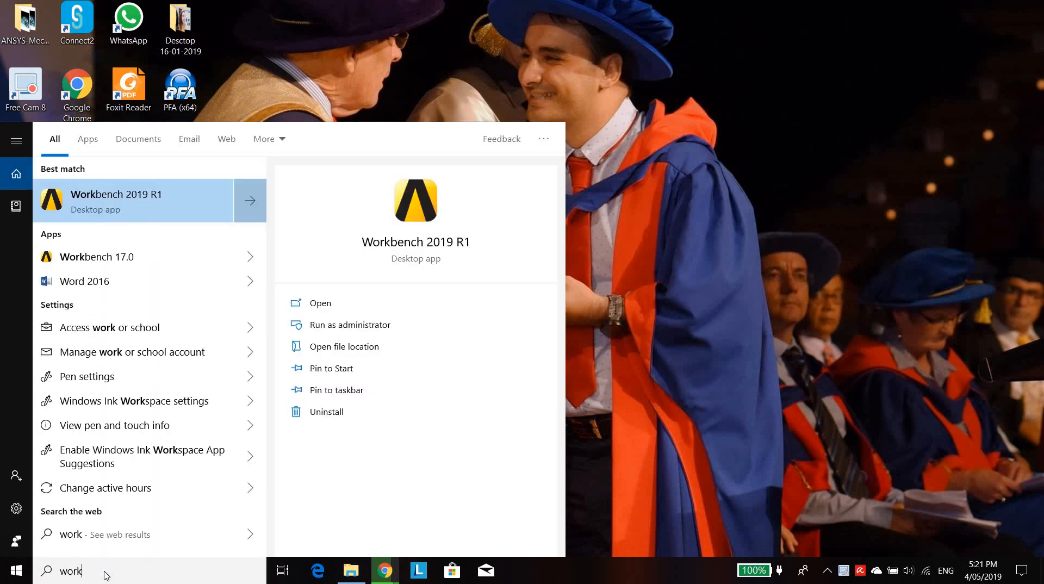
click(130, 212)
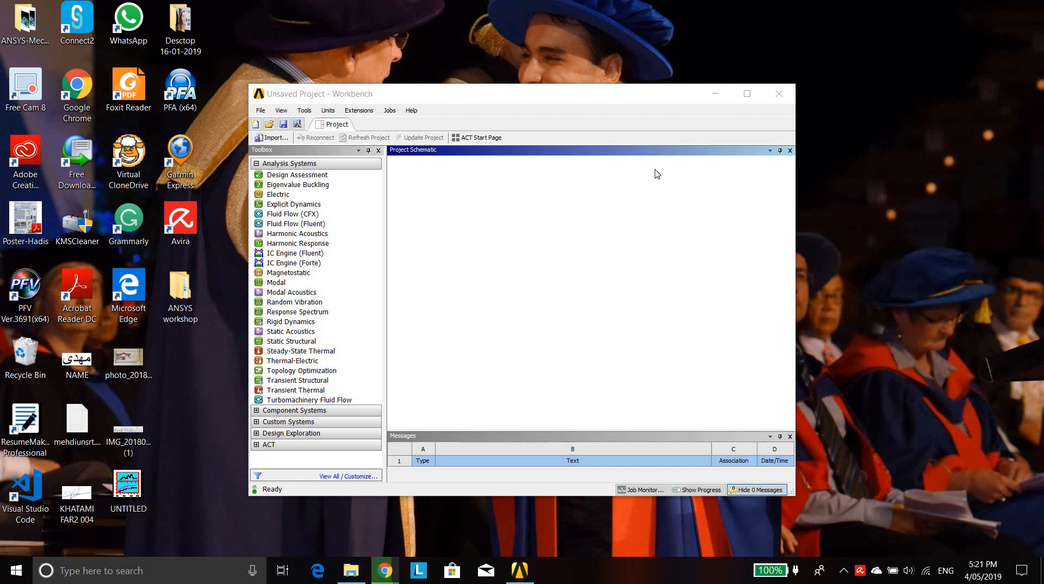
click(747, 94)
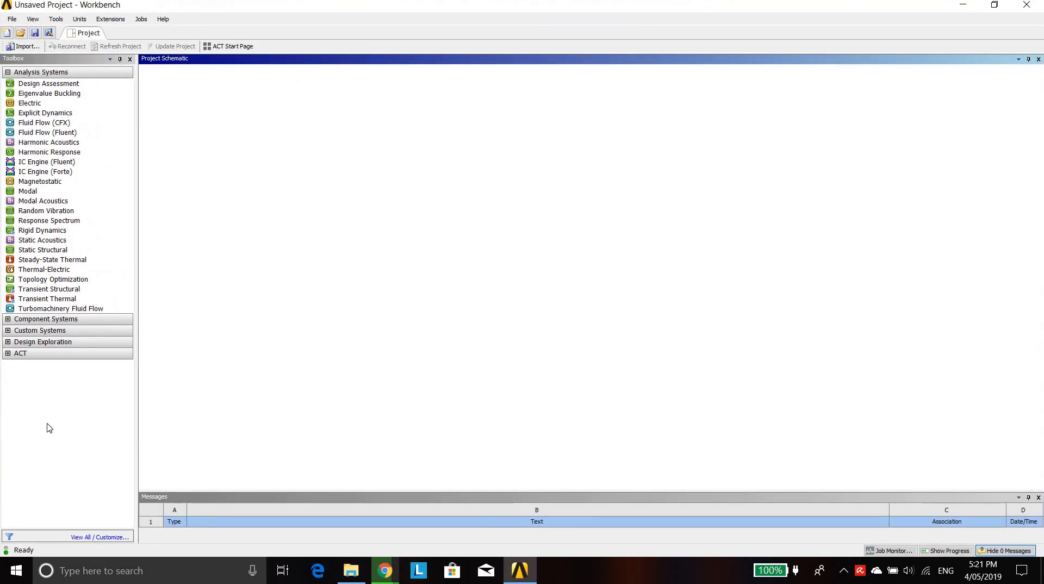
double_click(61, 249)
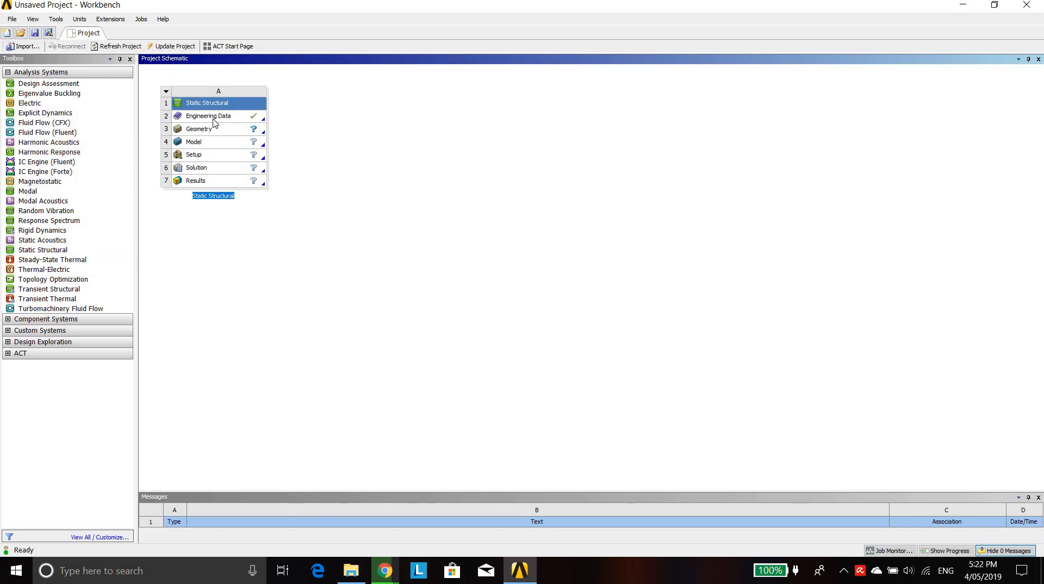
Add Copper Alloy from the General Materials library to the engineering data of the Static Structural system
double_click(213, 119)
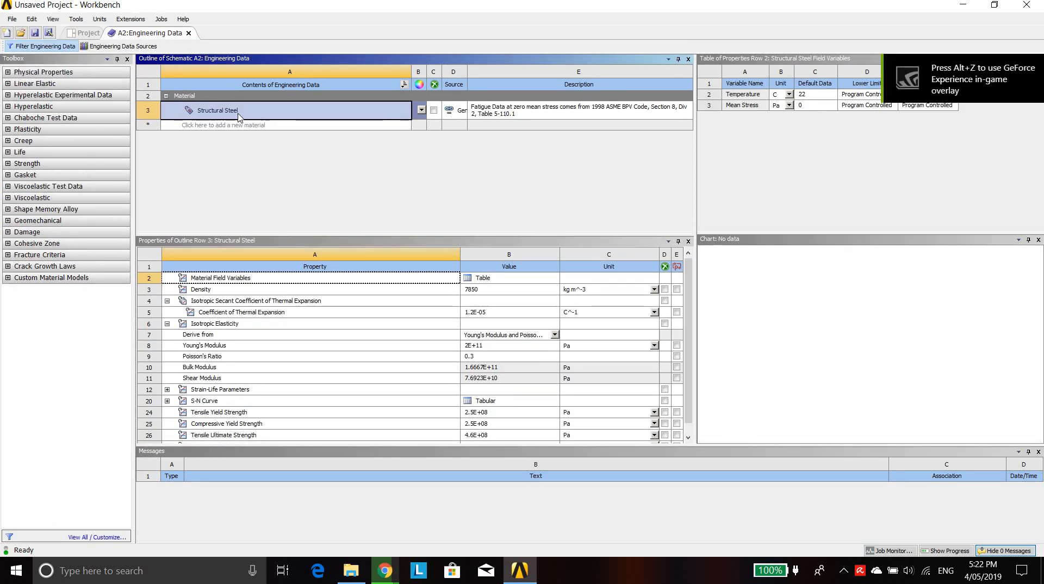
click(117, 47)
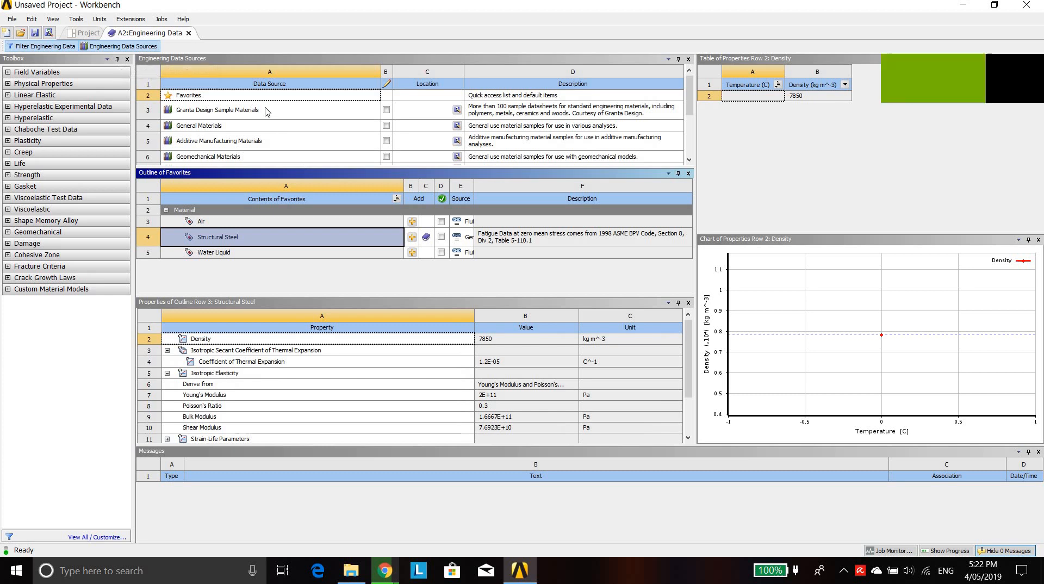
click(252, 126)
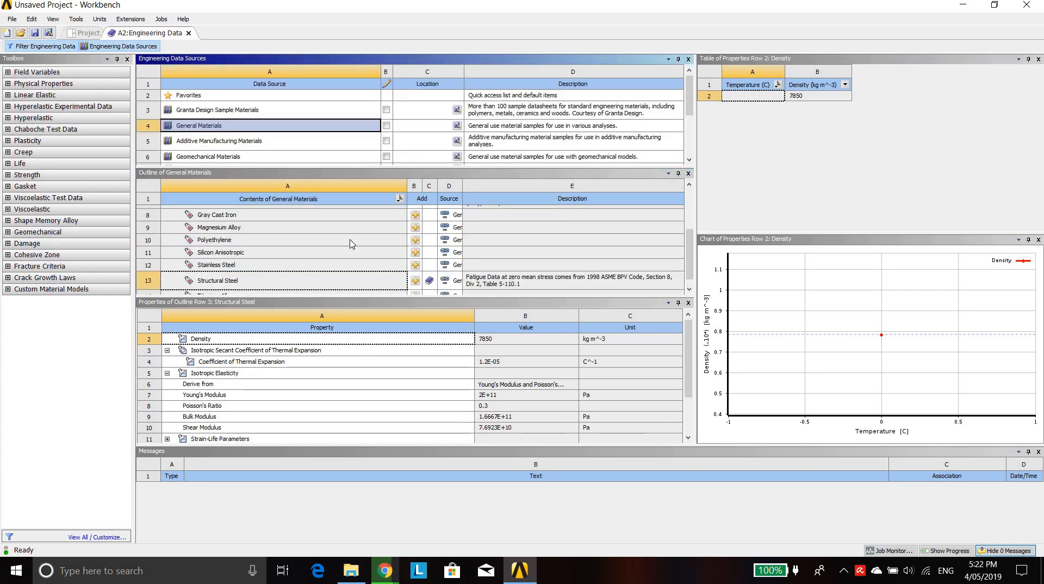
scroll(350, 244, up, 3)
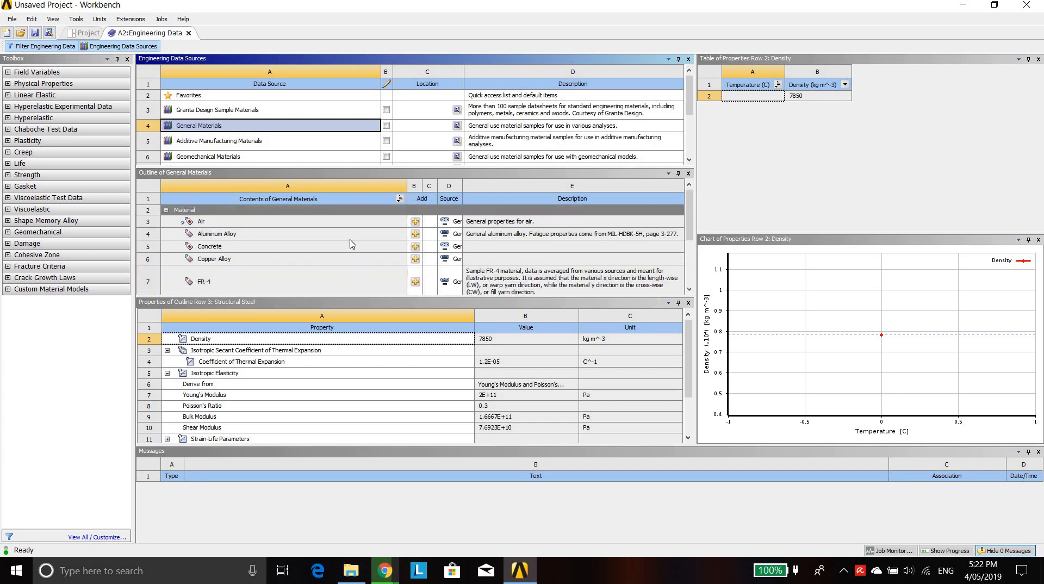
click(283, 242)
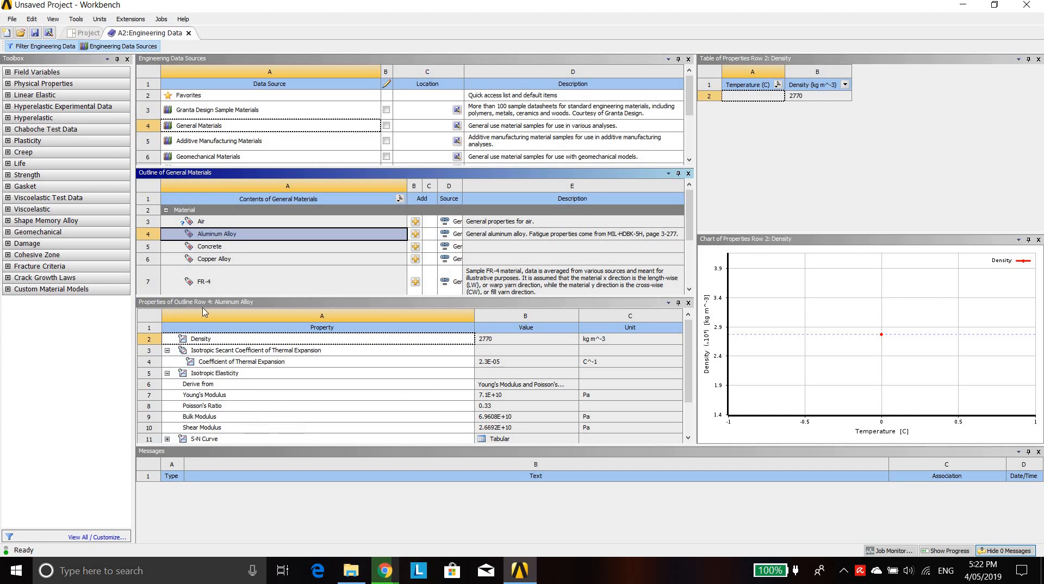
click(210, 261)
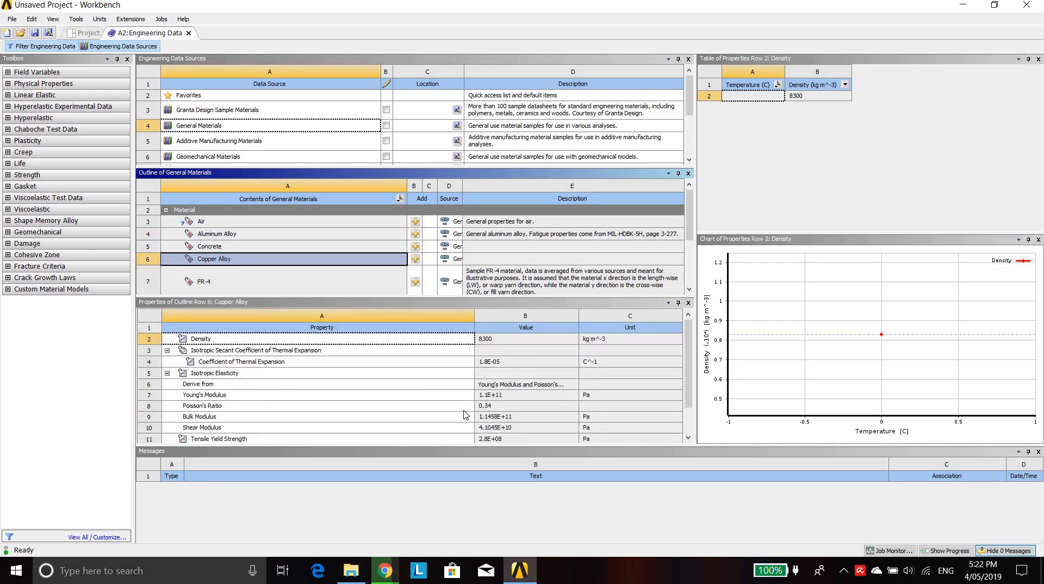
click(416, 261)
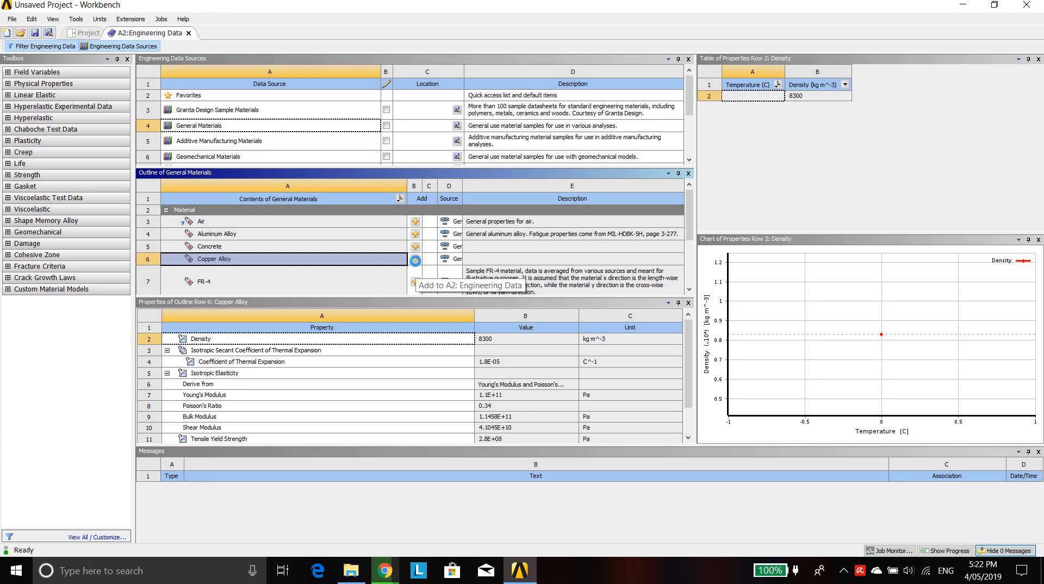
click(128, 47)
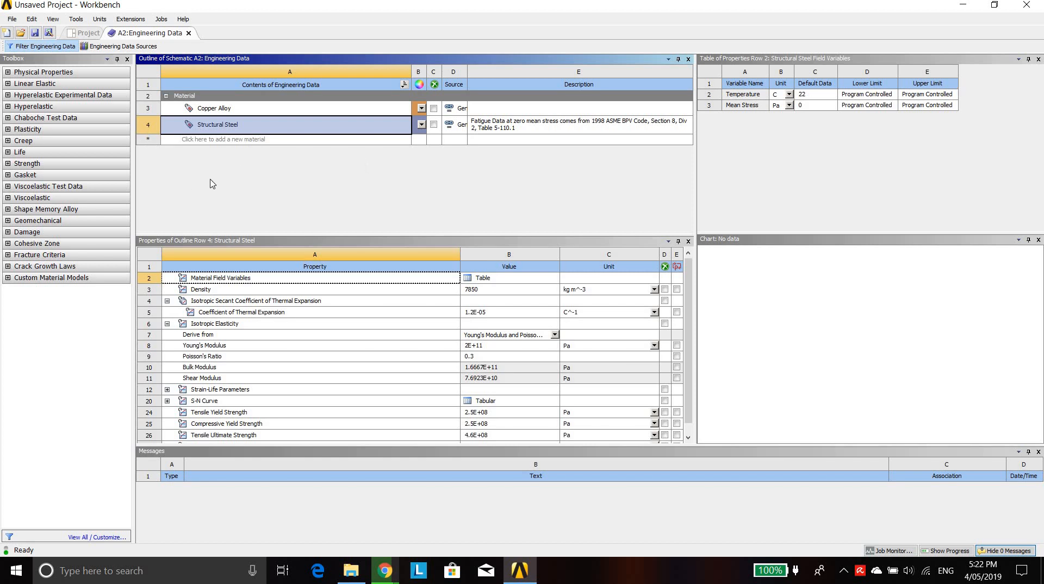
Import the Design1 geometry file from the AP10 folder into the Static Structural system's Geometry cell
click(85, 33)
click(210, 130)
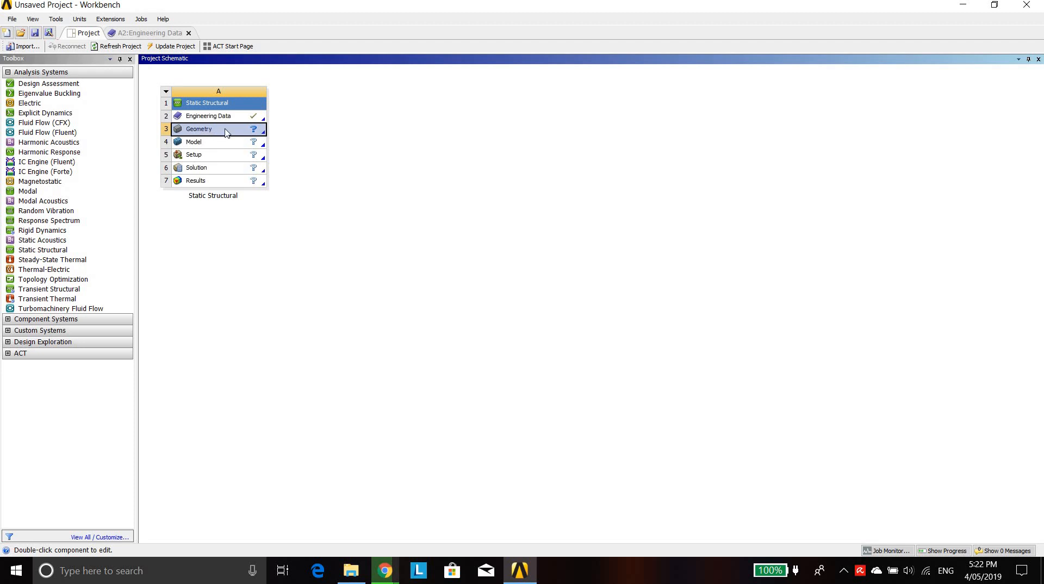
right_click(226, 132)
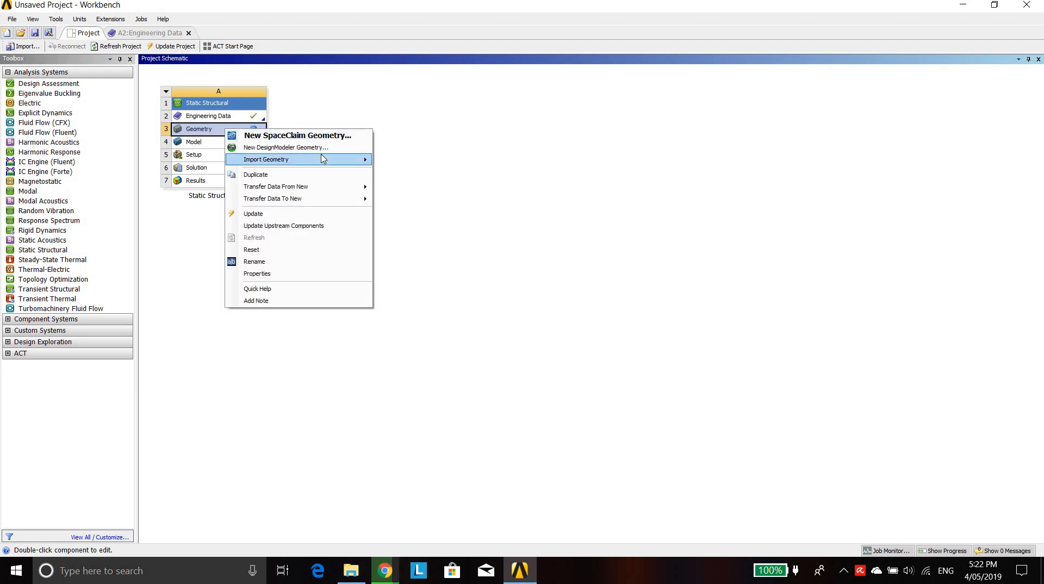
mouse_move(323, 159)
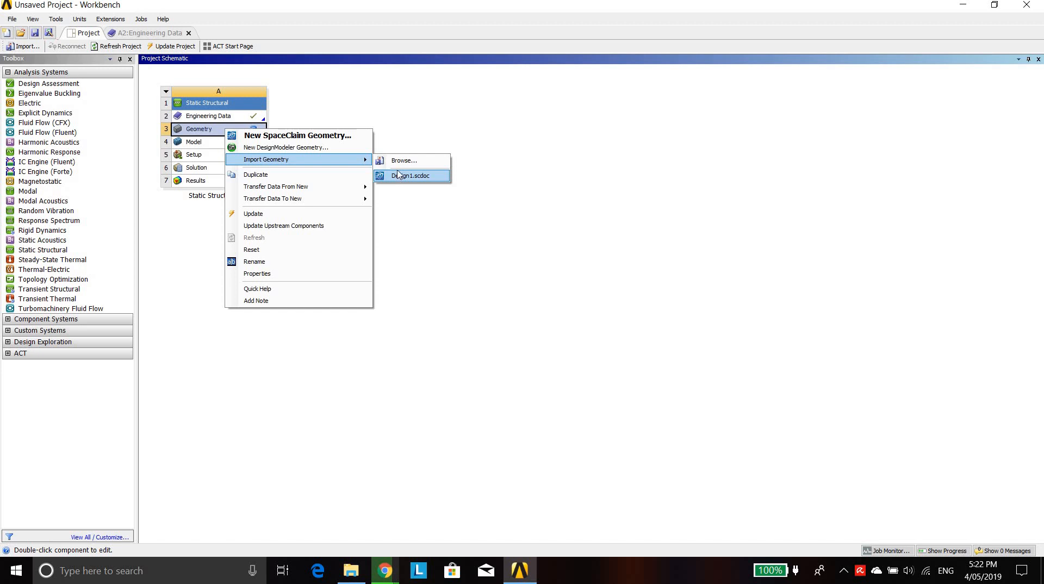
click(397, 160)
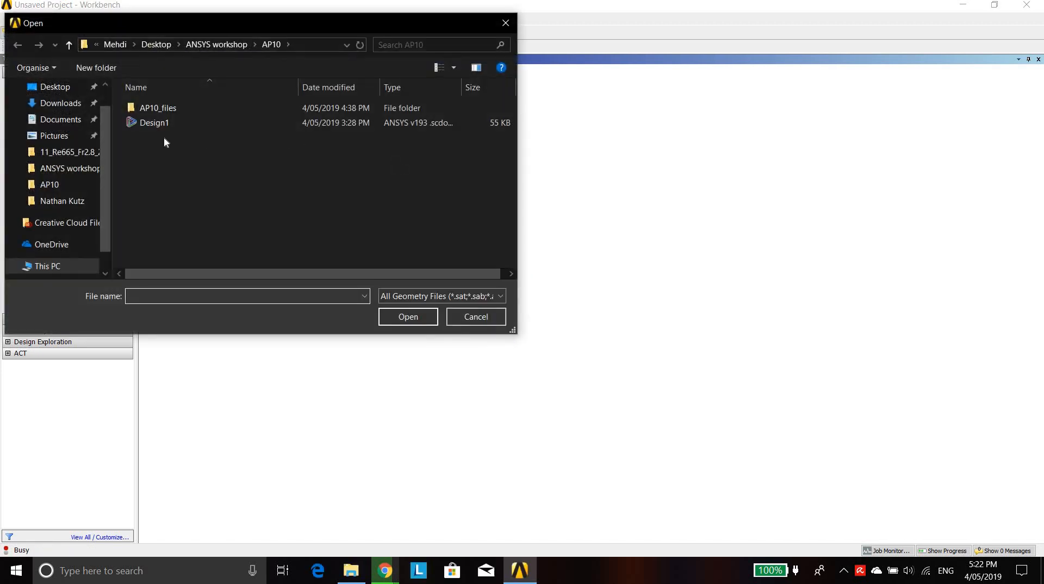
click(159, 123)
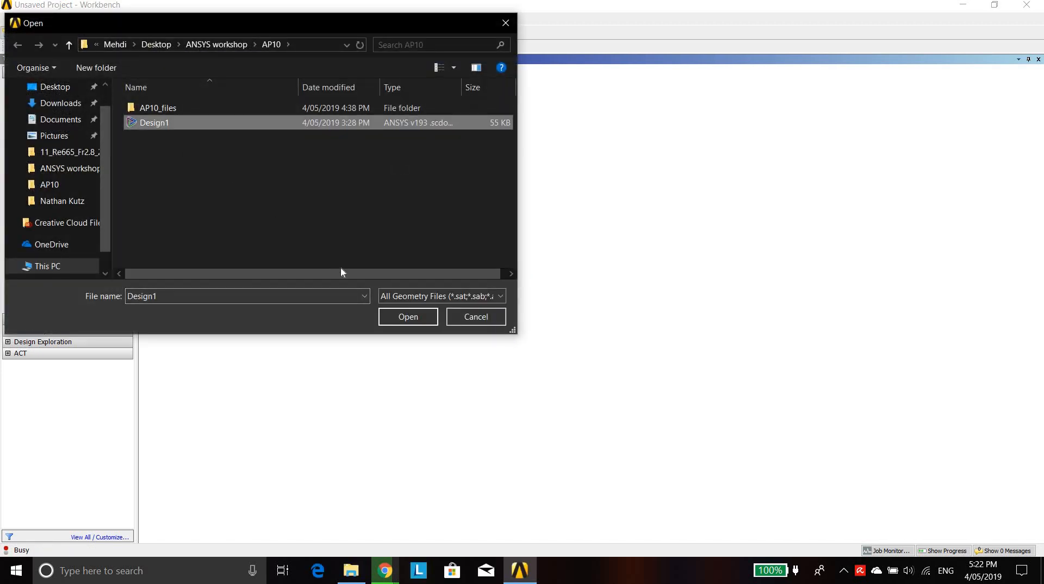
click(398, 321)
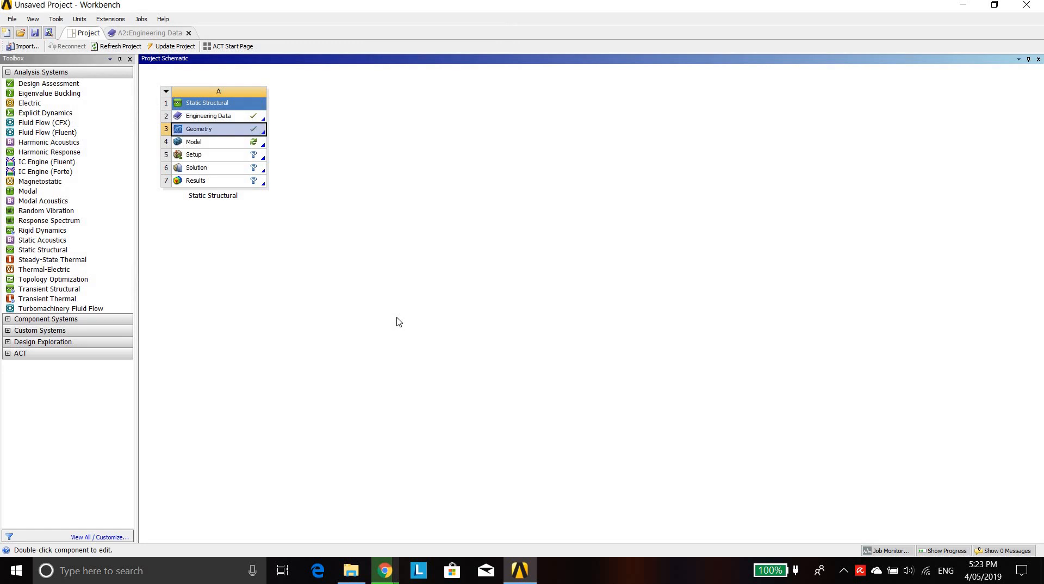
Open the imported geometry in SpaceClaim and inspect the two solids
double_click(207, 134)
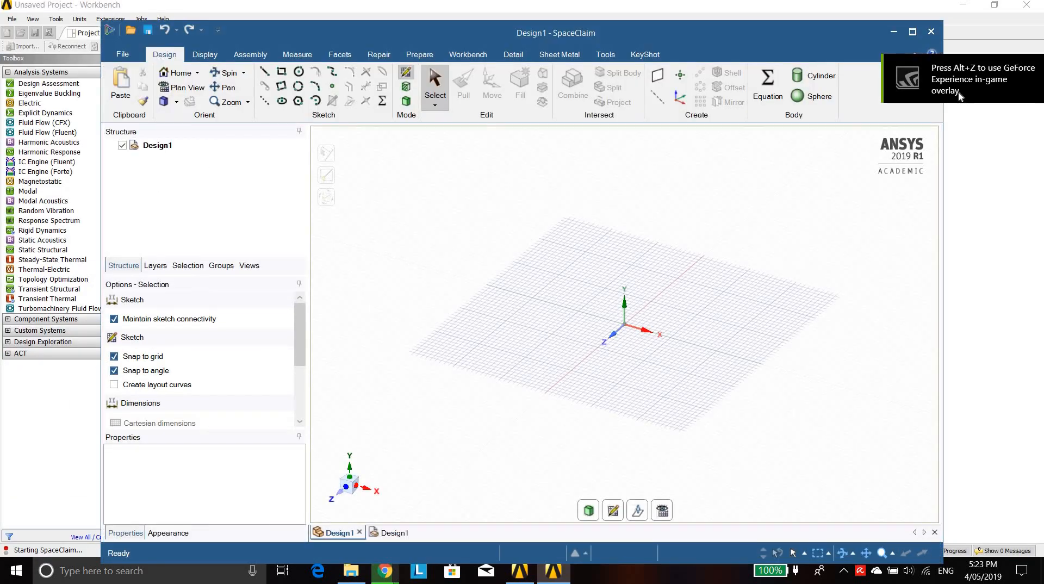
click(912, 32)
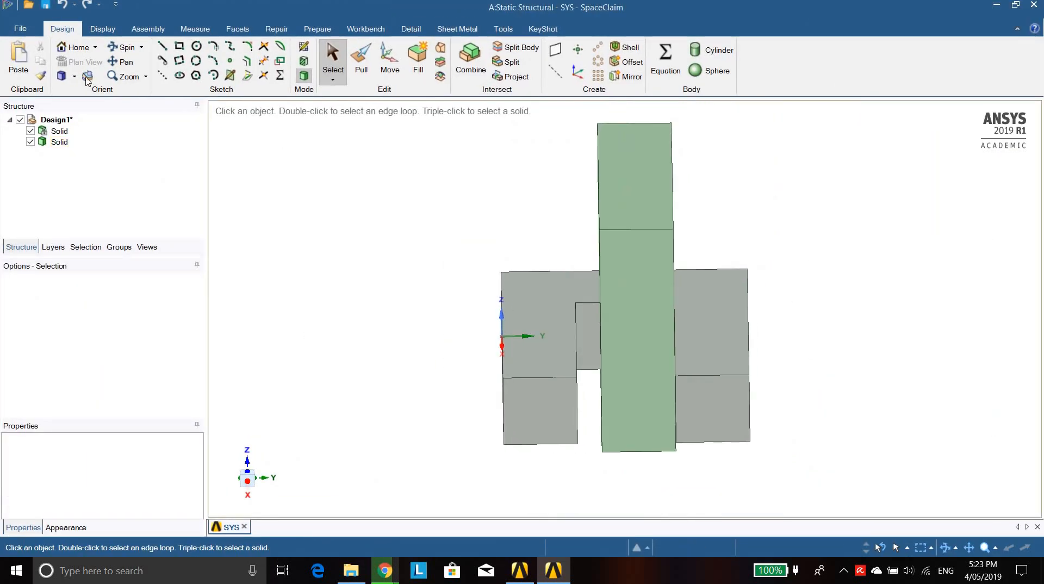
click(124, 47)
drag(363, 298, 423, 328)
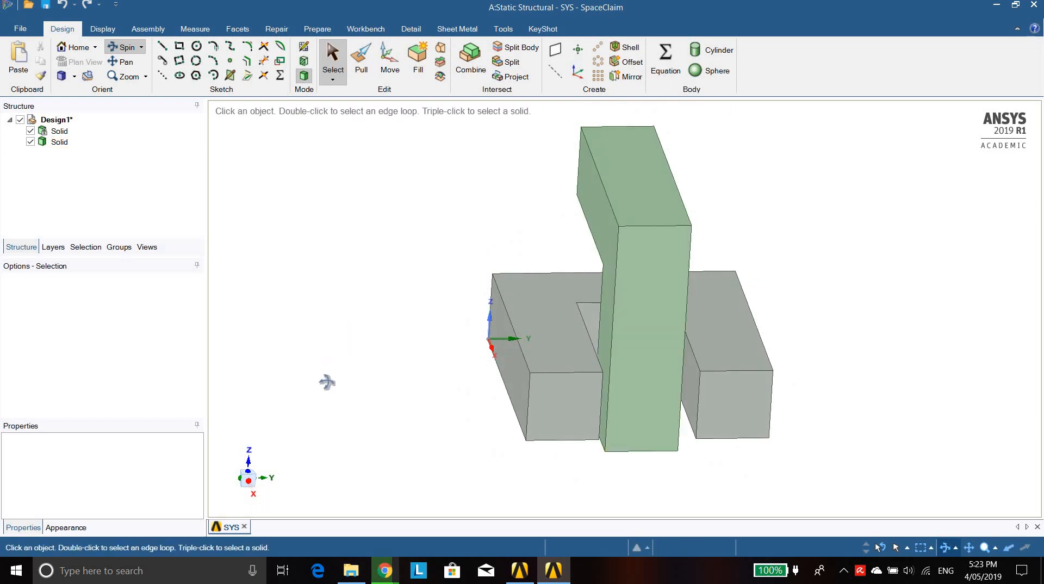
drag(570, 421, 539, 423)
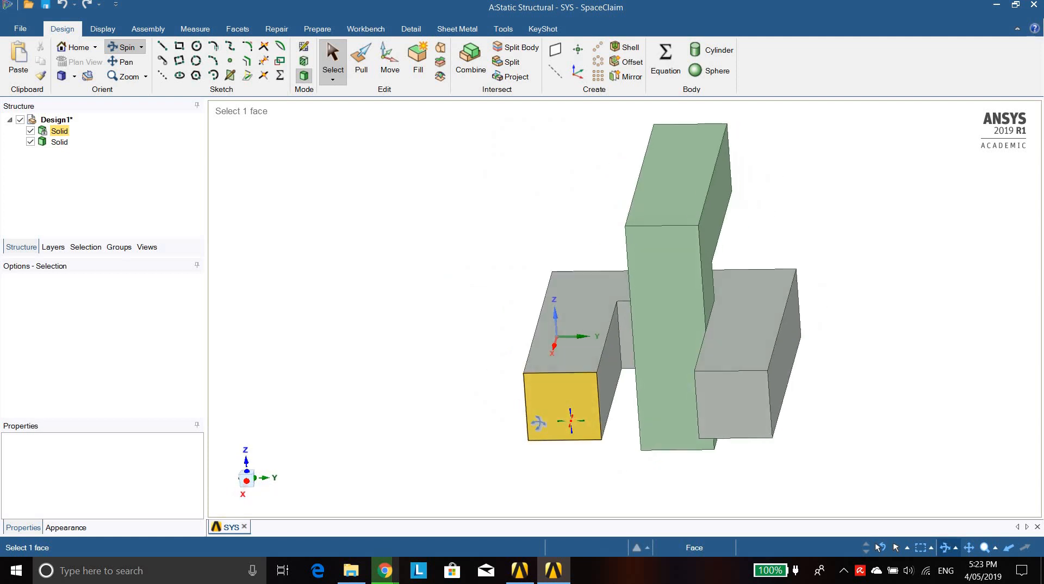
key(Escape)
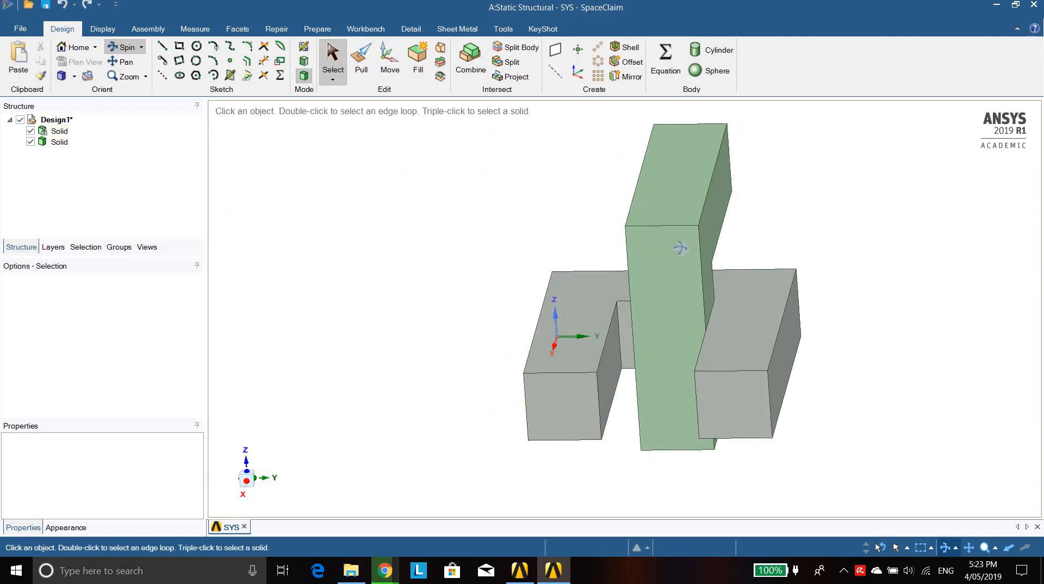
click(681, 249)
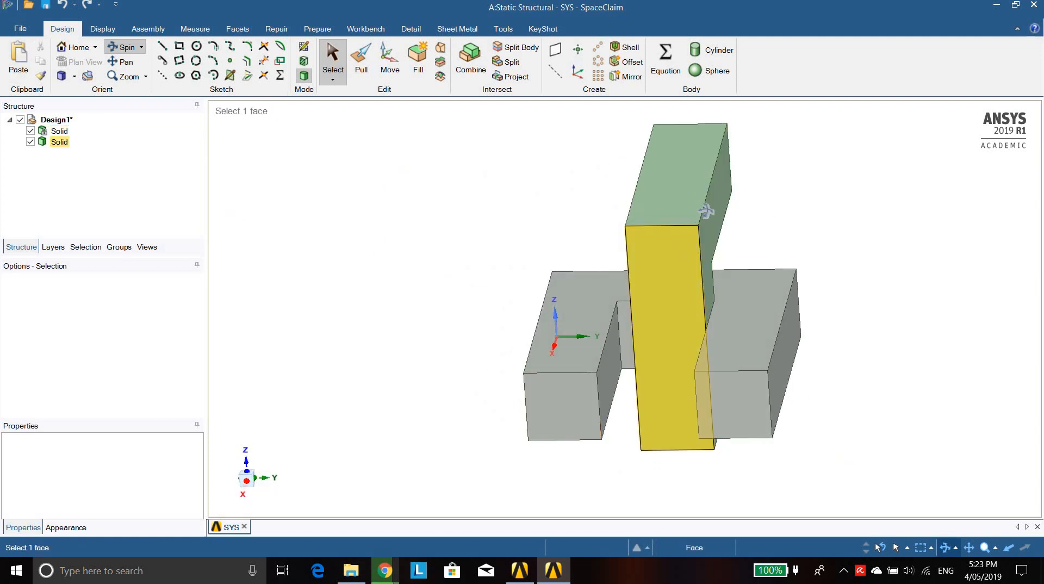
Create a plane on the +Y side face of the upright green solid
click(330, 59)
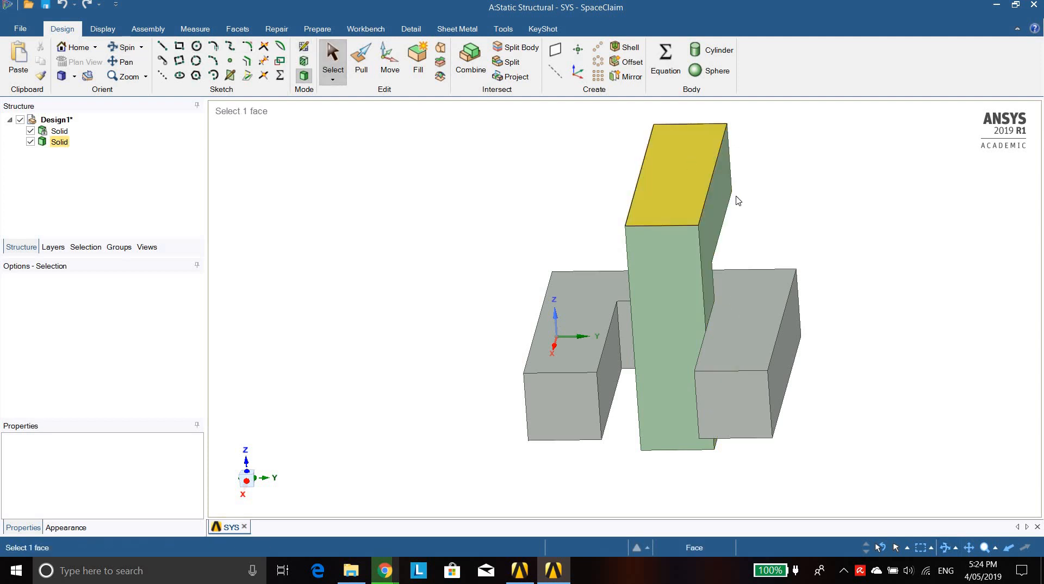
click(719, 194)
click(555, 50)
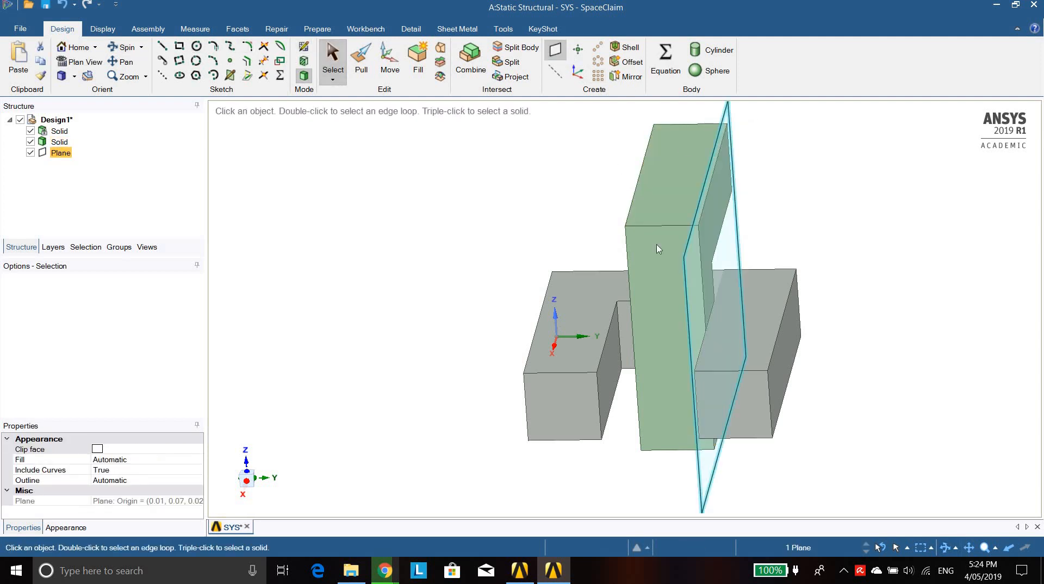
Move the plane about 15.35 mm along negative Y so it cuts through the middle of the upright solid
click(389, 60)
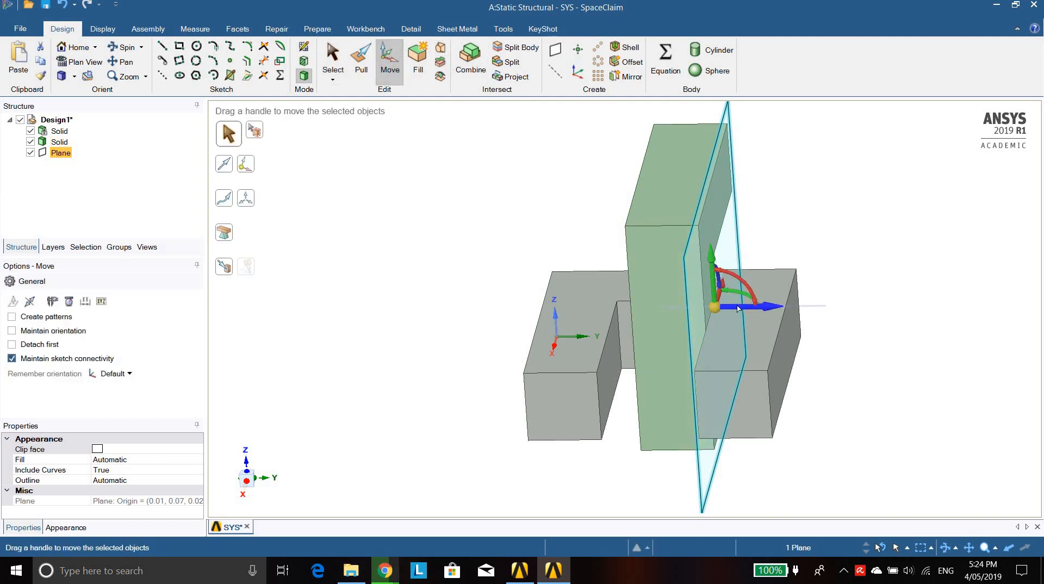
drag(703, 305, 731, 306)
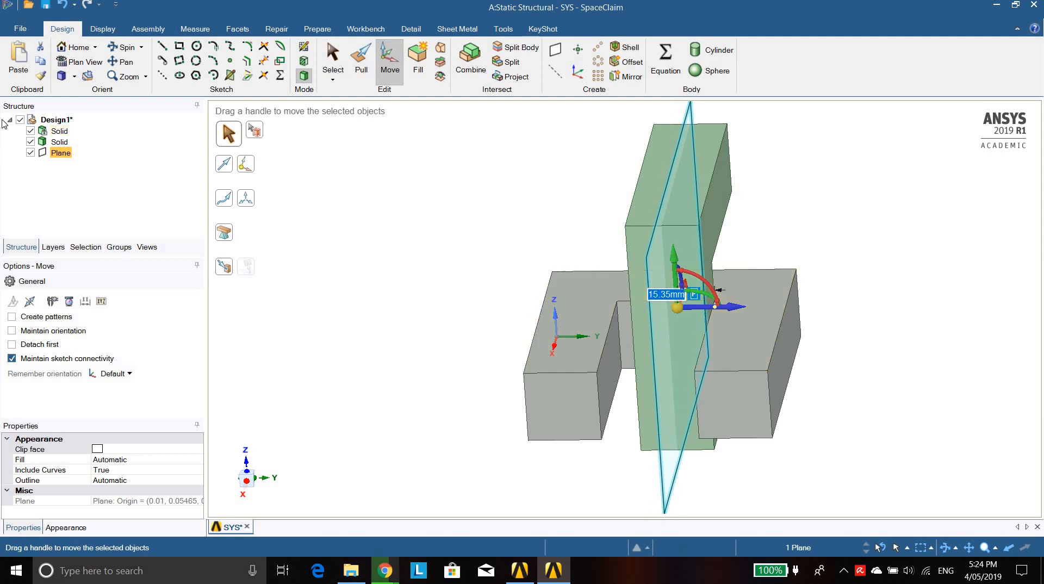
click(330, 63)
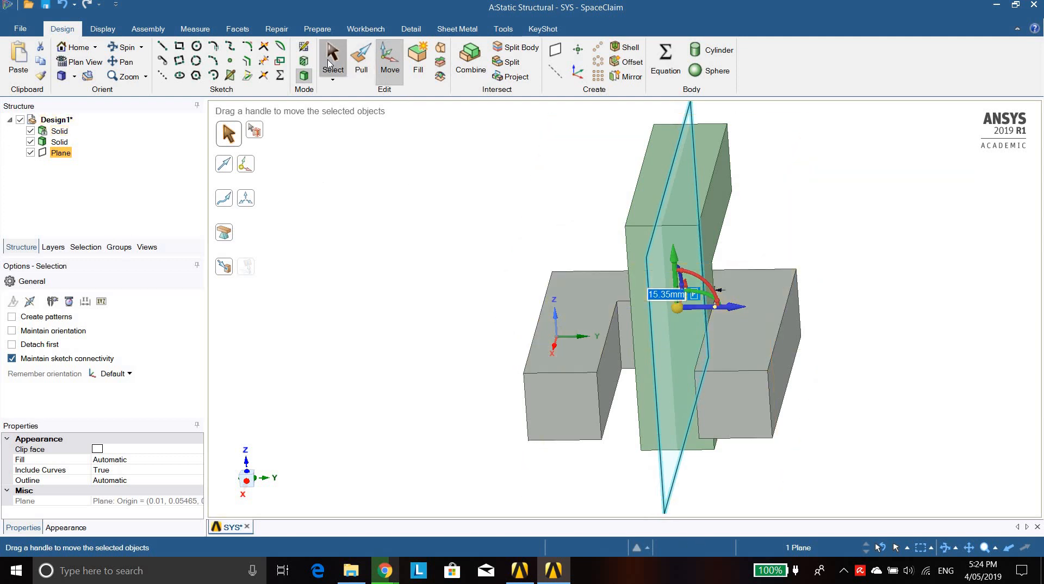
Split the upright green solid with the plane and delete the resulting half on the +Y side
click(520, 48)
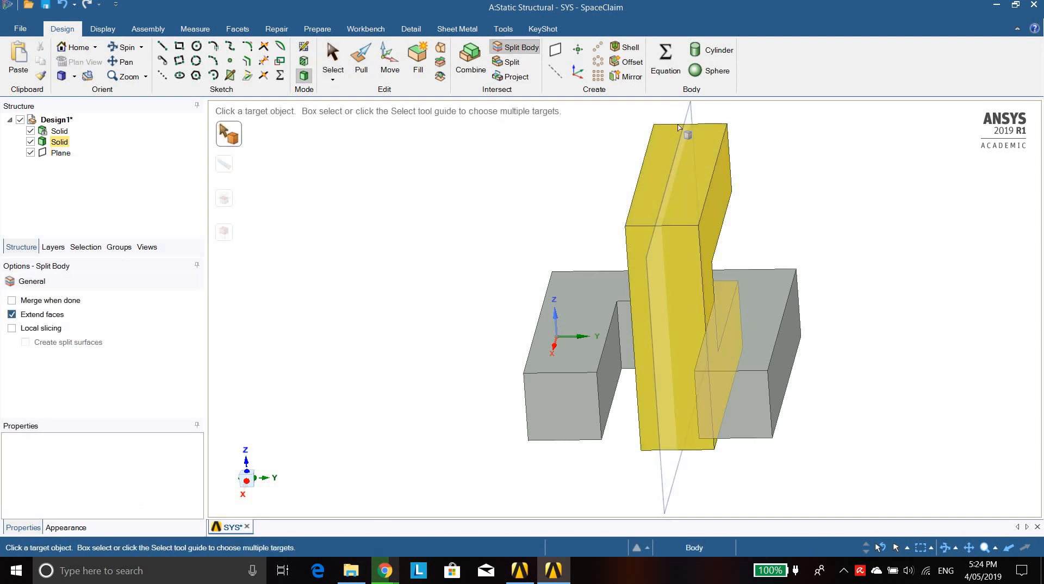
click(678, 127)
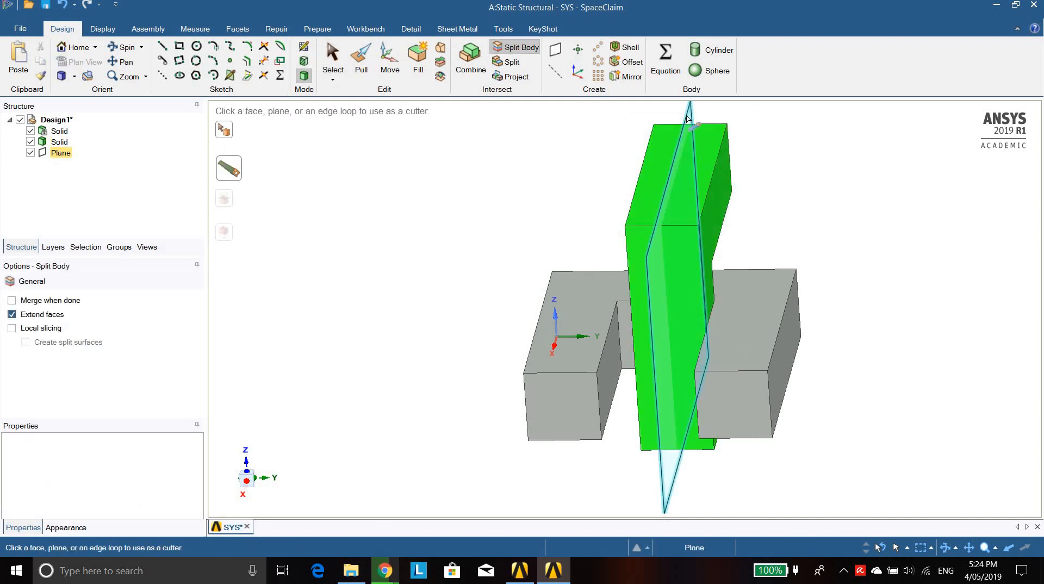
click(688, 120)
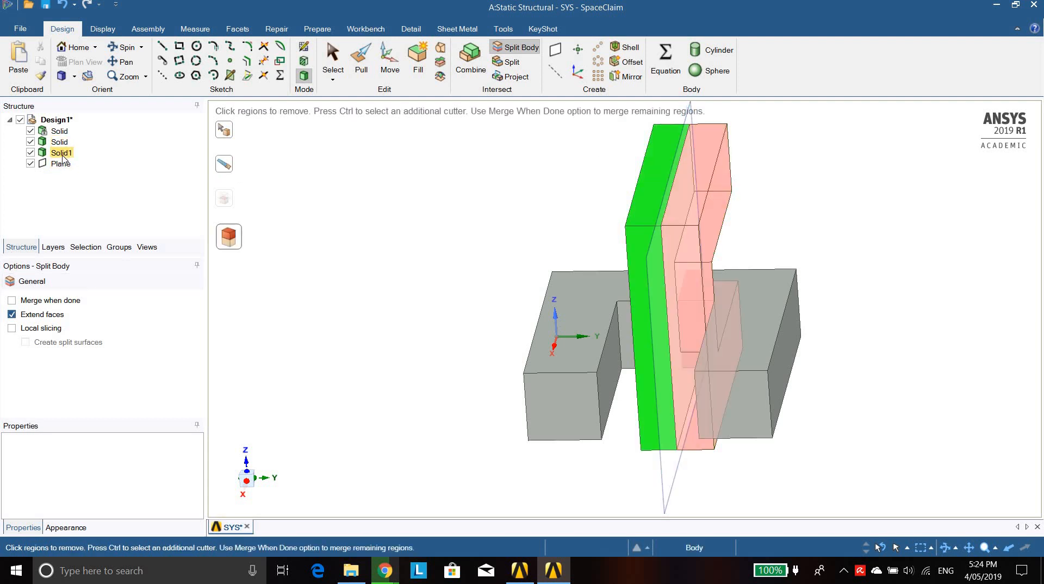
right_click(62, 158)
click(103, 176)
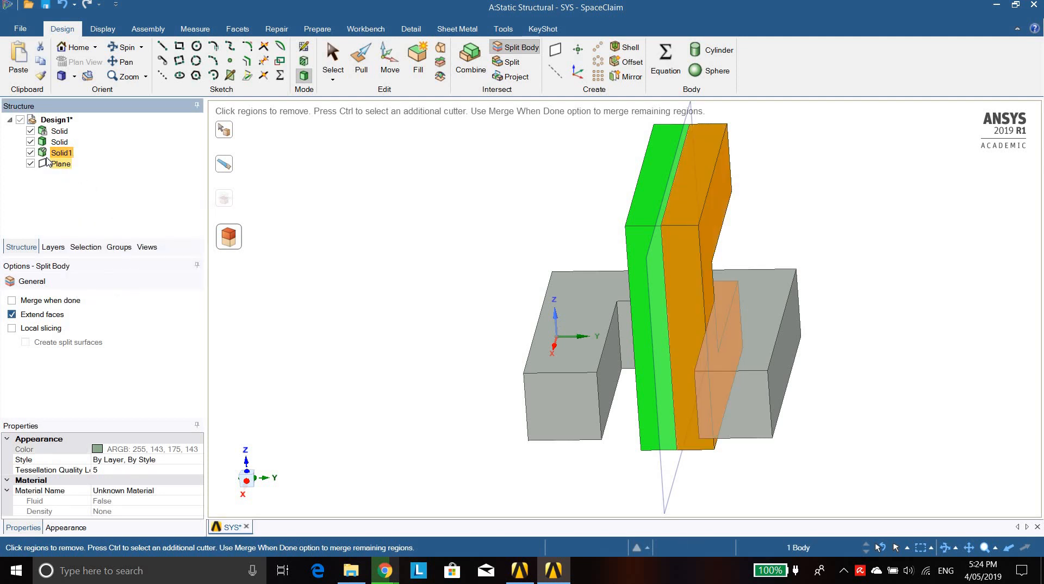
click(35, 155)
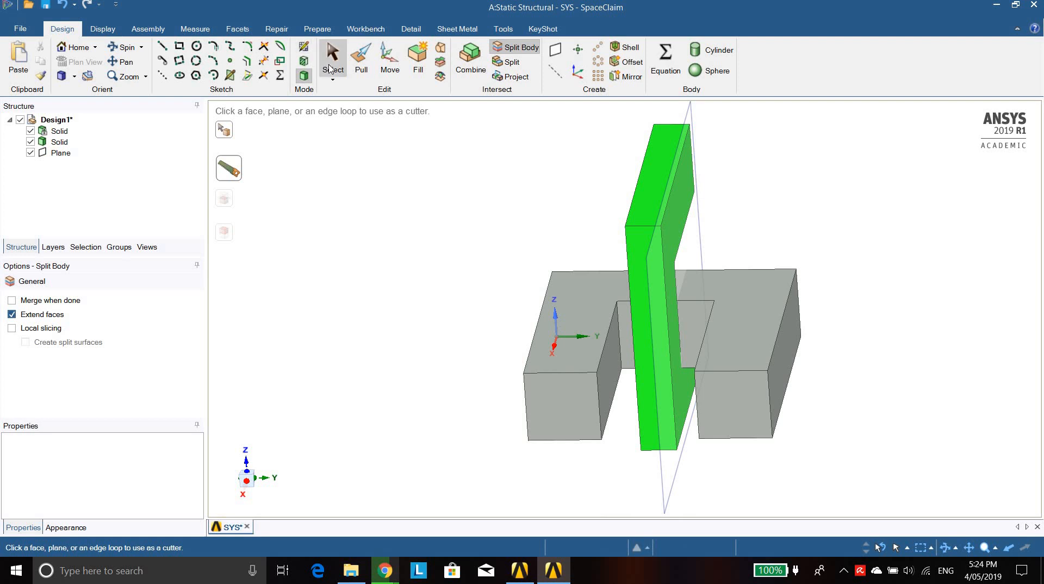
click(331, 60)
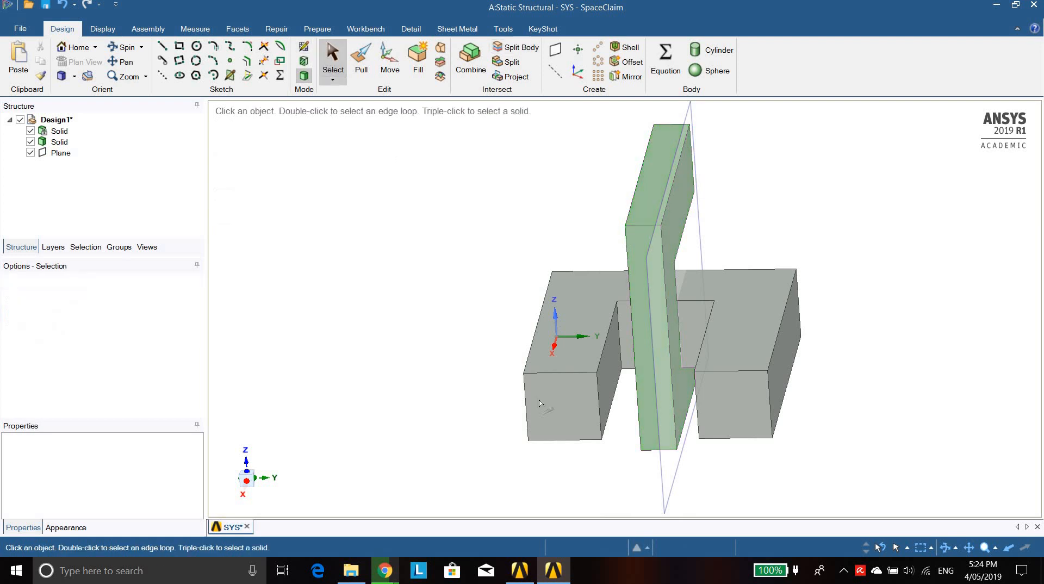
Create a plane on the top face of the U-shaped solid and move it about 16.45 mm along negative Z
click(578, 289)
click(555, 49)
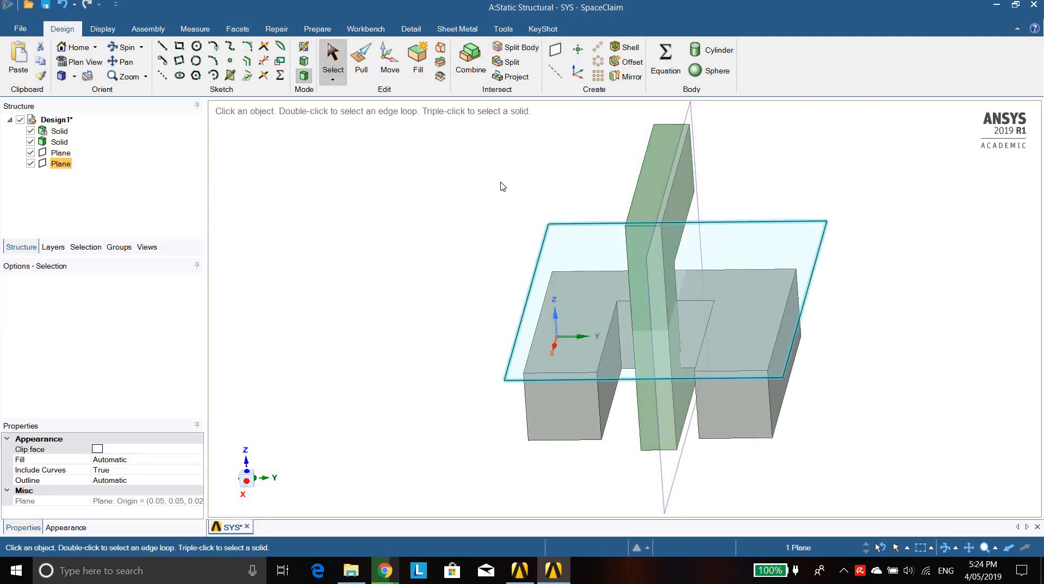
click(390, 59)
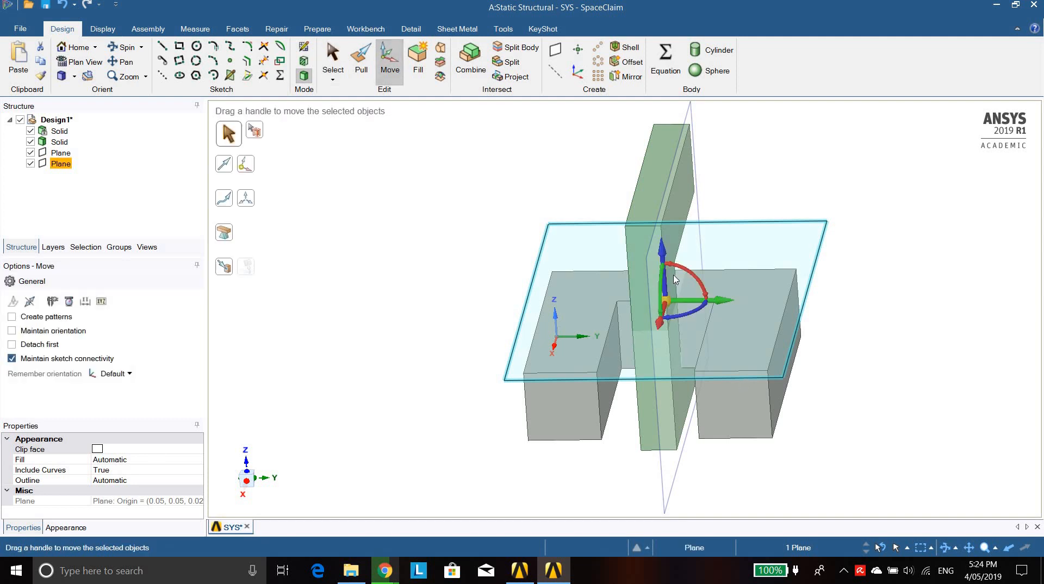
drag(664, 258, 666, 298)
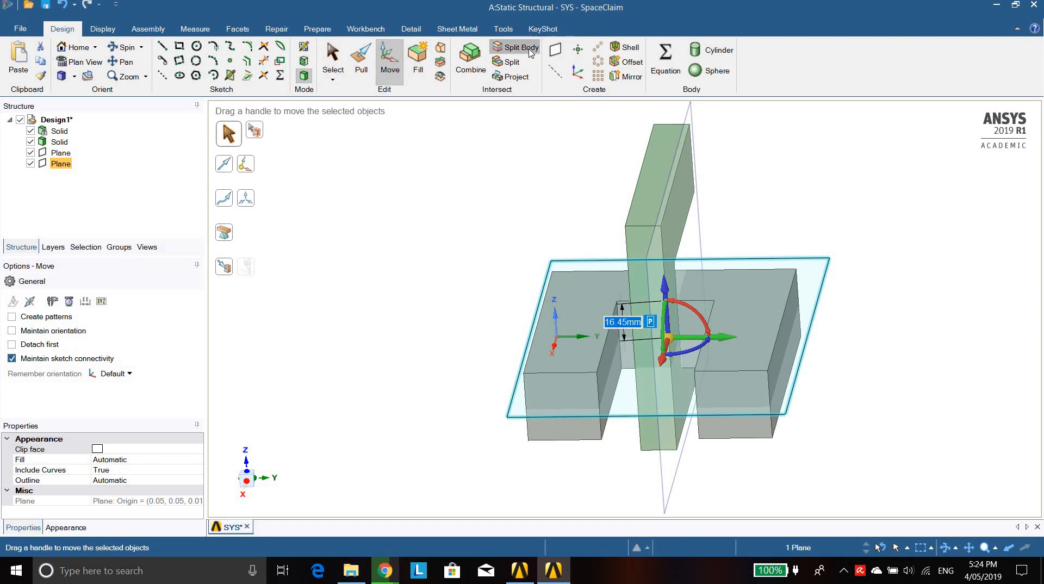
Unlock the U-shaped solid and split it with the horizontal plane into upper and lower halves
click(521, 47)
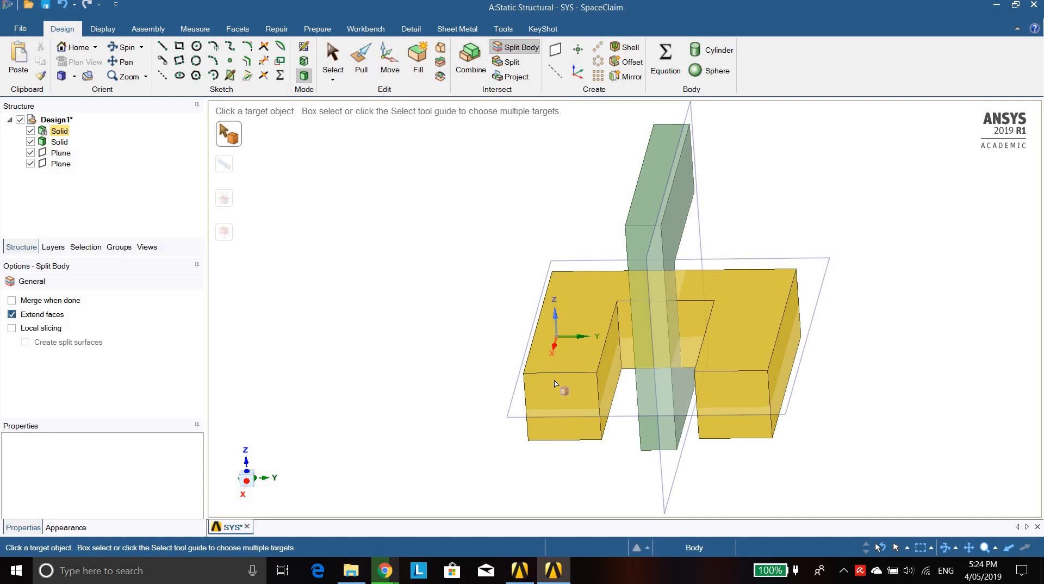
click(555, 396)
click(519, 419)
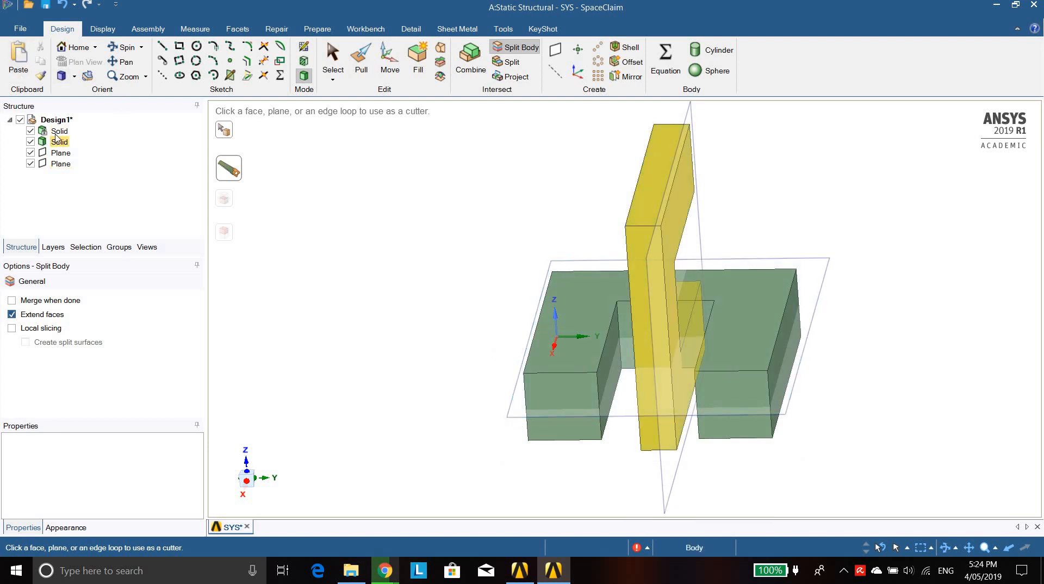
right_click(60, 132)
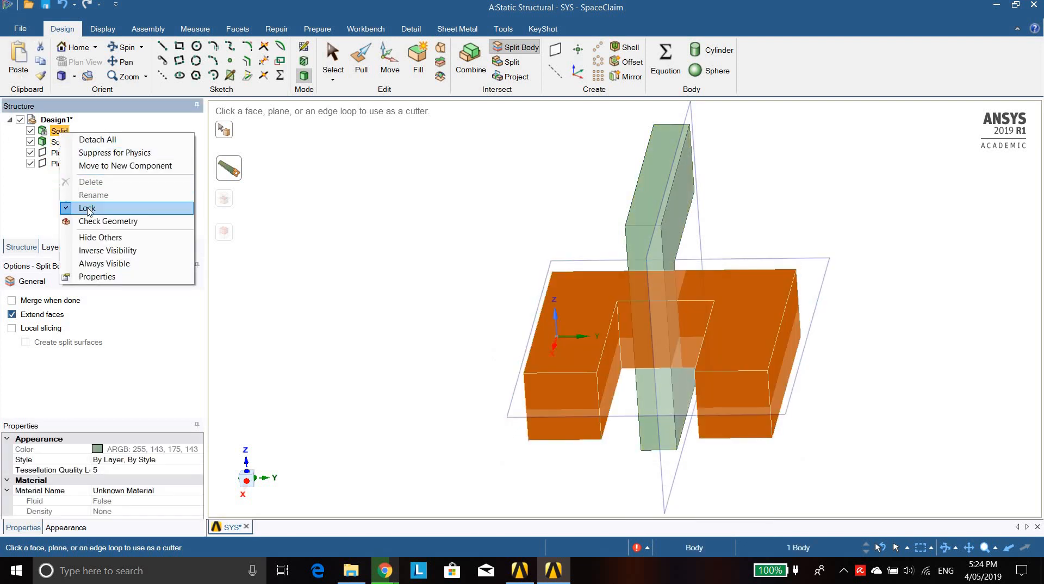
click(87, 208)
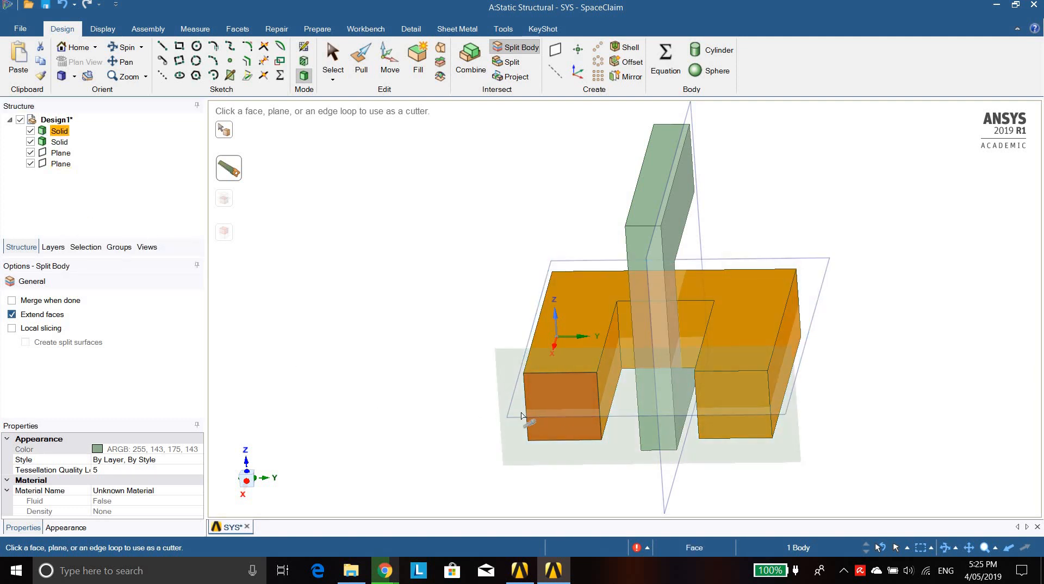
click(514, 420)
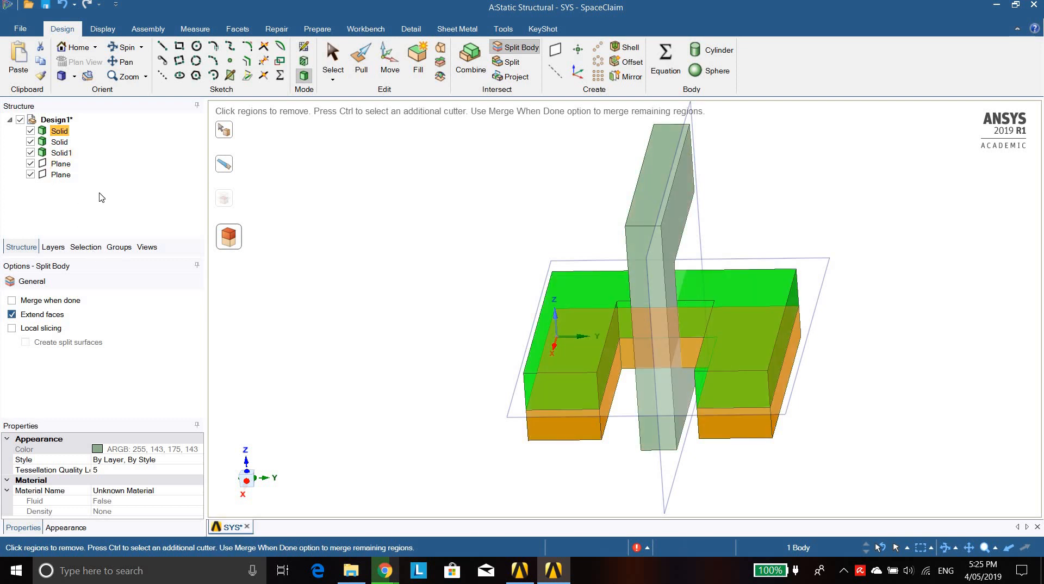
click(340, 57)
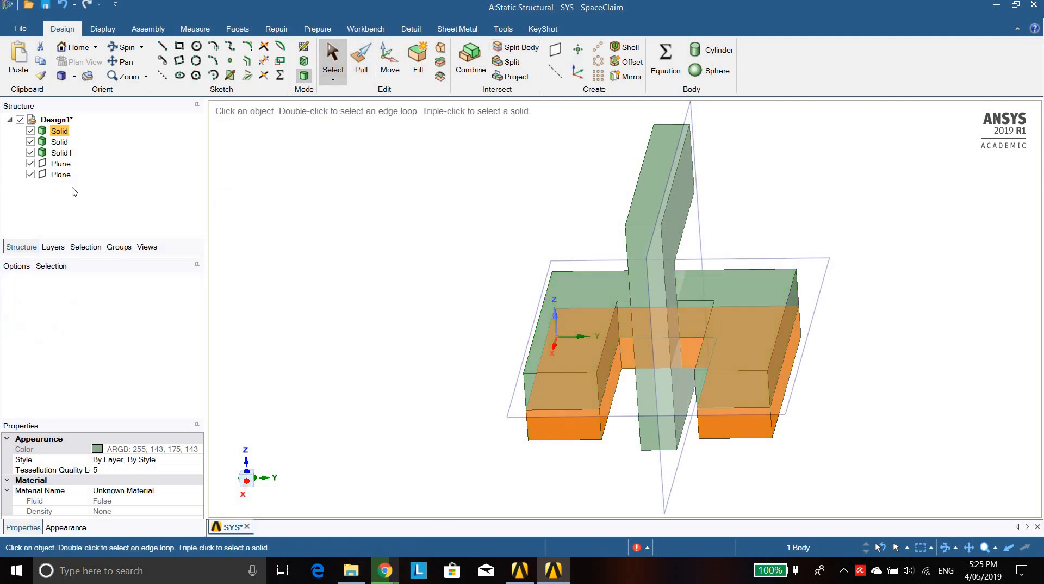
Suppress the lower half of the U-shaped solid for physics and hide it
click(60, 153)
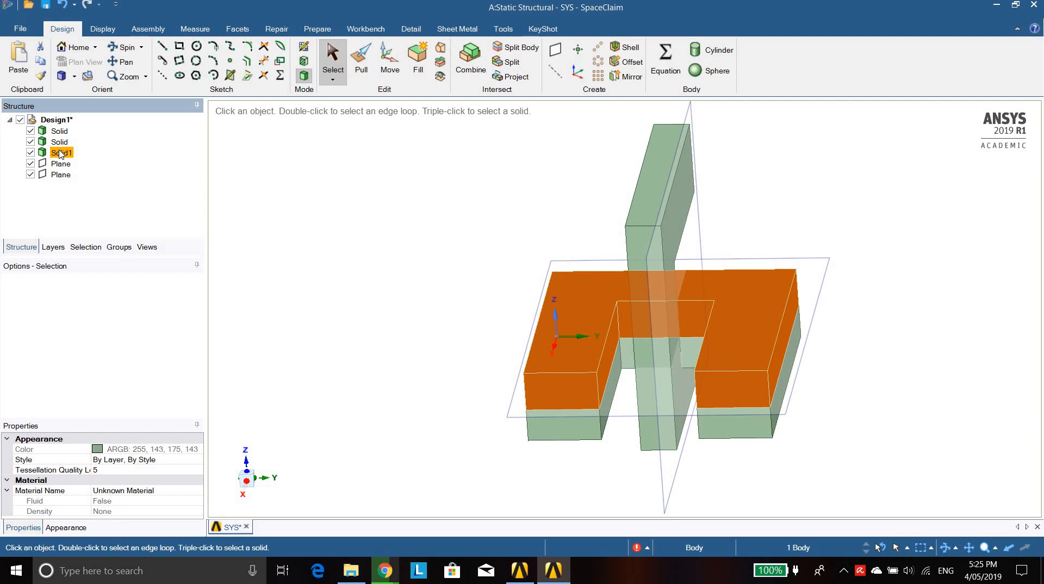
click(60, 143)
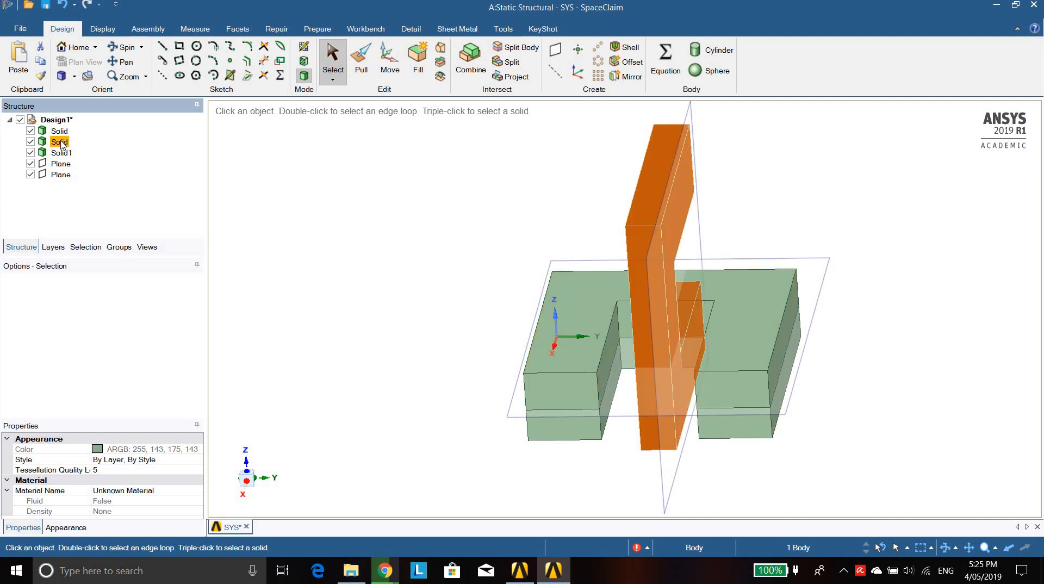
click(59, 133)
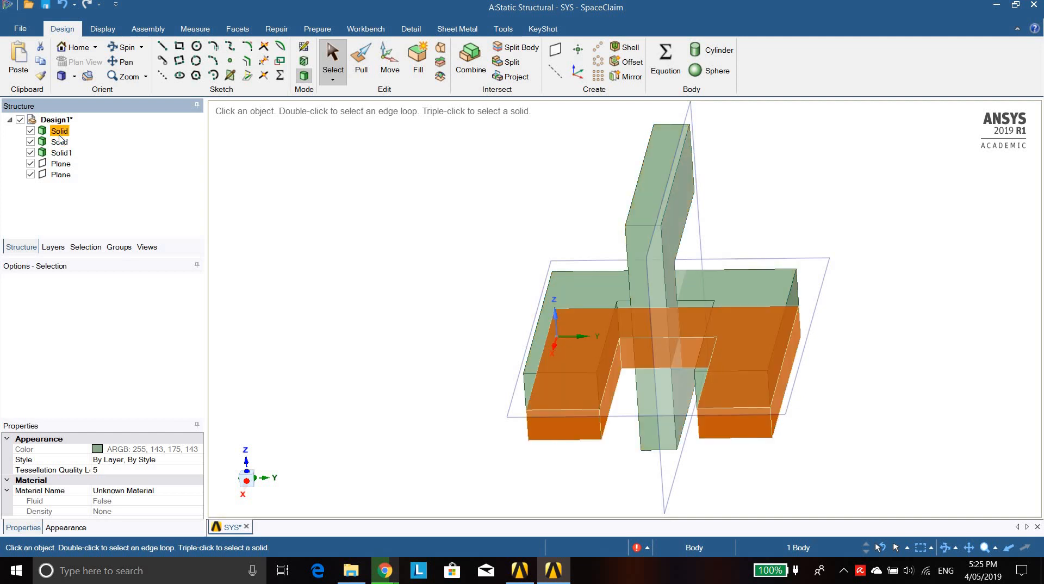
right_click(60, 134)
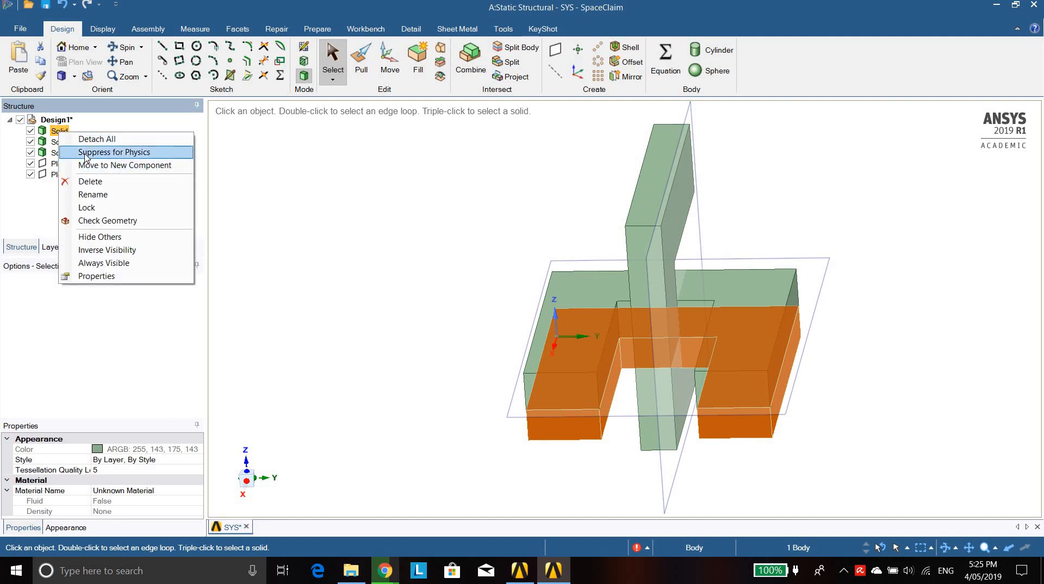
click(81, 155)
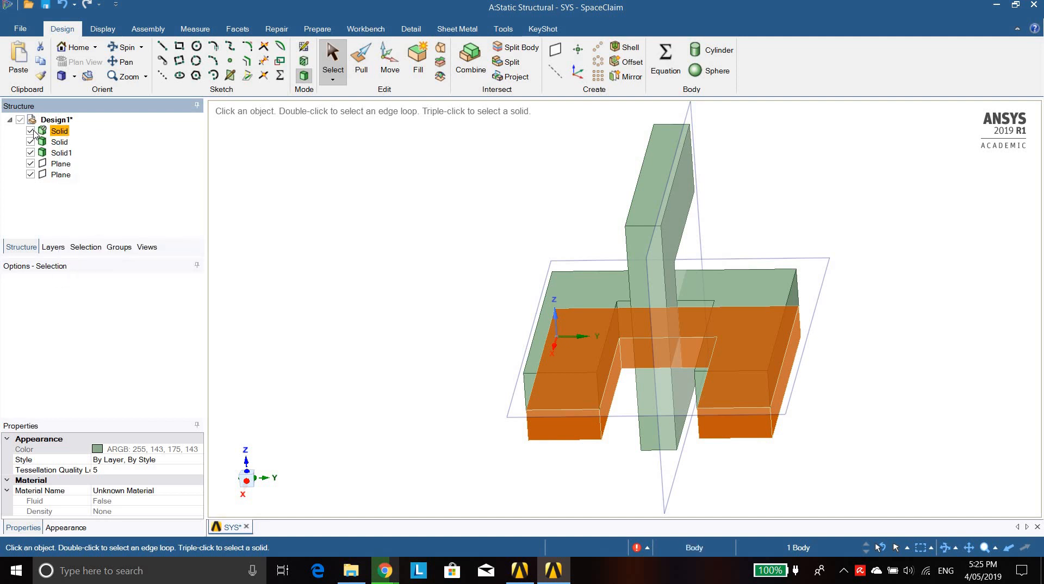
click(30, 131)
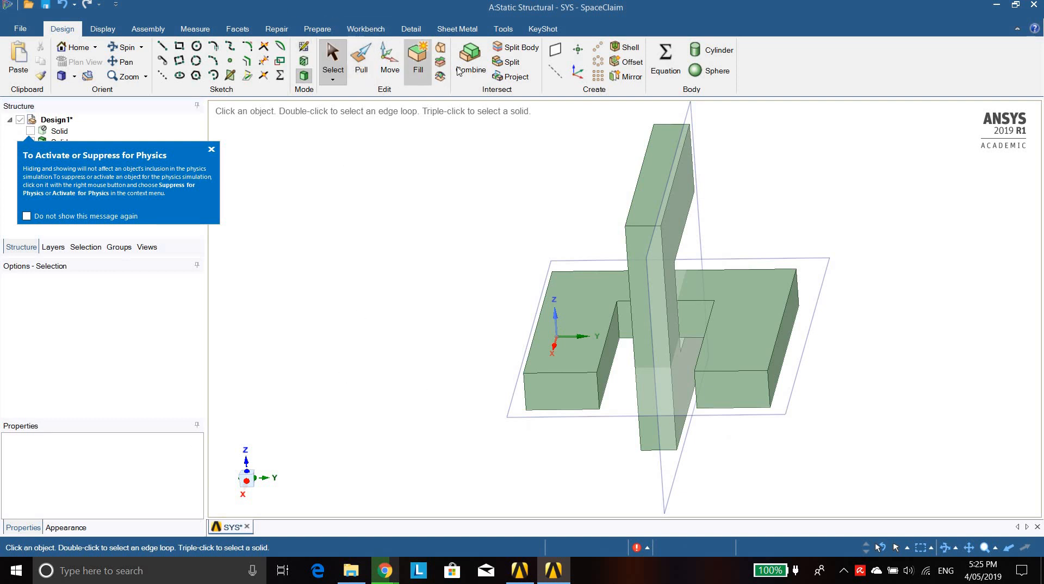
Close SpaceClaim and open the Static Structural system's Model in Mechanical
click(131, 48)
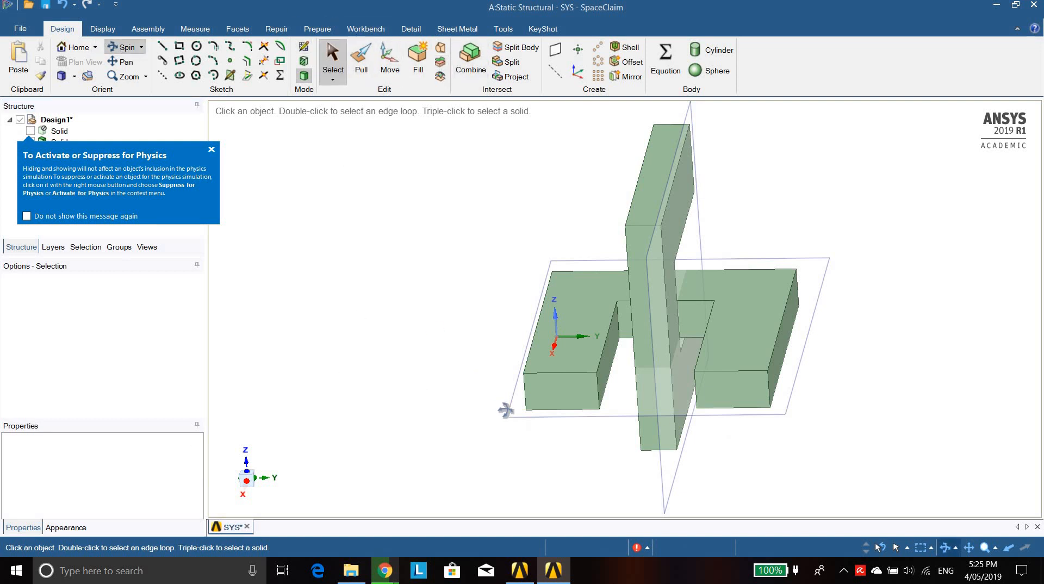
mouse_move(506, 408)
mouse_down()
mouse_move(431, 345)
mouse_move(362, 360)
mouse_move(450, 443)
mouse_move(479, 427)
mouse_move(429, 418)
mouse_move(518, 459)
mouse_move(508, 410)
mouse_move(408, 401)
mouse_move(455, 482)
mouse_move(541, 470)
mouse_move(550, 449)
mouse_move(467, 419)
mouse_move(786, 290)
mouse_up()
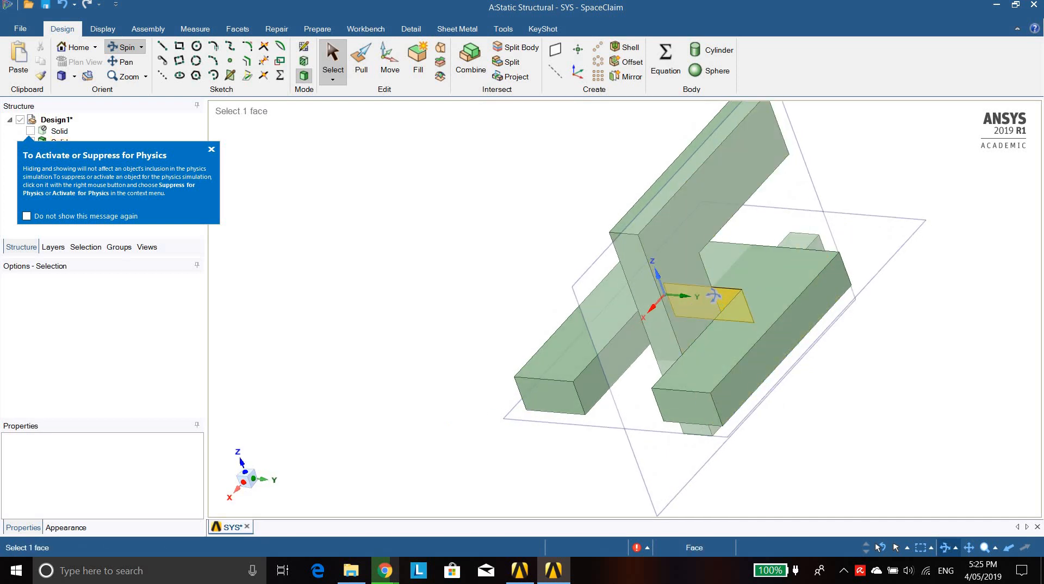
drag(738, 318, 744, 231)
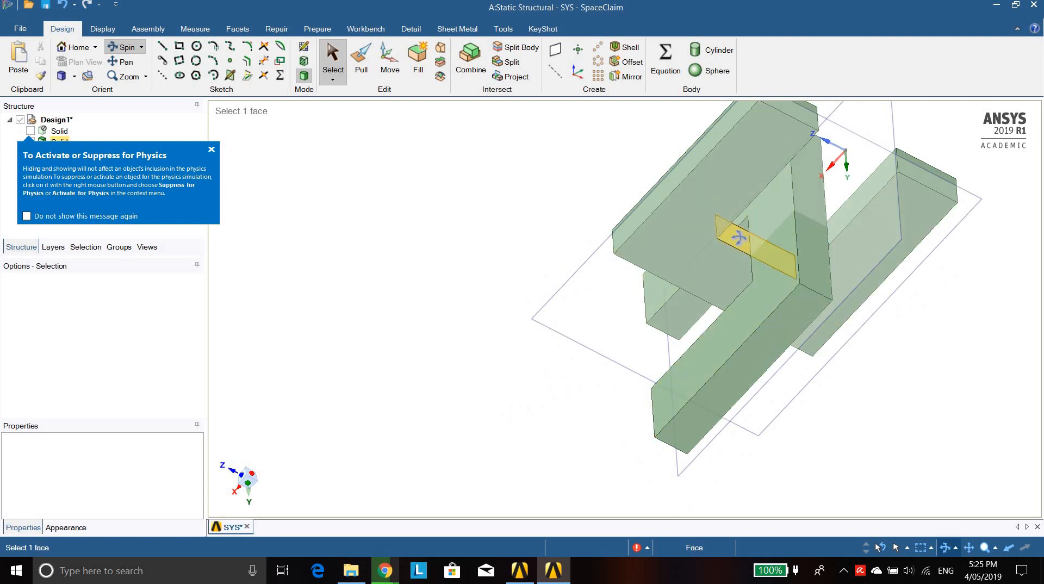
drag(606, 308, 718, 266)
key(z)
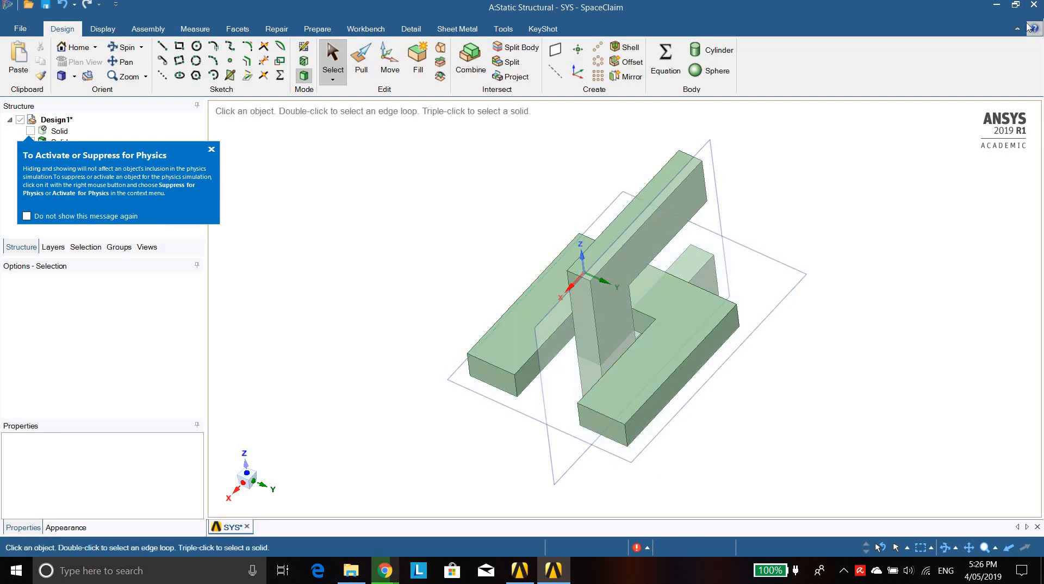
click(1034, 6)
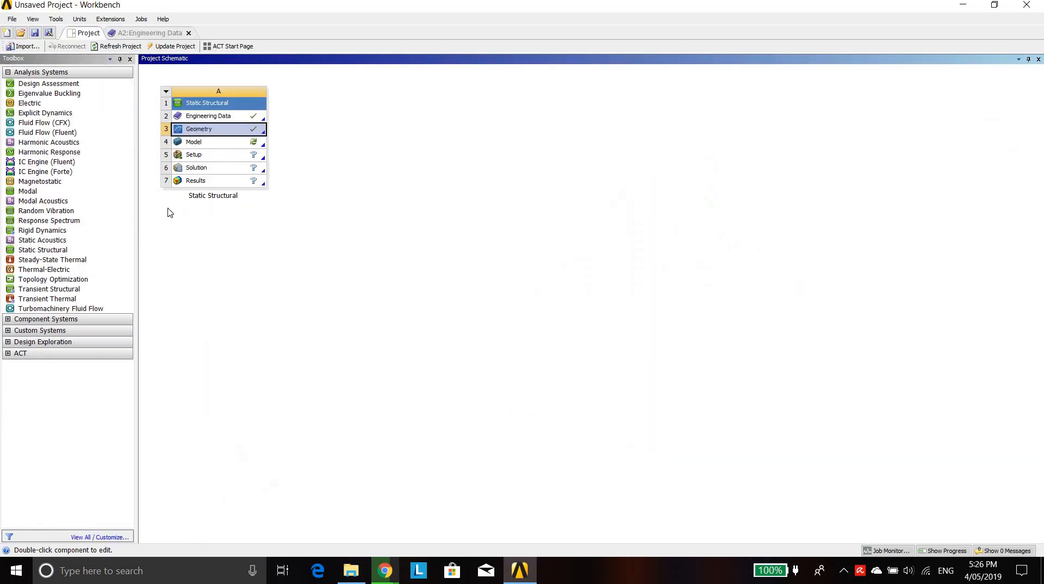
double_click(203, 148)
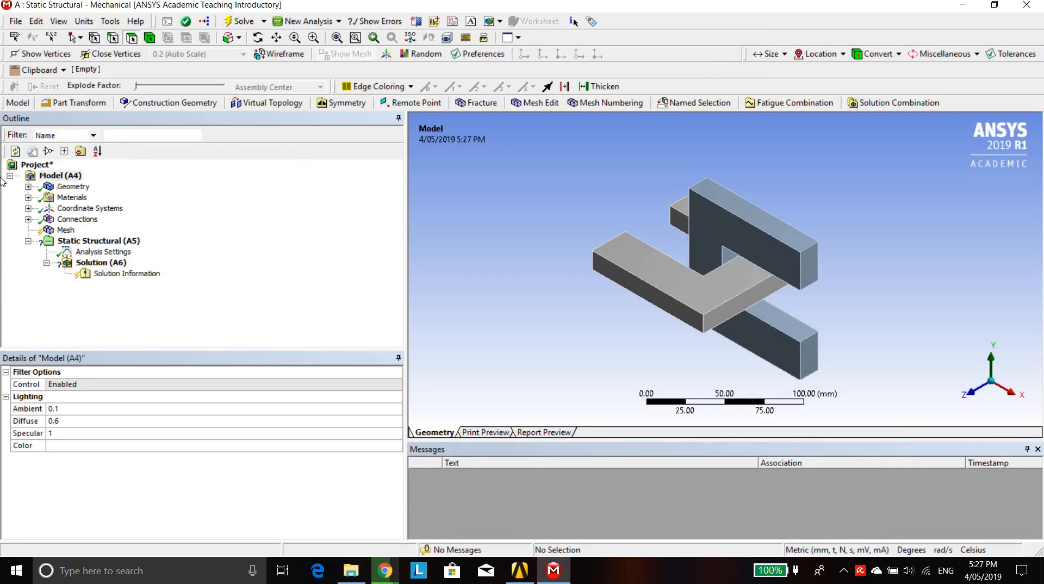
Assign Copper Alloy as the material of the upright C-shaped body SYS\Solid1
click(28, 187)
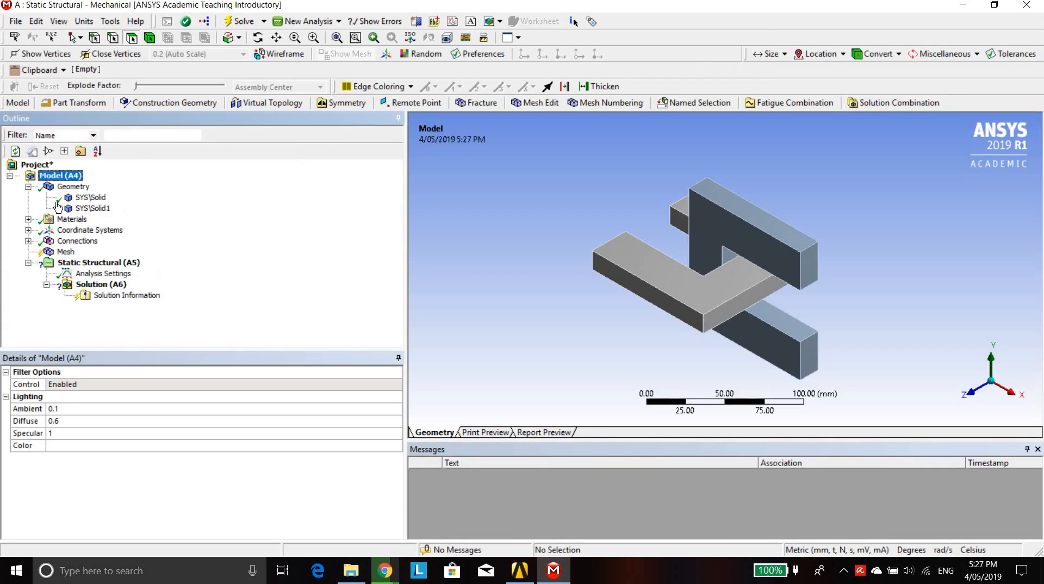
click(93, 197)
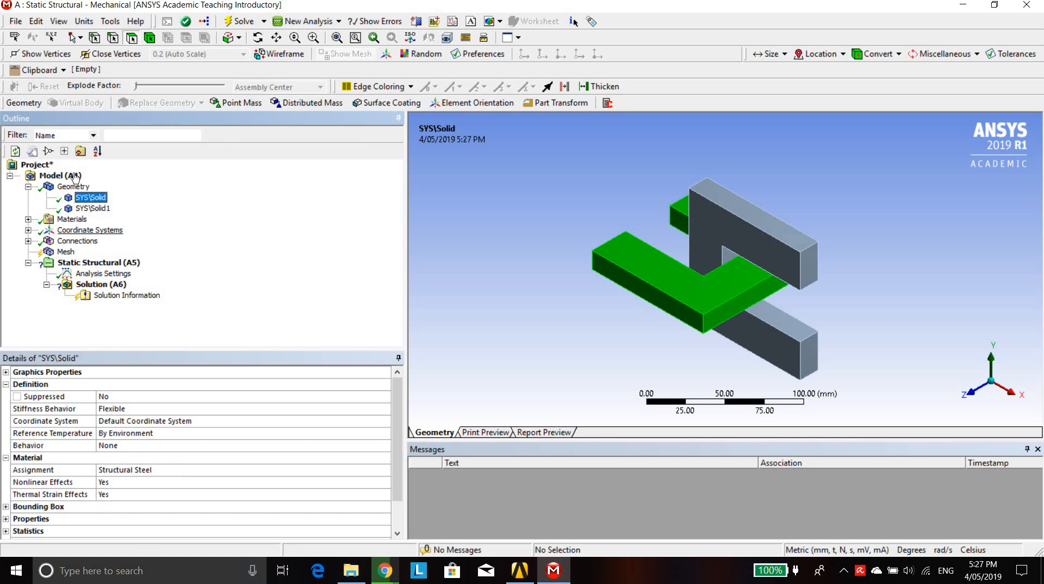
click(92, 210)
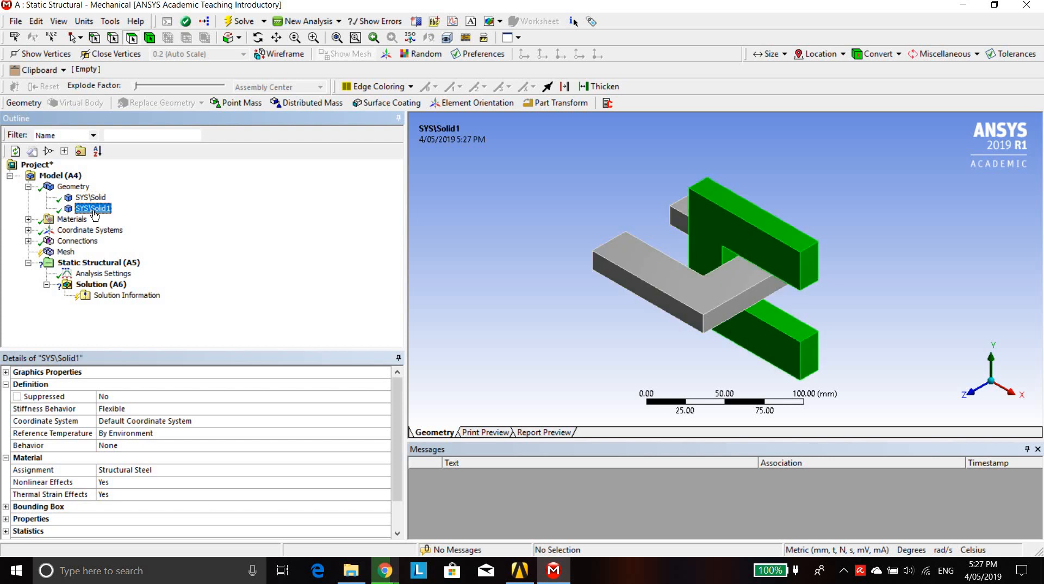
click(383, 471)
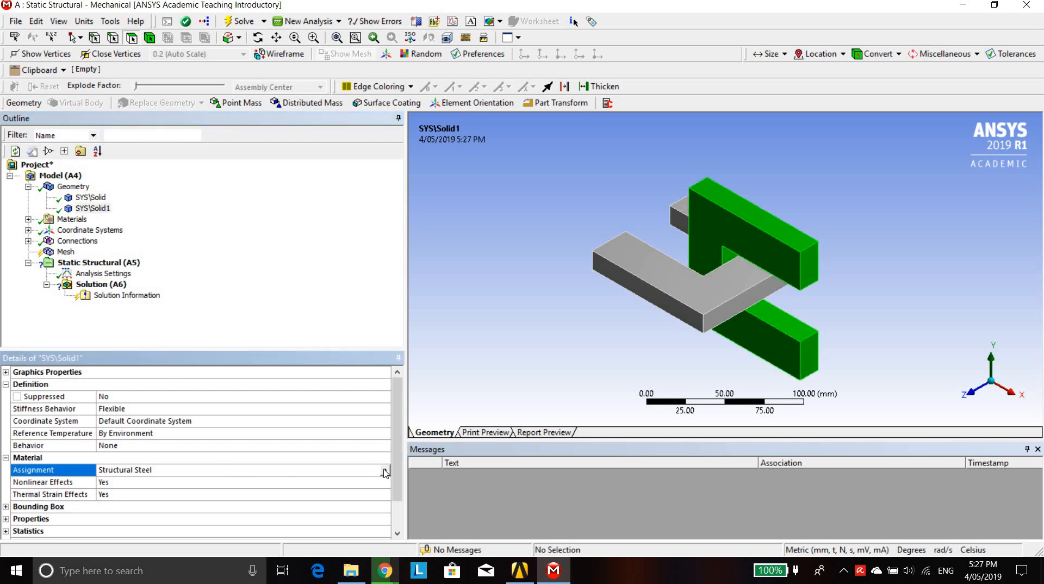
click(385, 471)
click(420, 524)
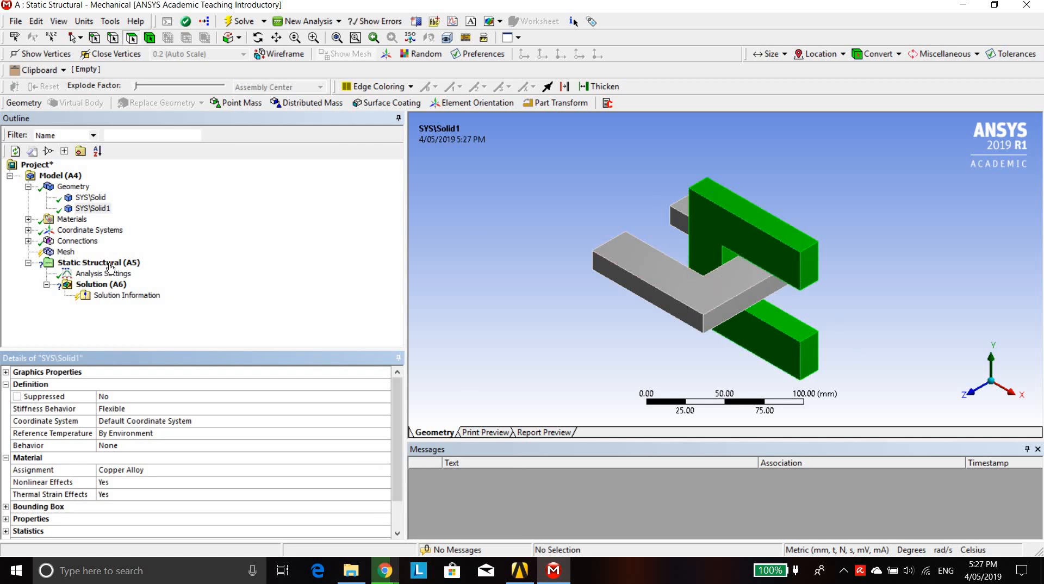
Examine the contact and target faces of the automatic contact region against the upright body SYS\Solid1
click(28, 241)
click(47, 252)
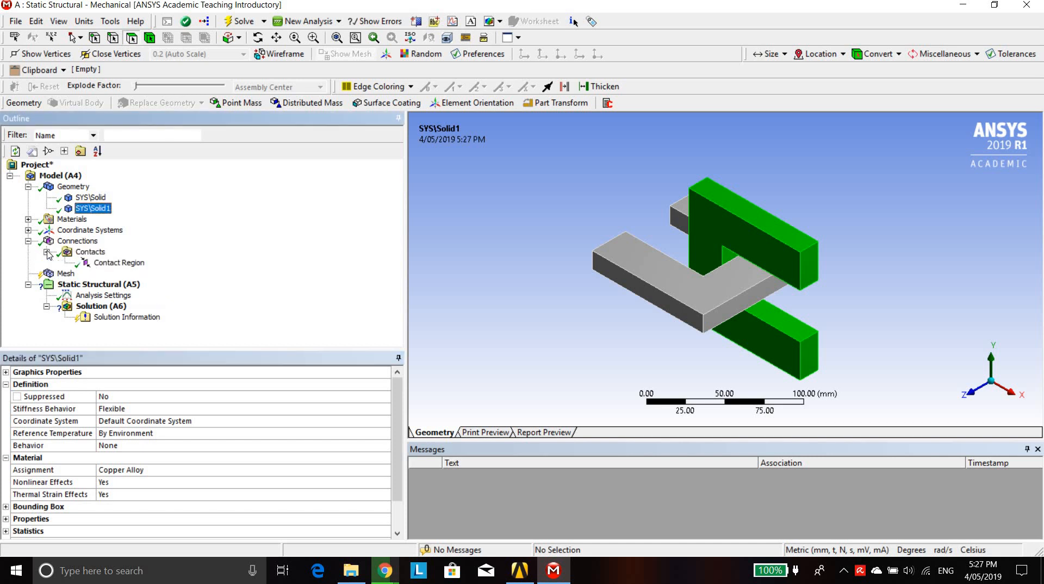
click(116, 264)
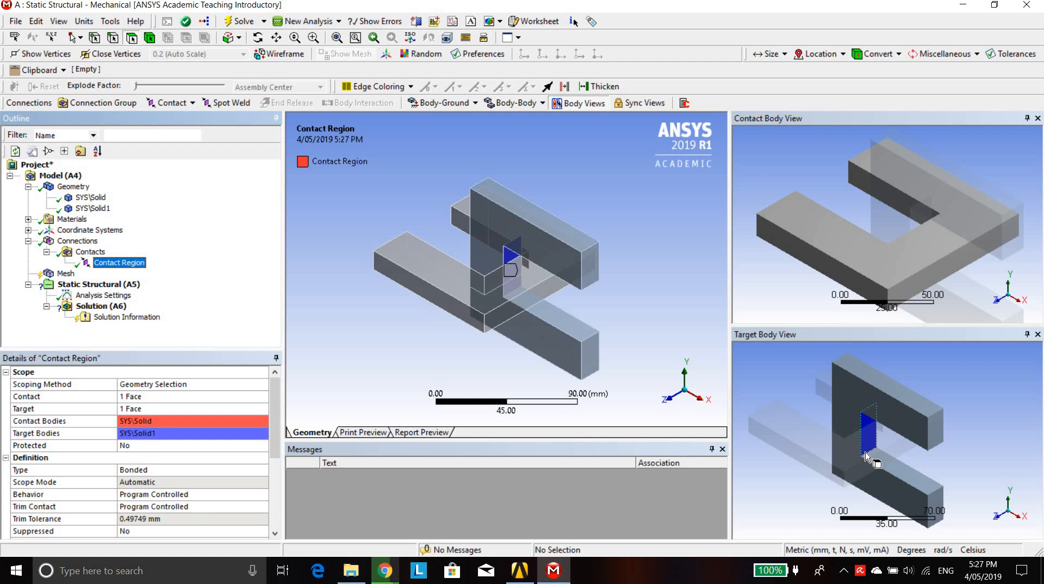
click(83, 209)
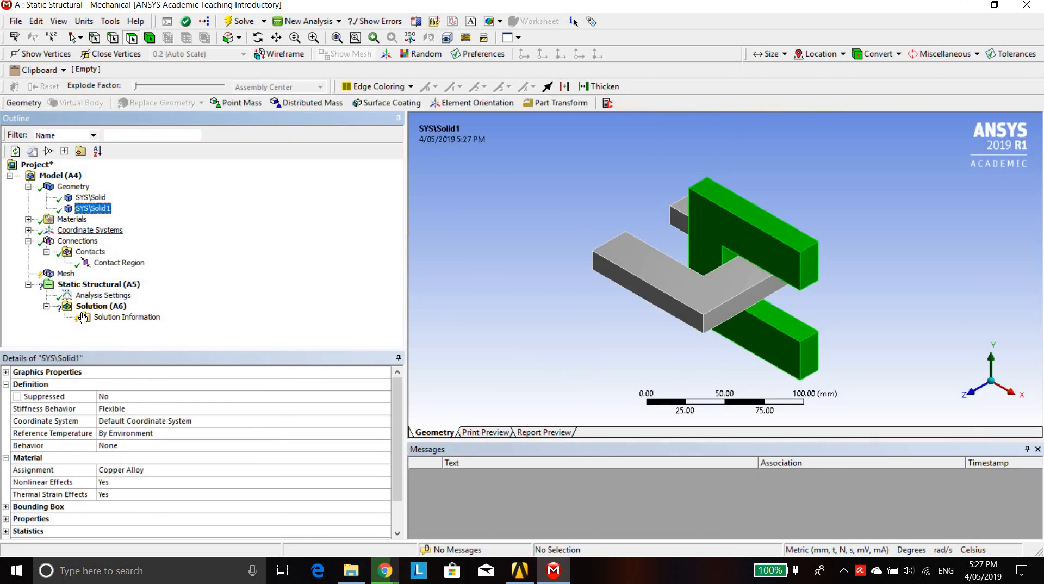
click(118, 263)
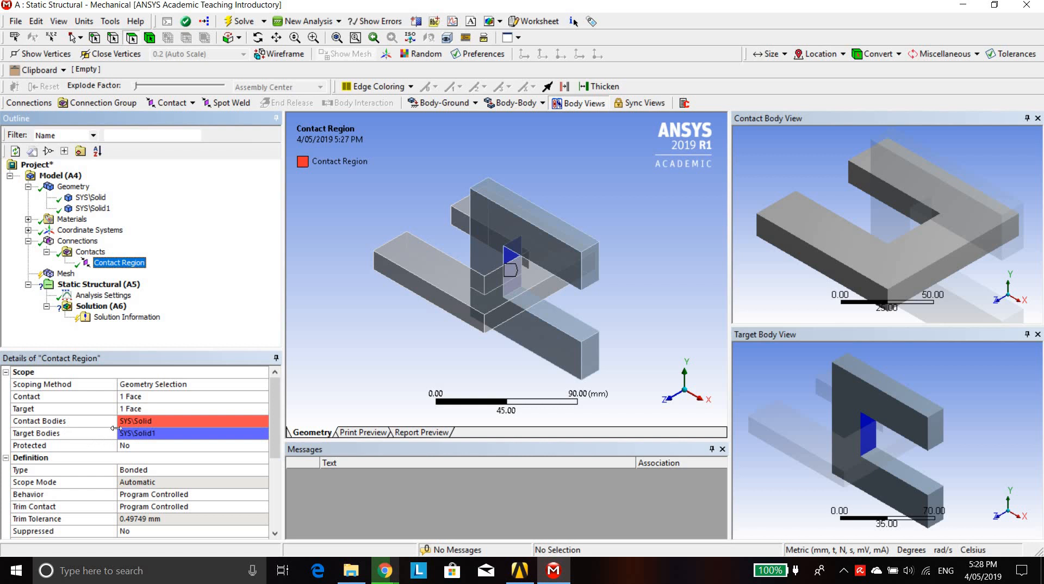
Set the contact region's contact side to the inner vertical face of the notch in SYS\Solid1
click(156, 397)
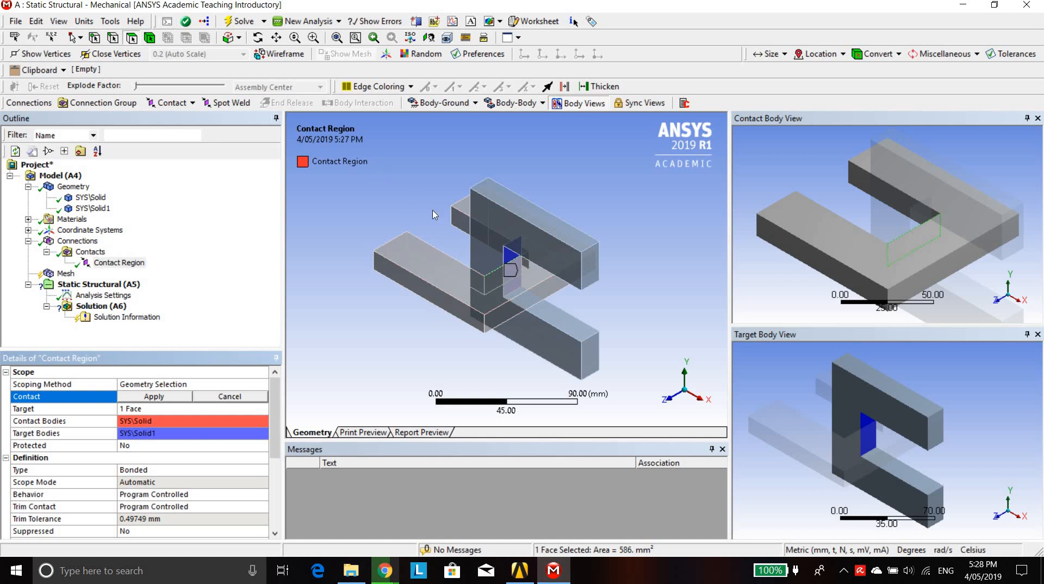
click(511, 260)
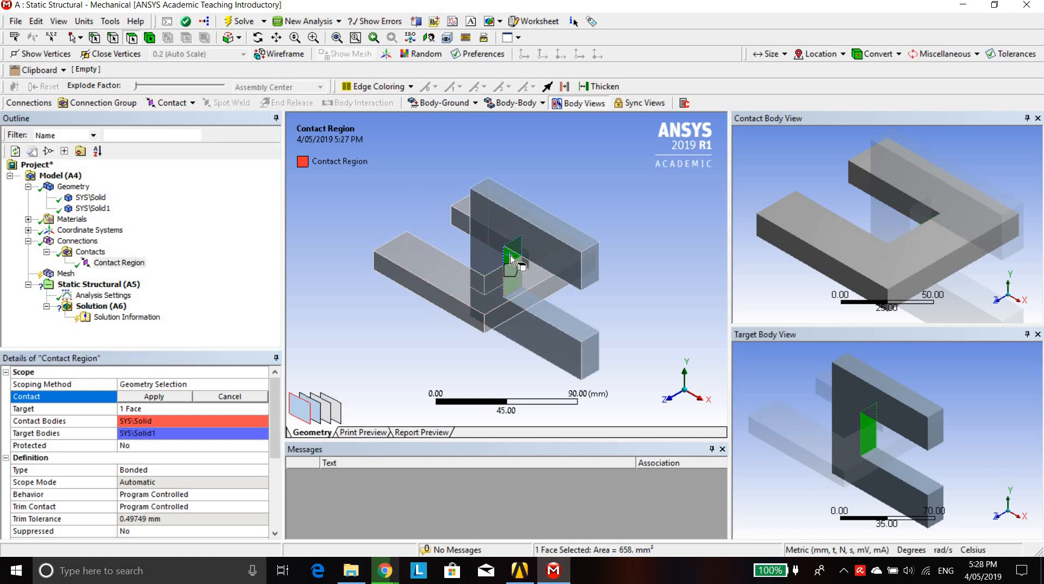
click(154, 398)
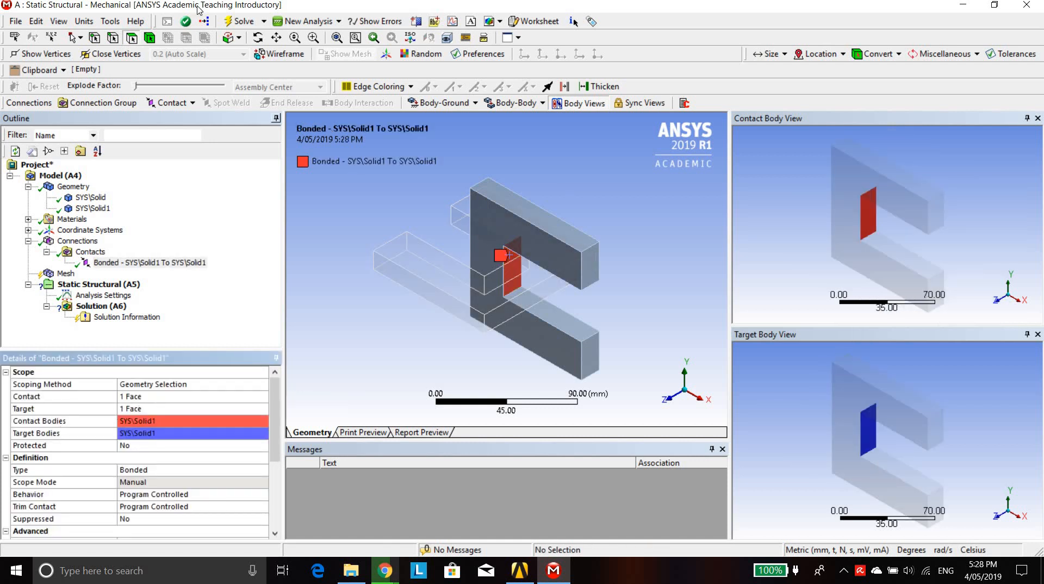
Set the contact region's target side to the inner vertical face of the notch in the horizontal body SYS\Solid
middle_drag(409, 291, 499, 303)
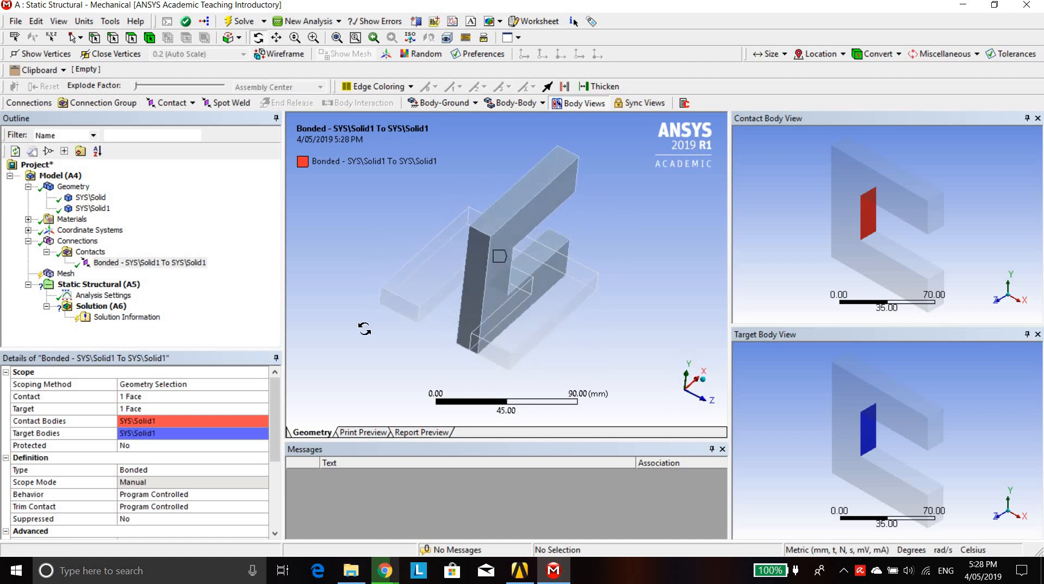
click(136, 409)
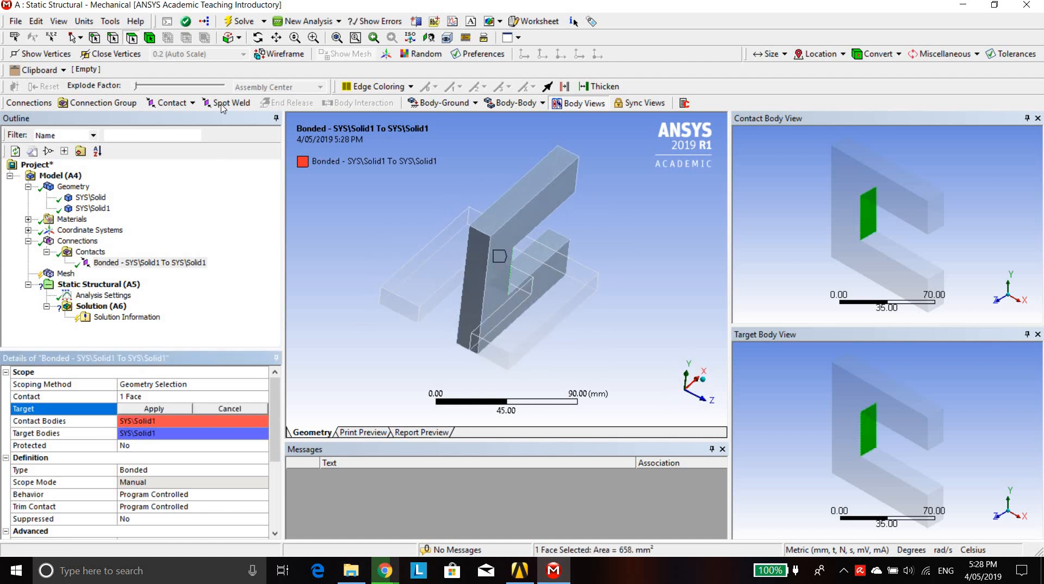
click(512, 283)
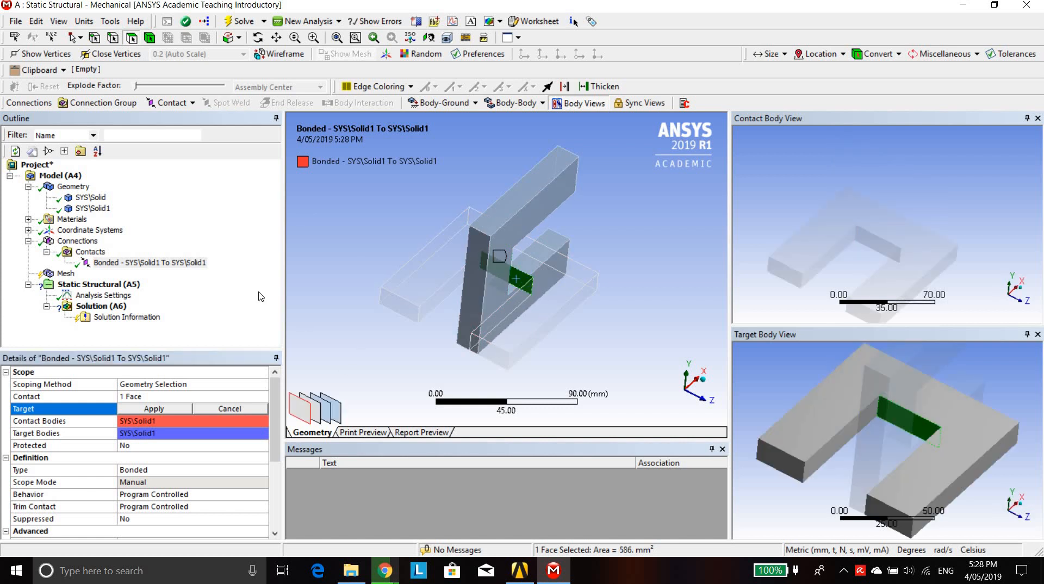
click(136, 411)
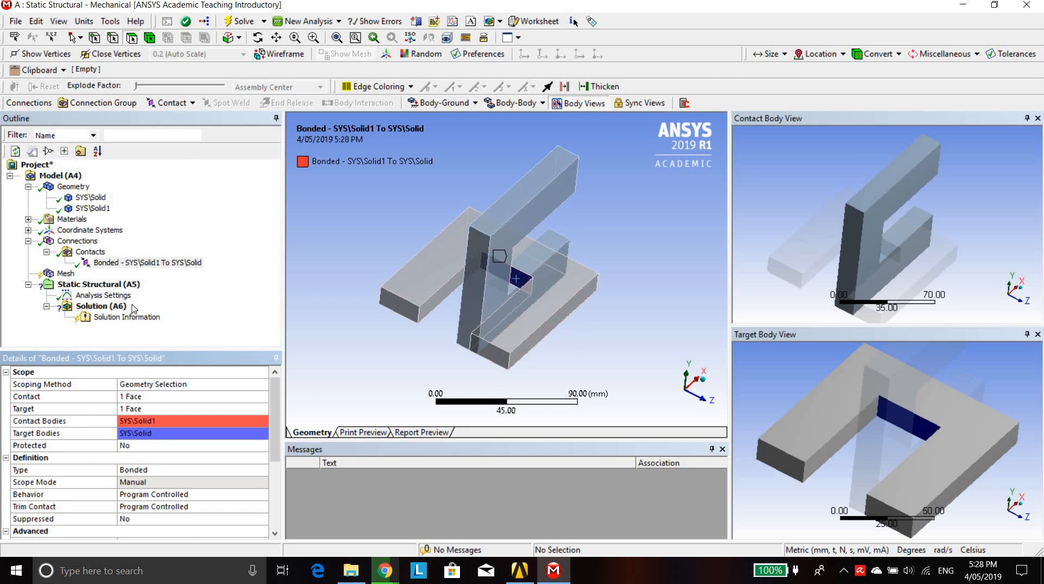
Change the contact region's type to Frictional with a friction coefficient of 0.15
click(258, 37)
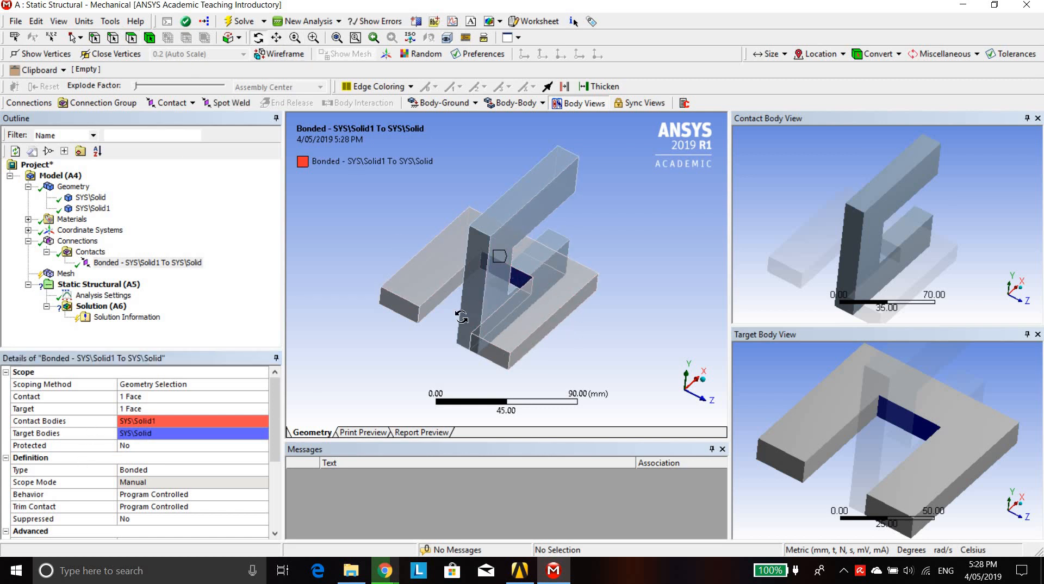
drag(461, 317, 368, 322)
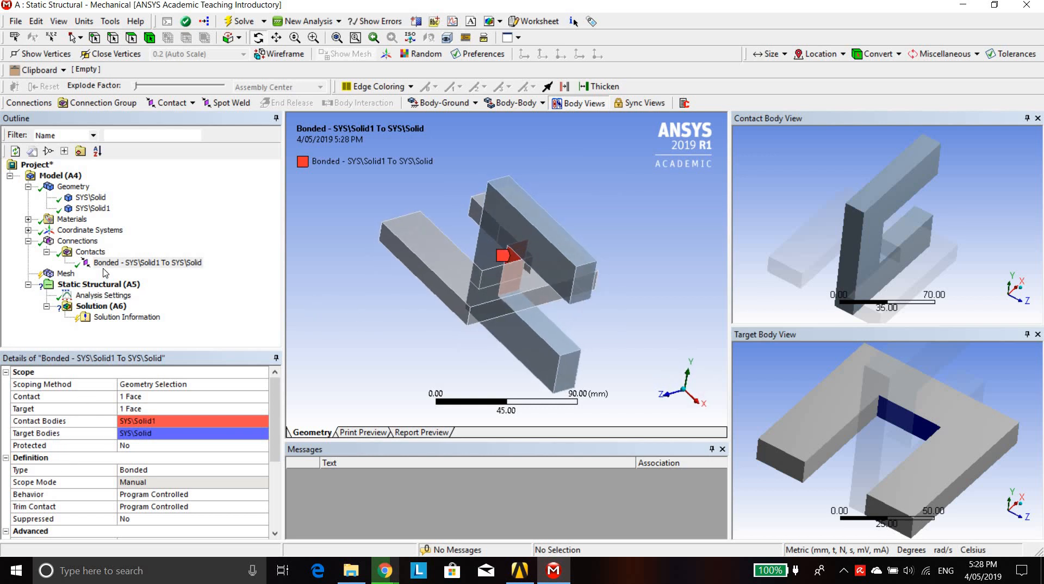
click(275, 449)
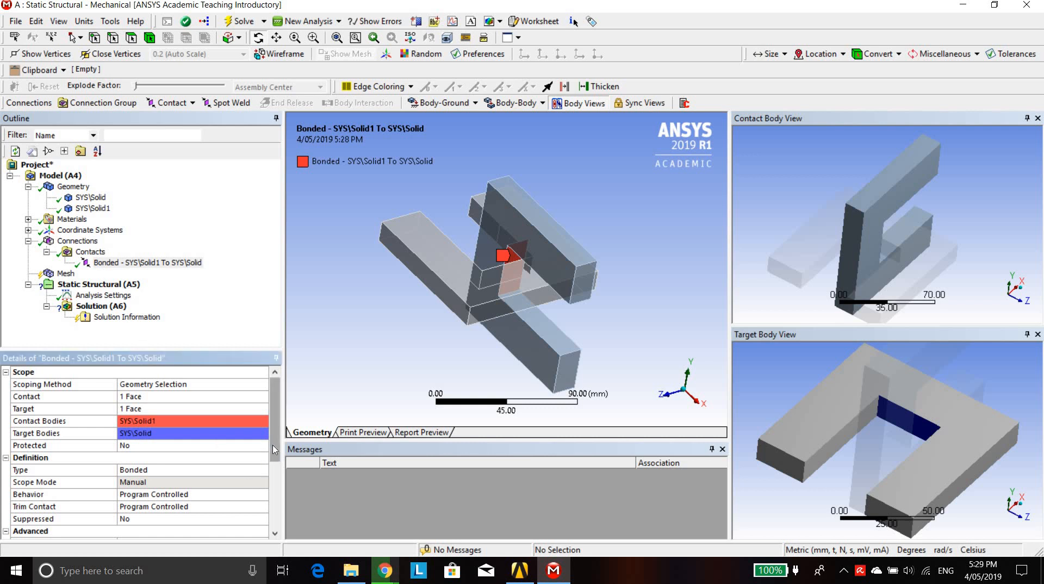
drag(274, 449, 275, 467)
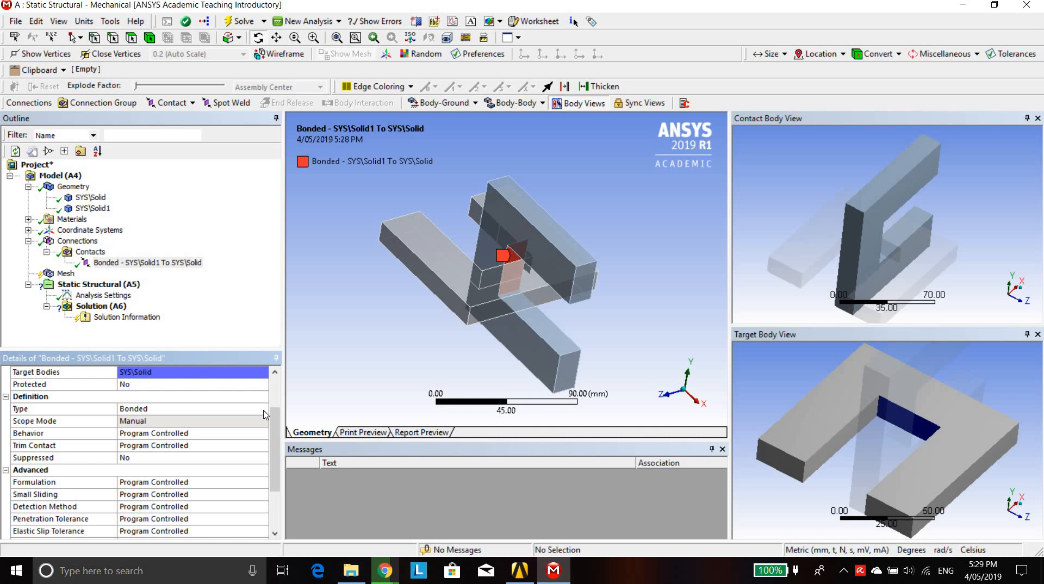
click(265, 413)
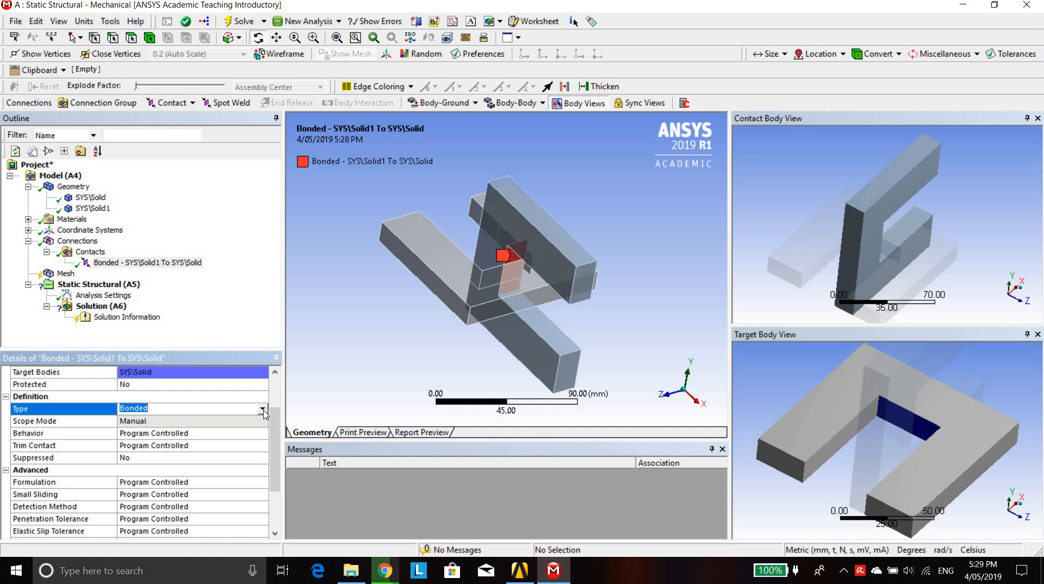
click(263, 409)
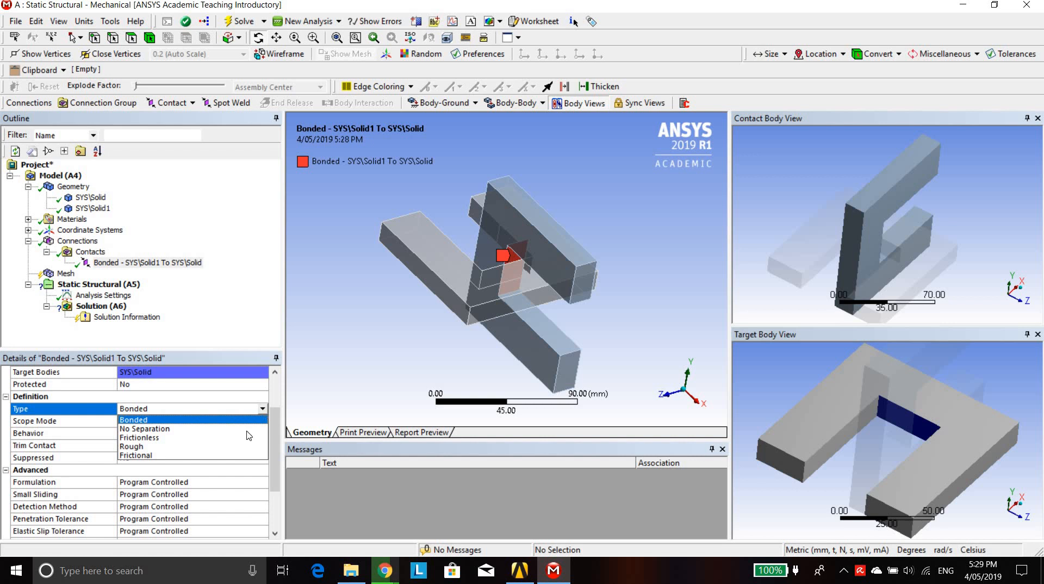
click(234, 456)
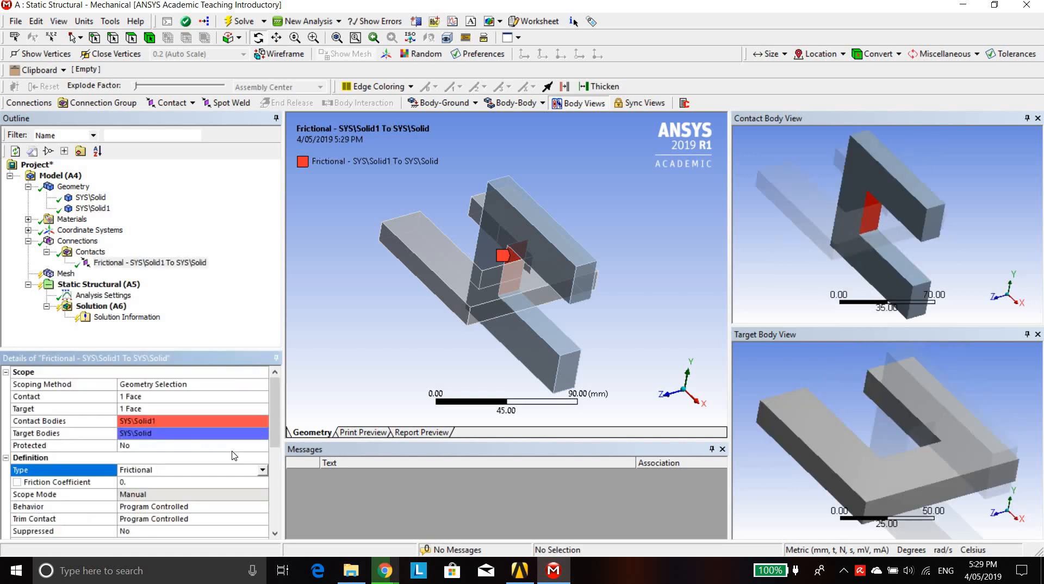
click(210, 481)
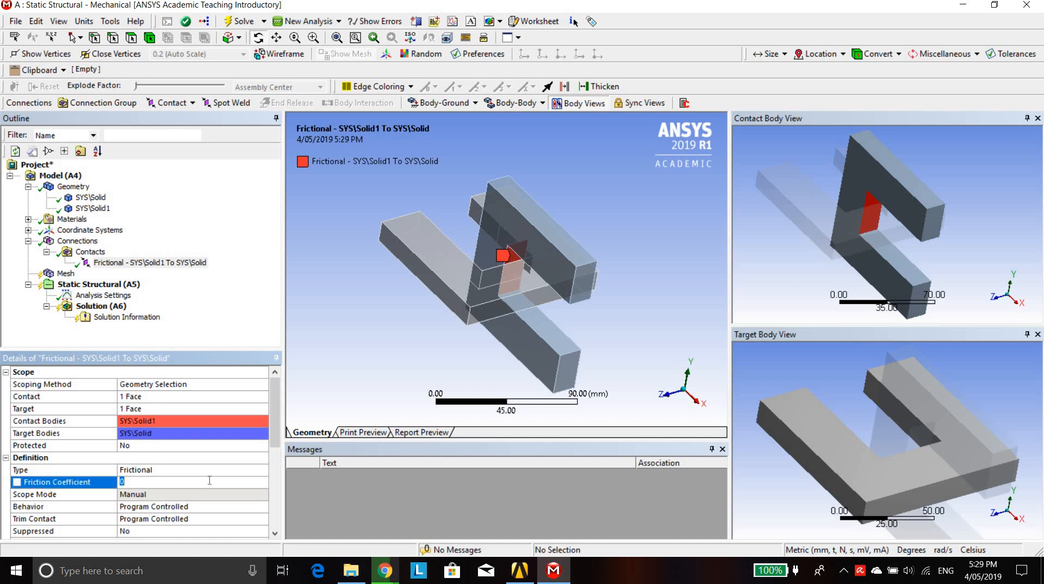
text(0.15)
Set the frictional contact's behavior to Symmetric
scroll(279, 441, down, 2)
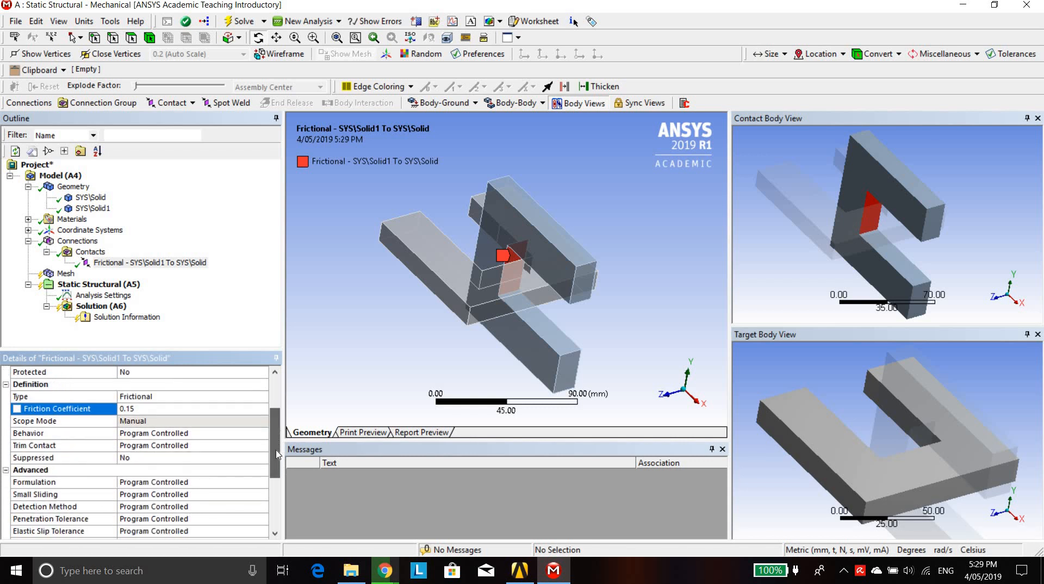
click(262, 435)
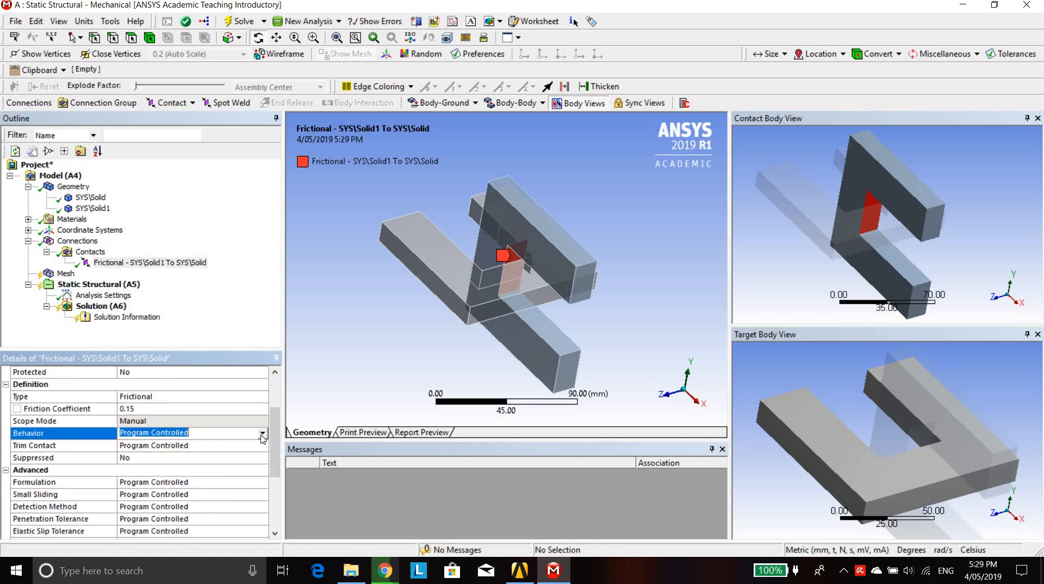
click(262, 433)
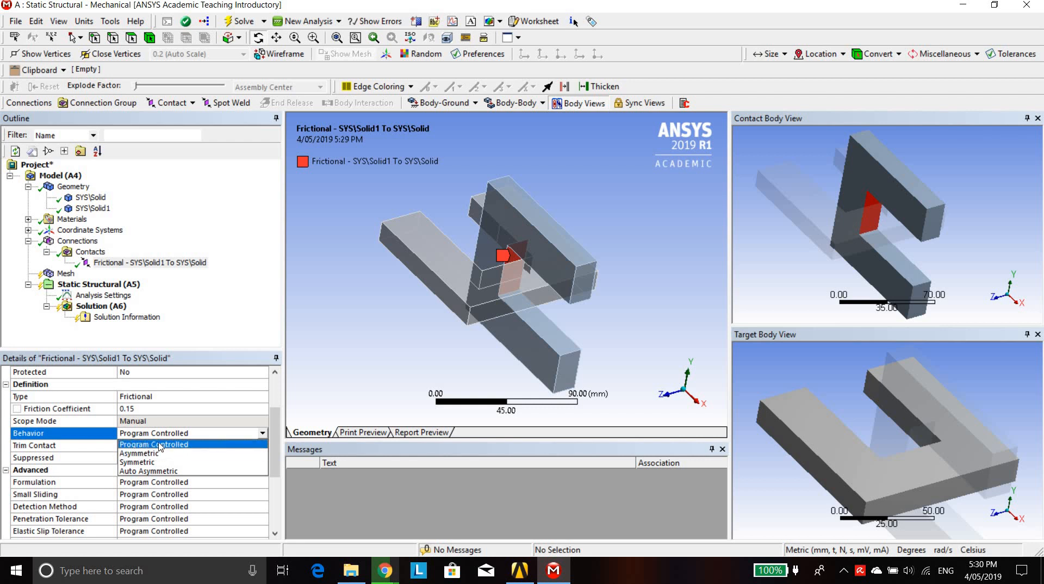
click(139, 463)
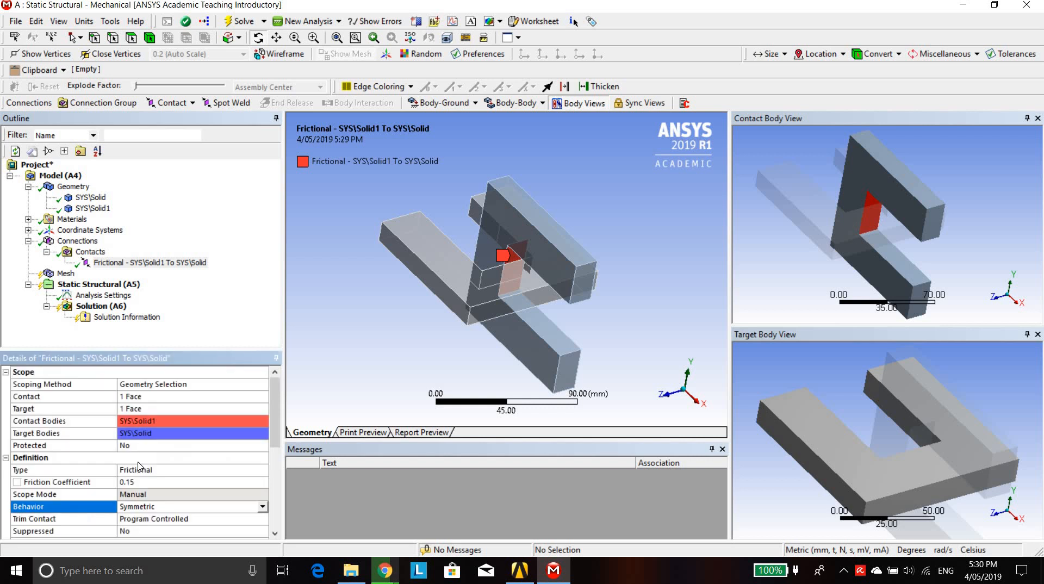
Review the available Formulation options in the frictional contact's advanced settings
scroll(279, 421, down, 5)
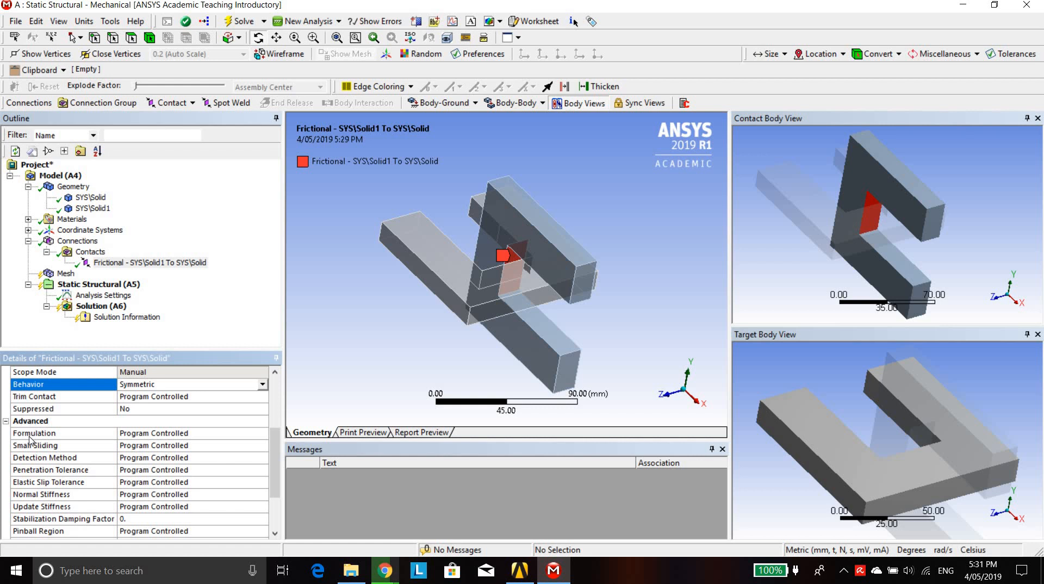
click(265, 434)
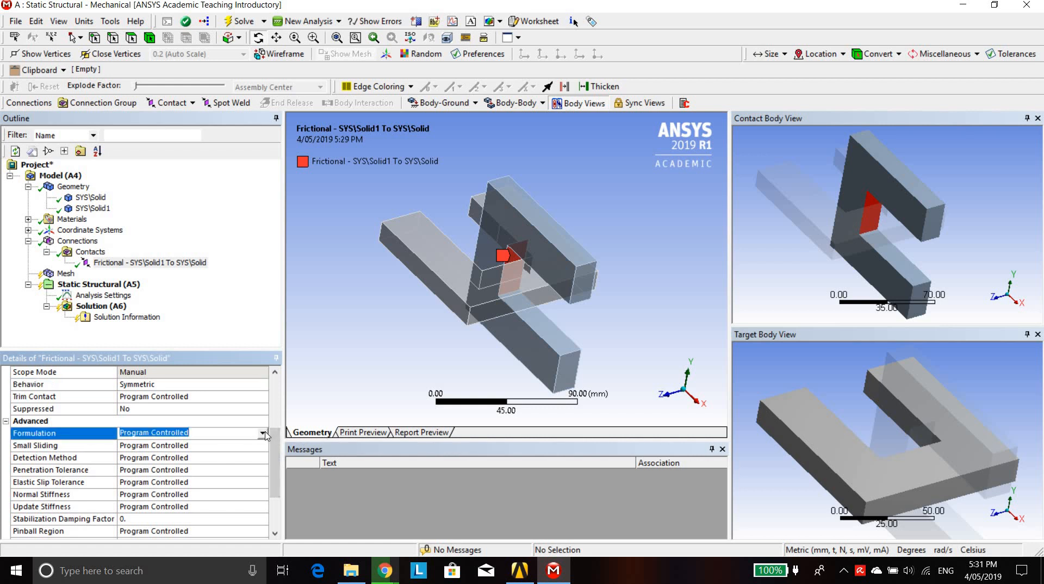
click(264, 433)
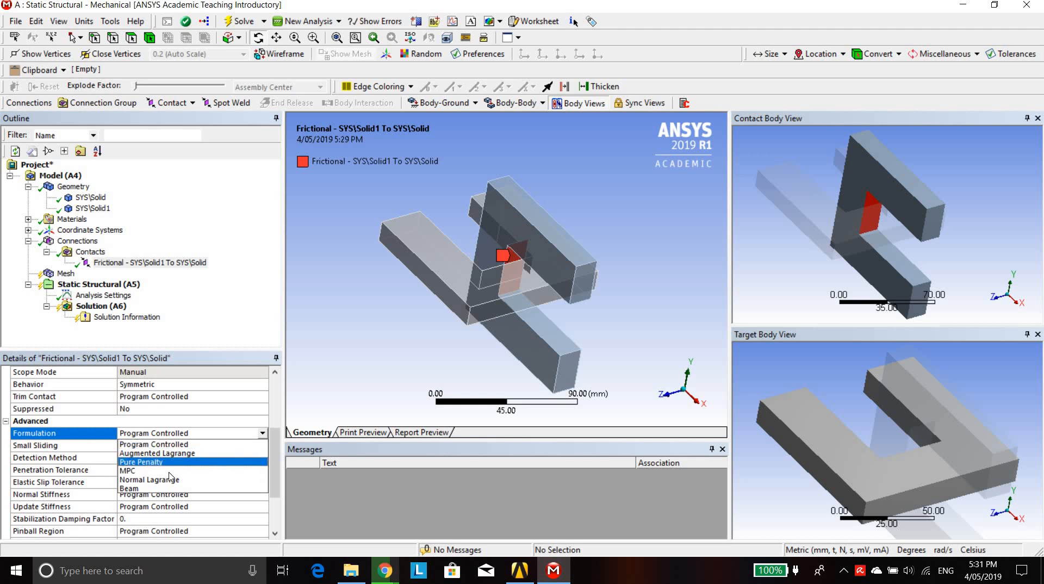
Switch to Chrome and read the Contact Formulation Theory page on Pure Penalty, Augmented Lagrange and Normal Lagrange, including chattering
click(385, 573)
click(405, 536)
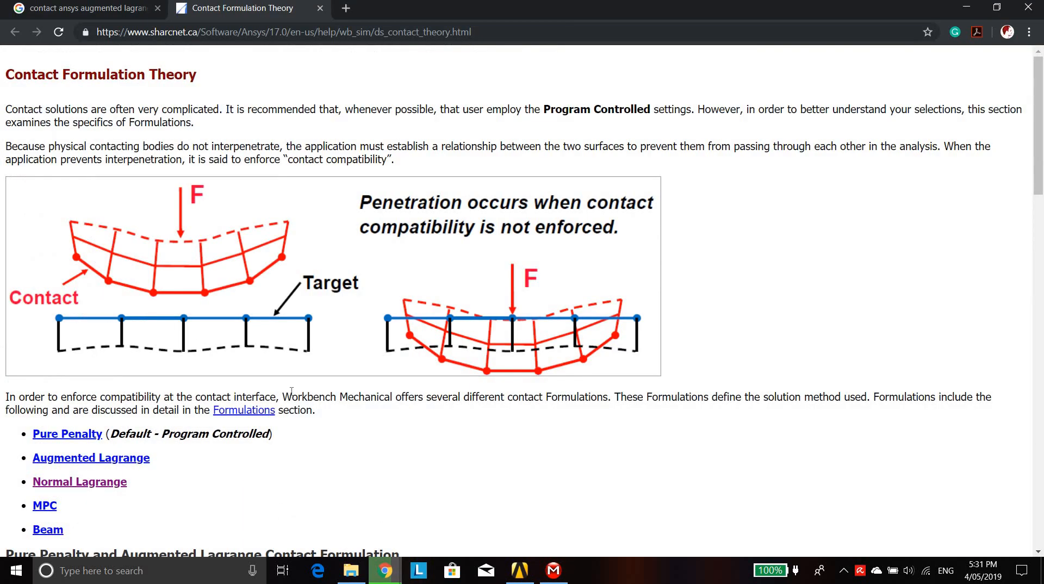
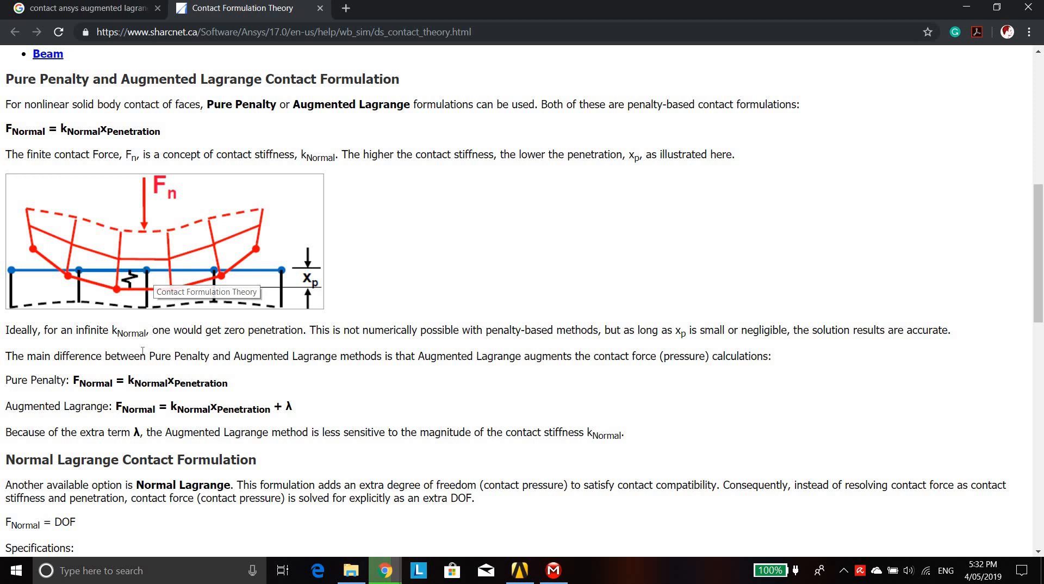
drag(128, 381, 168, 382)
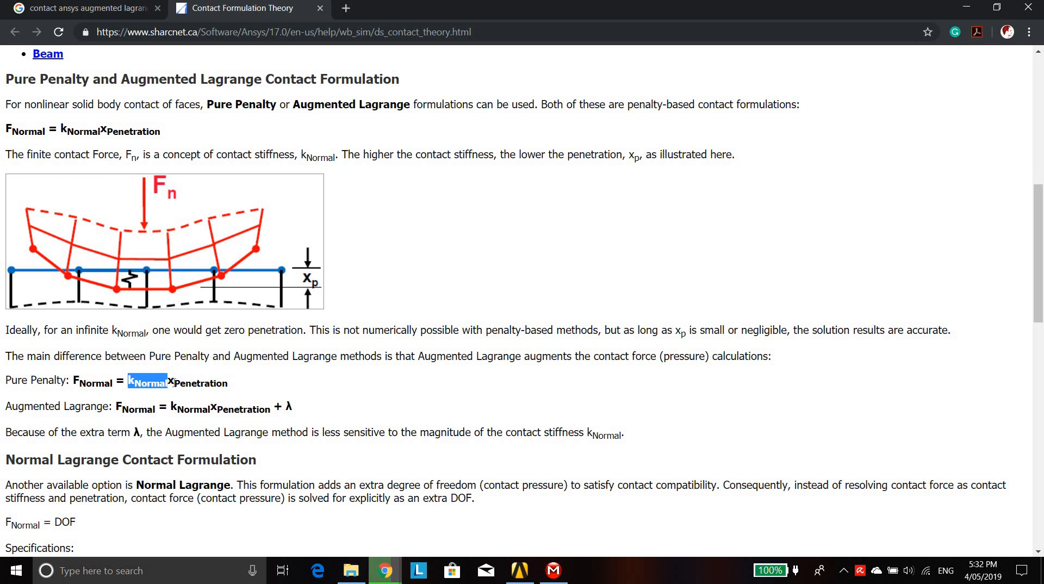
drag(170, 384, 228, 383)
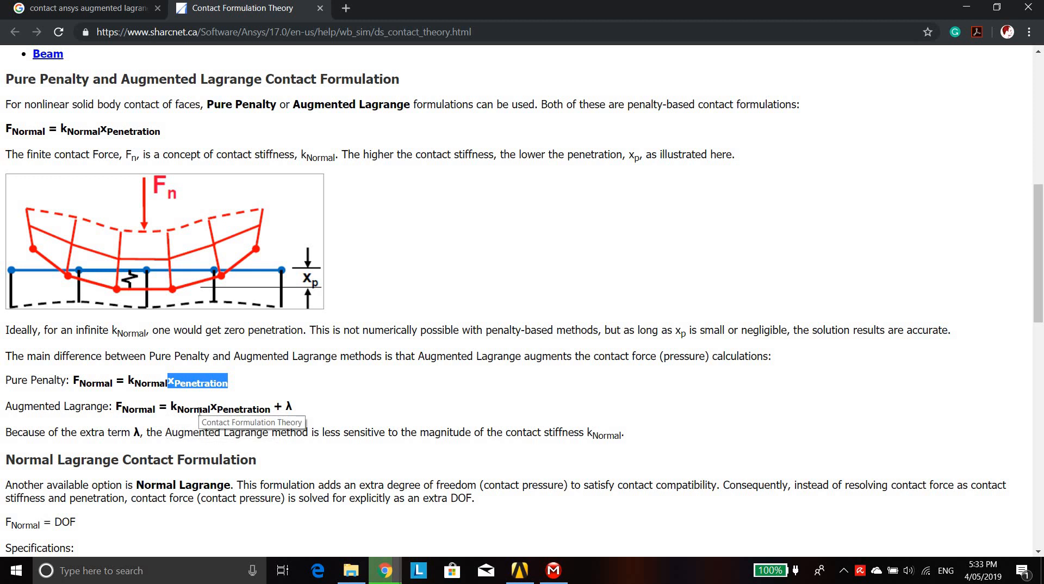
scroll(200, 412, down, 3)
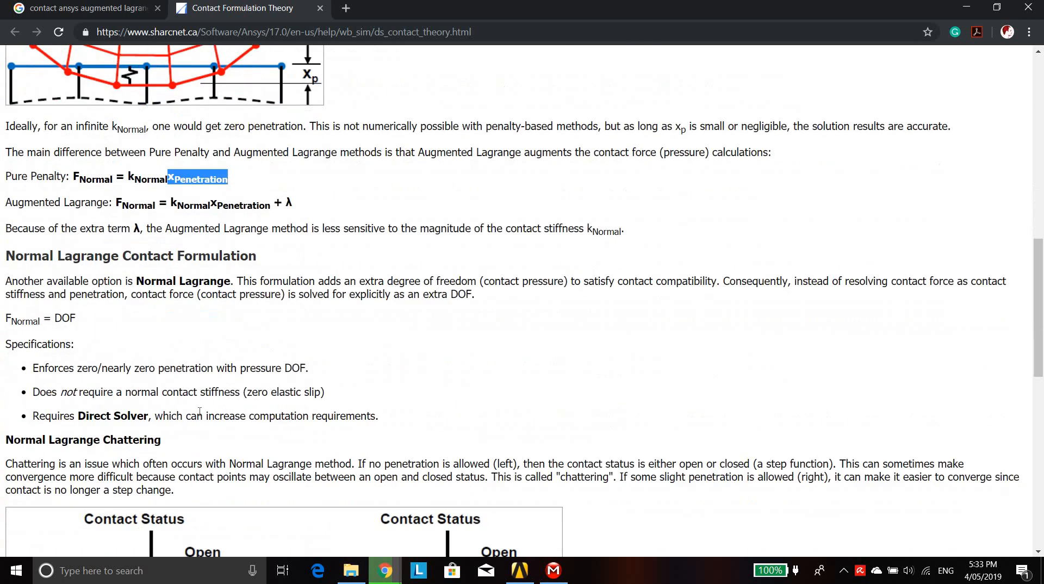
scroll(200, 411, down, 5)
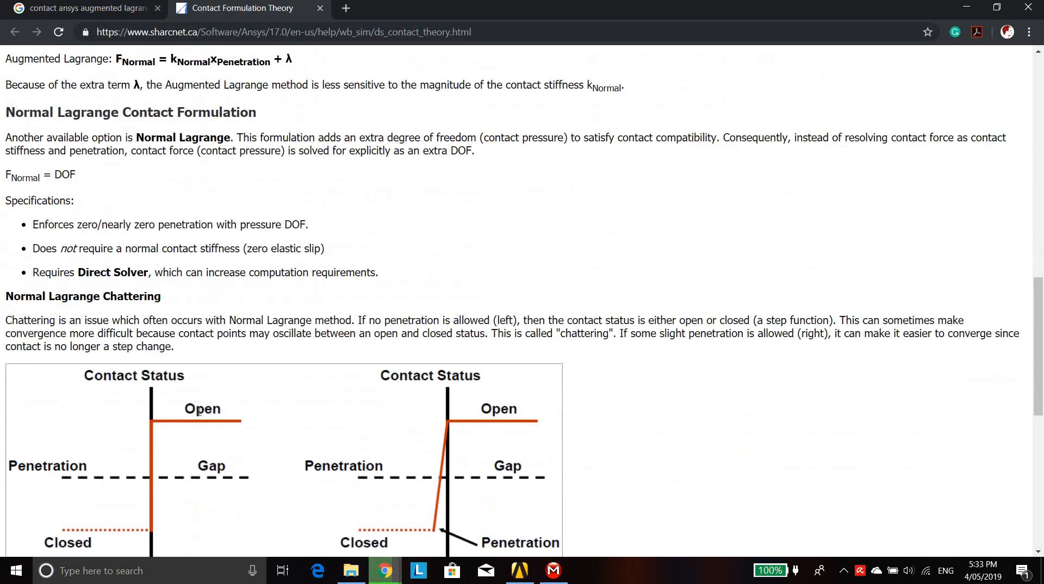
scroll(186, 326, up, 8)
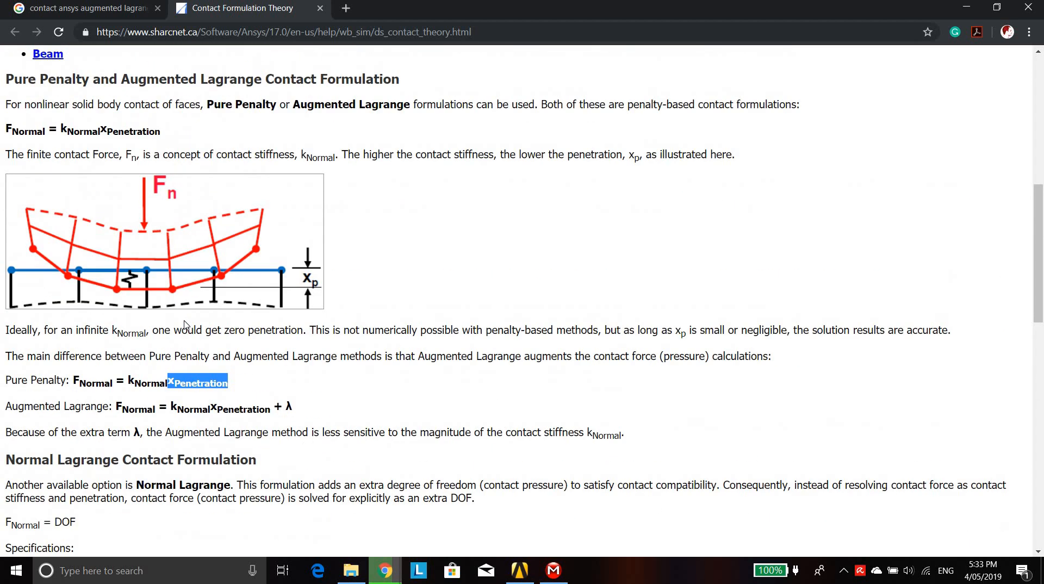
scroll(187, 326, down, 6)
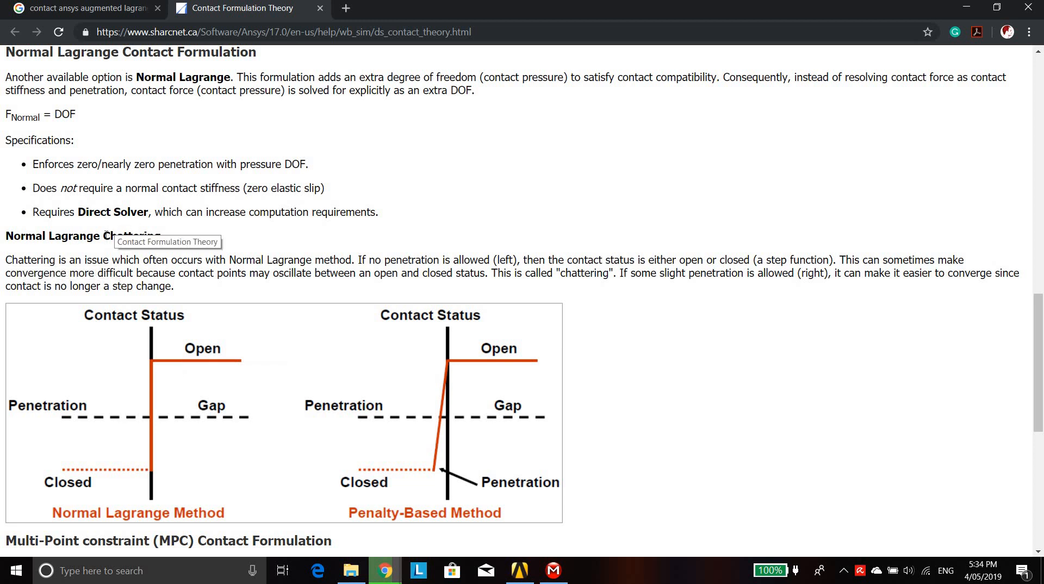
drag(103, 235, 166, 229)
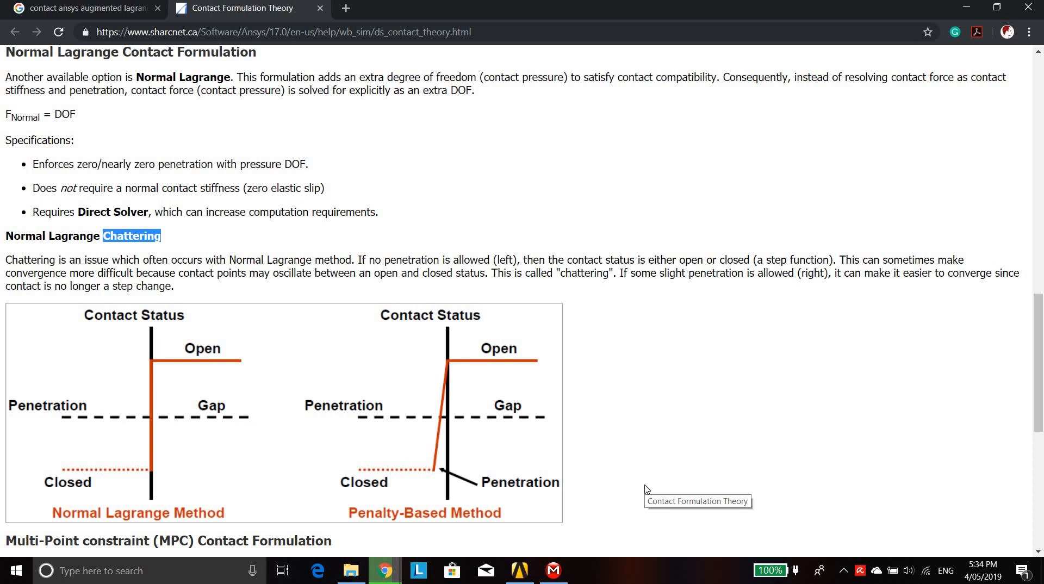
scroll(647, 489, up, 15)
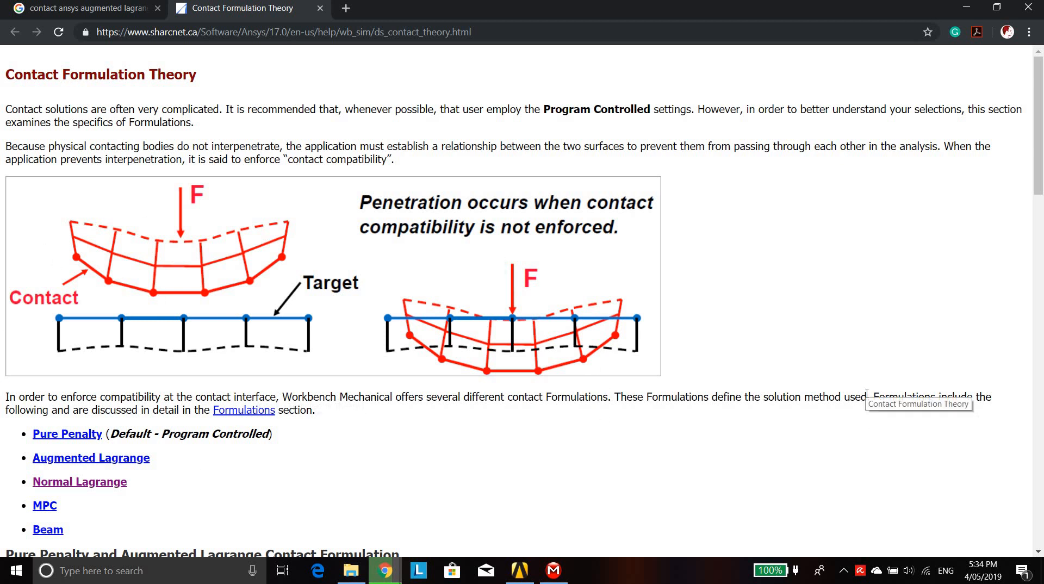
Return to ANSYS Mechanical and set the frictional contact's formulation to Augmented Lagrange
click(958, 12)
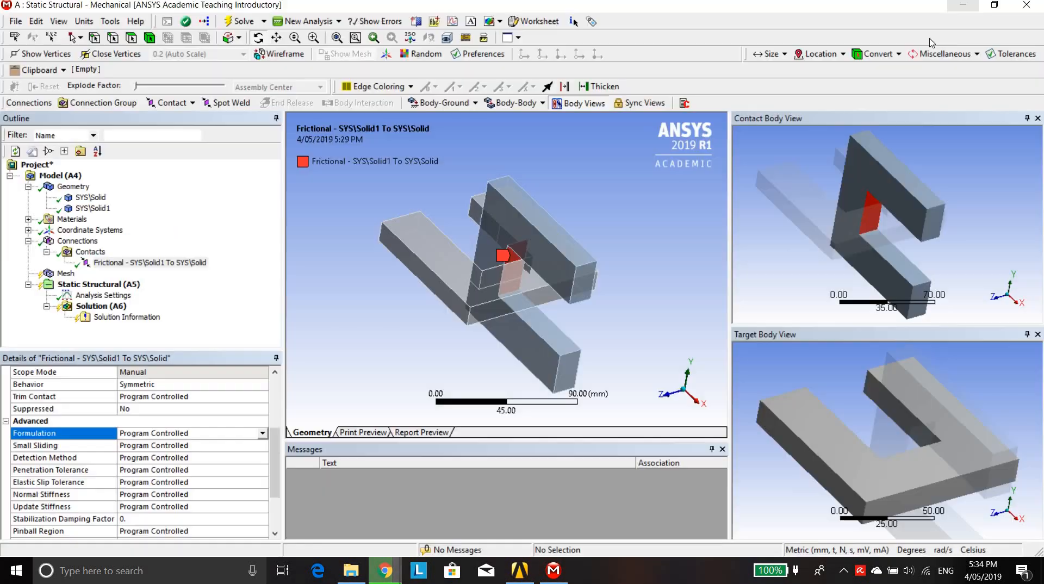
click(263, 433)
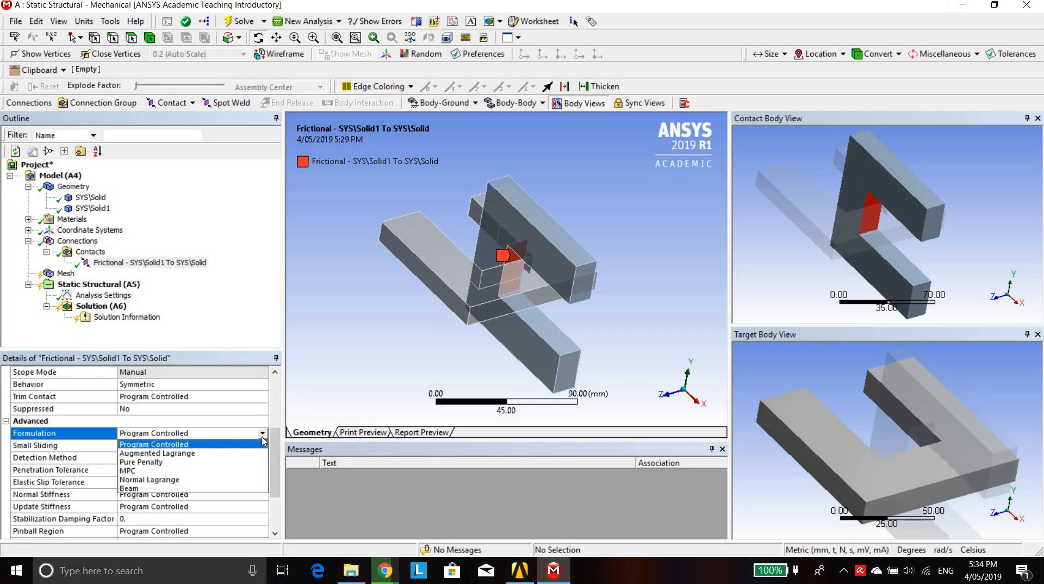
click(239, 453)
Define the frictional contact's pinball region by Radius with a pinball radius of 5 mm and inspect the pinball sphere at the notch
scroll(255, 459, down, 4)
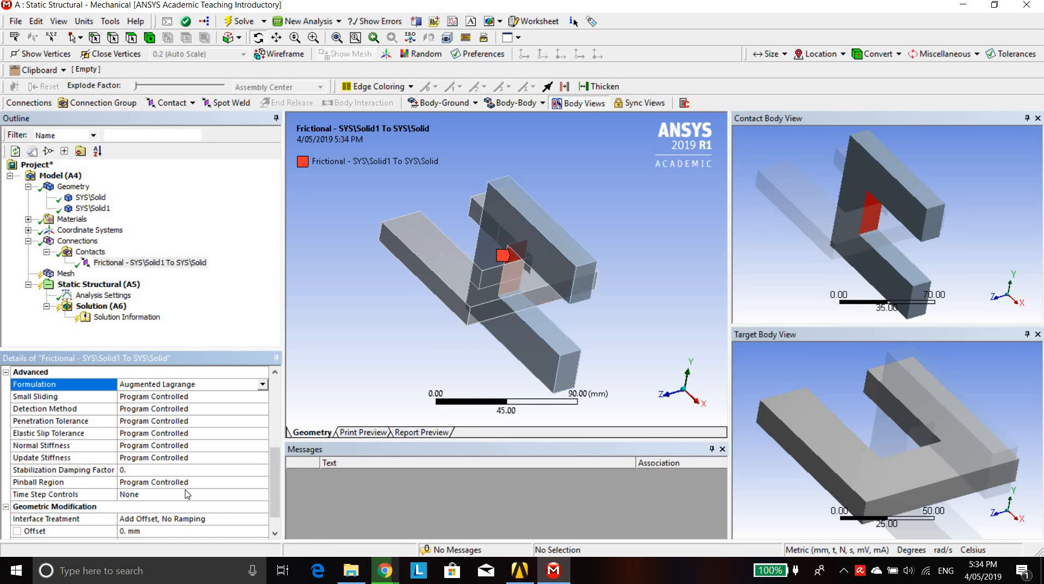
click(257, 484)
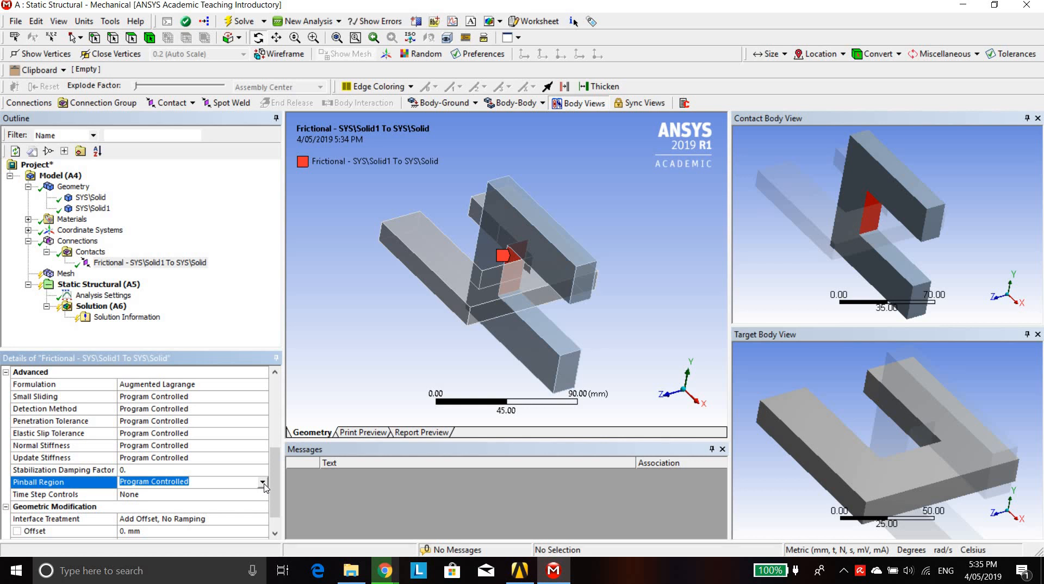
click(263, 482)
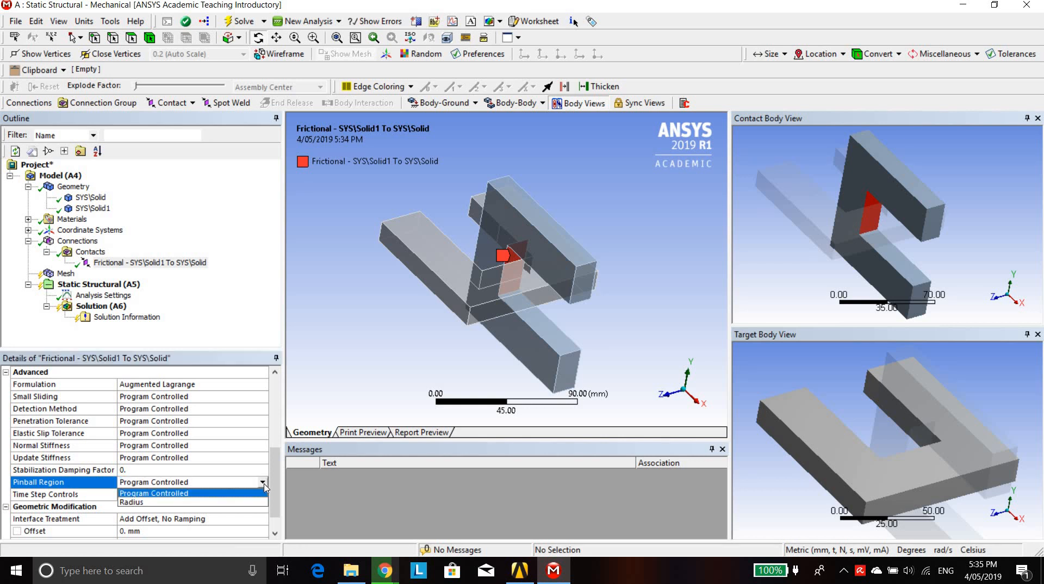
click(226, 502)
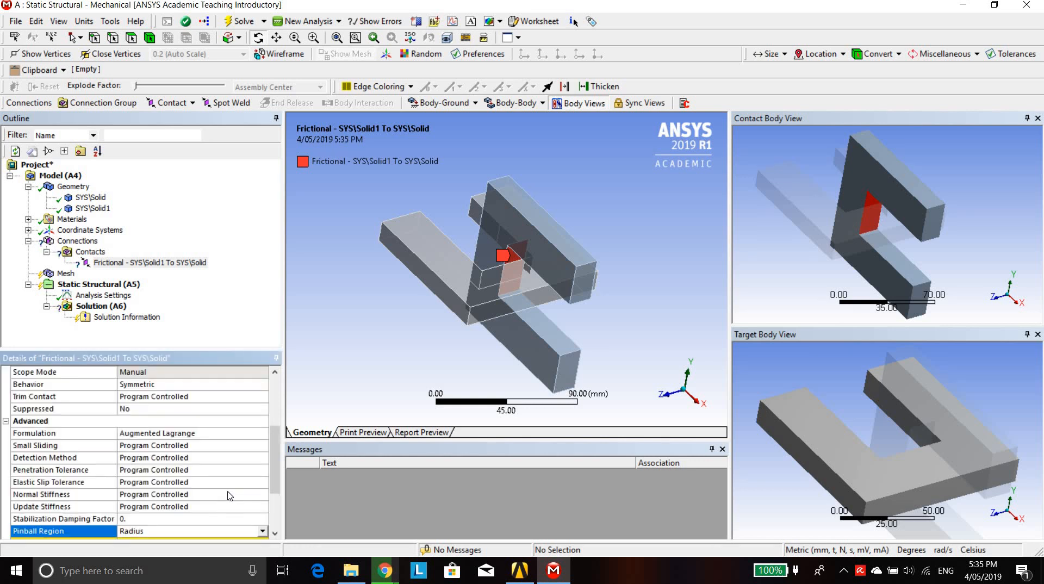
scroll(226, 496, down, 3)
click(181, 458)
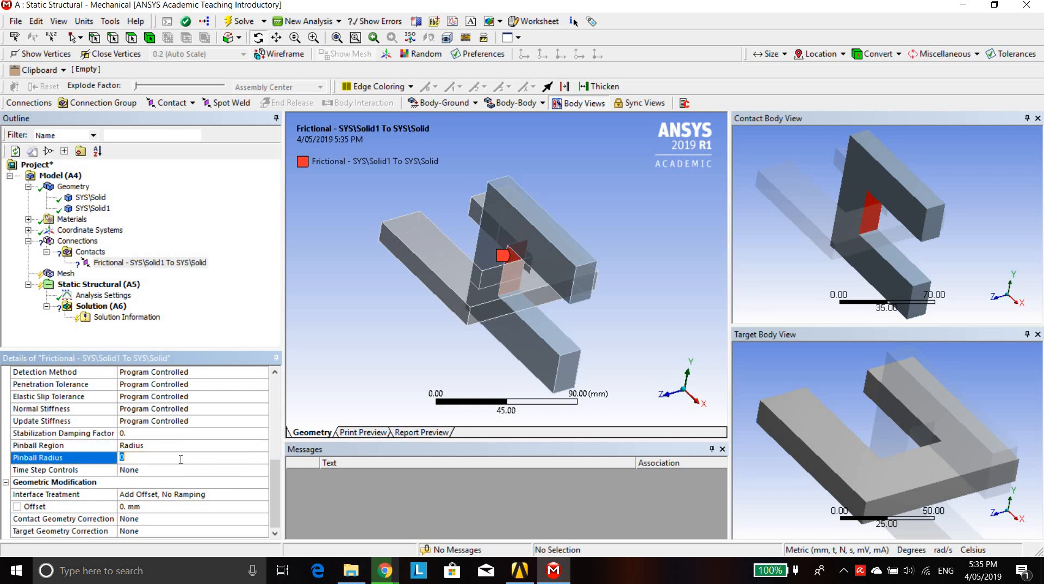
text(5)
click(149, 335)
scroll(529, 263, up, 10)
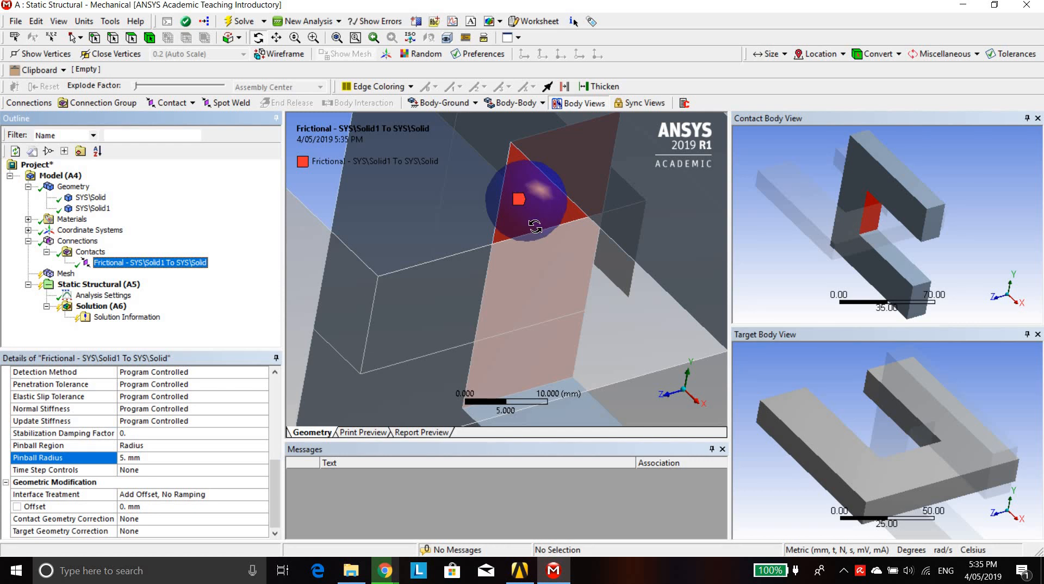
scroll(536, 231, down, 8)
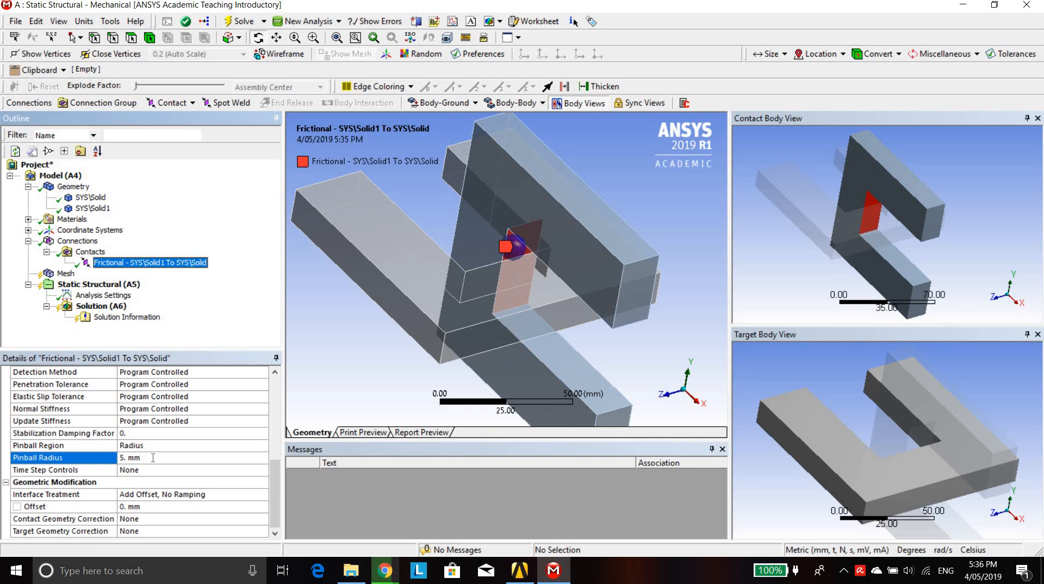
scroll(153, 458, up, 6)
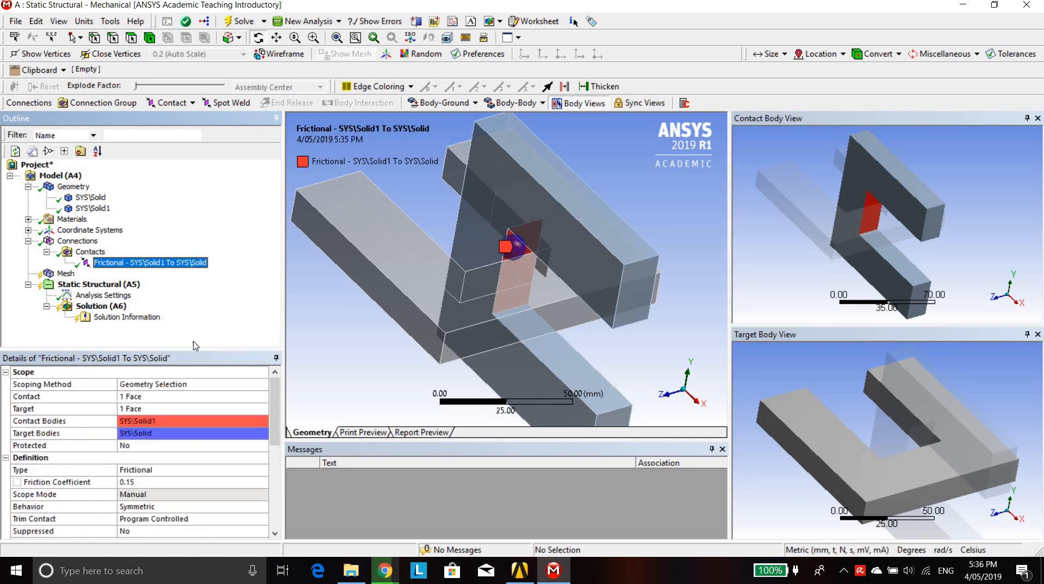
Insert a Contact Tool under Connections and expand it in the model tree
right_click(69, 244)
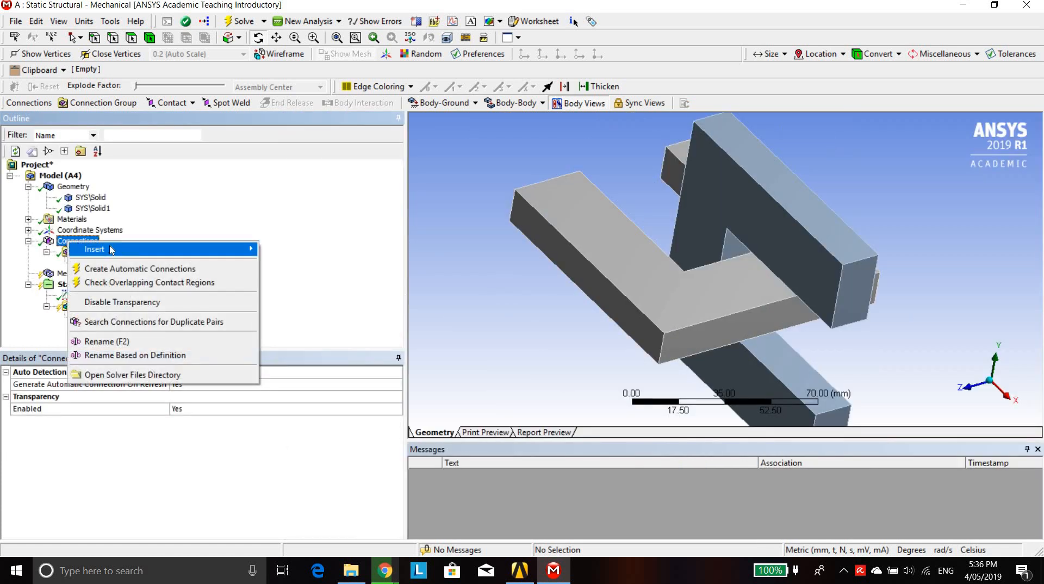
mouse_move(116, 251)
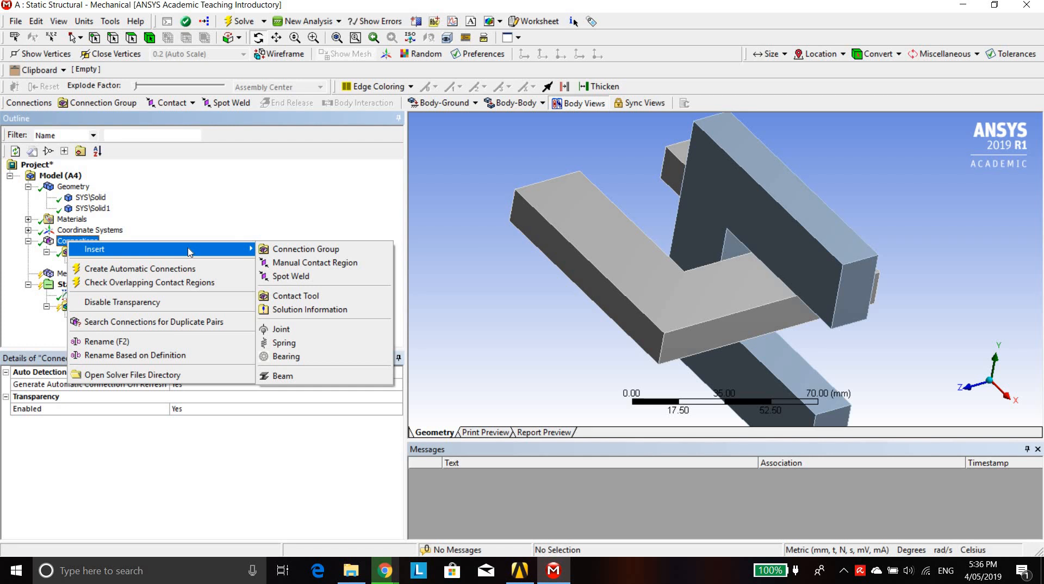
click(318, 301)
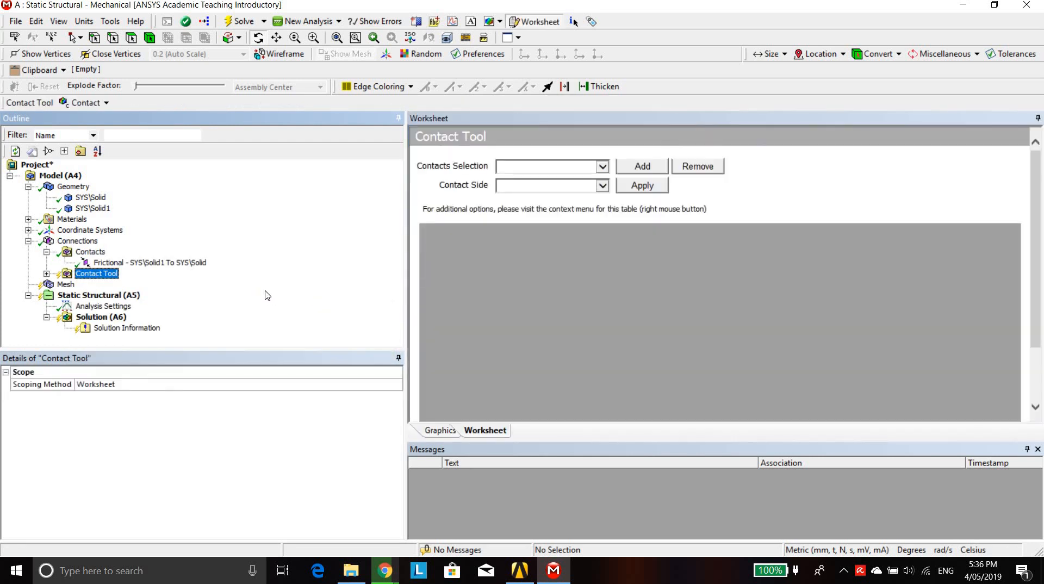
click(48, 274)
Generate the Contact Tool's initial contact results and open its Initial Information table
right_click(103, 276)
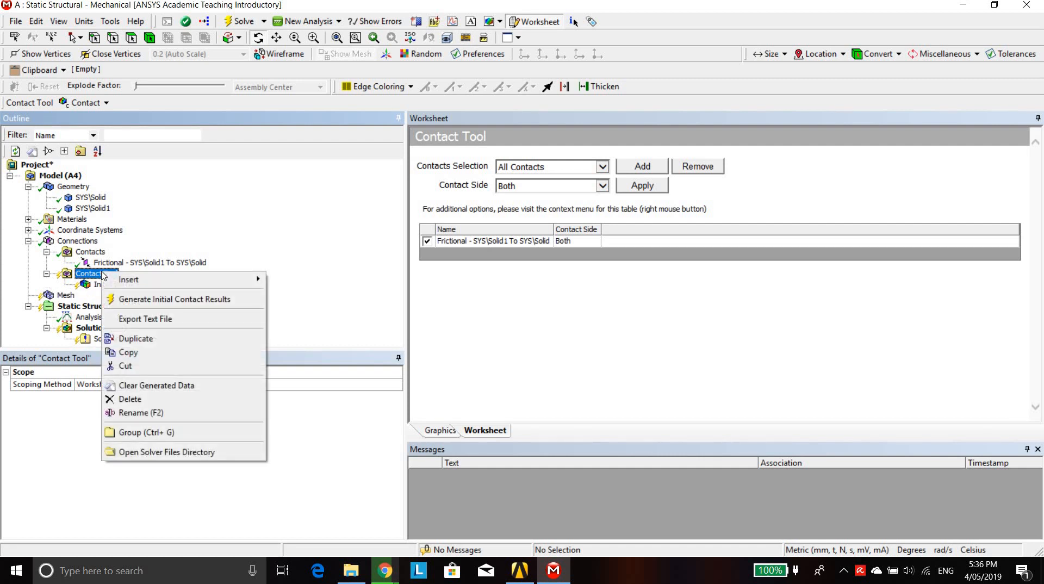
click(141, 301)
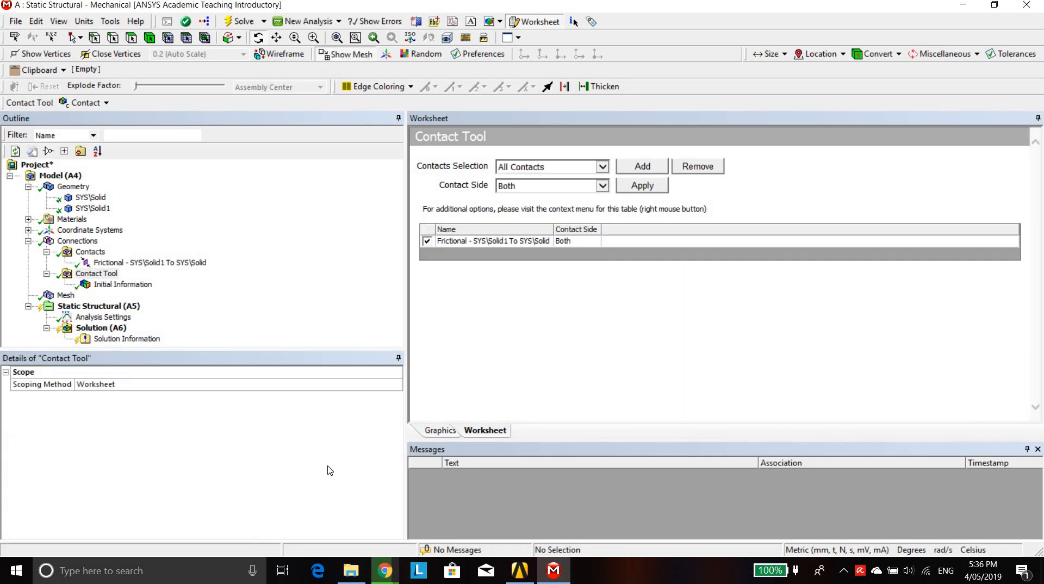
click(124, 285)
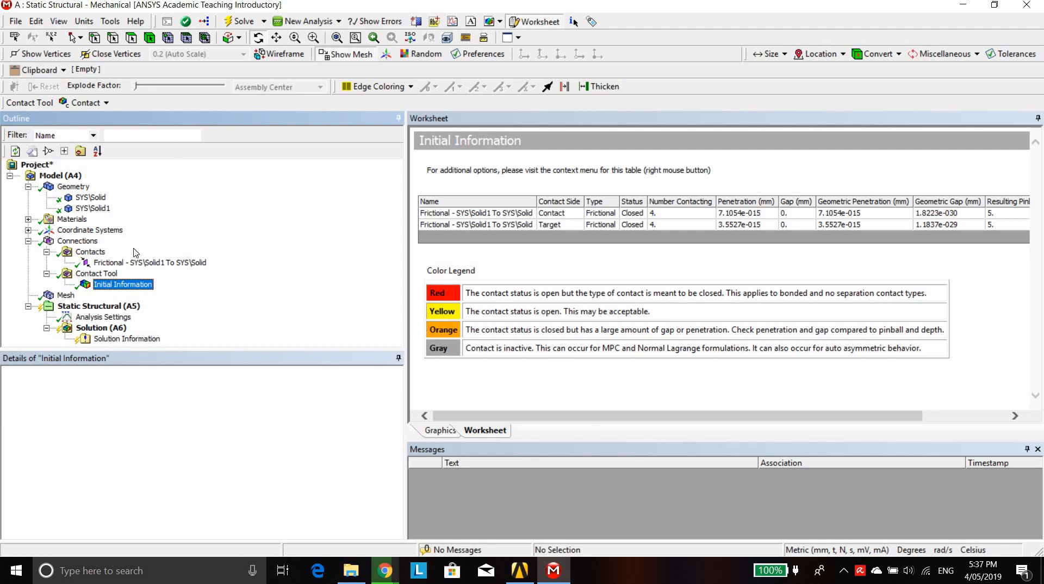
Set the mesh sizing's Span Angle Center to Fine and regenerate the mesh
click(66, 295)
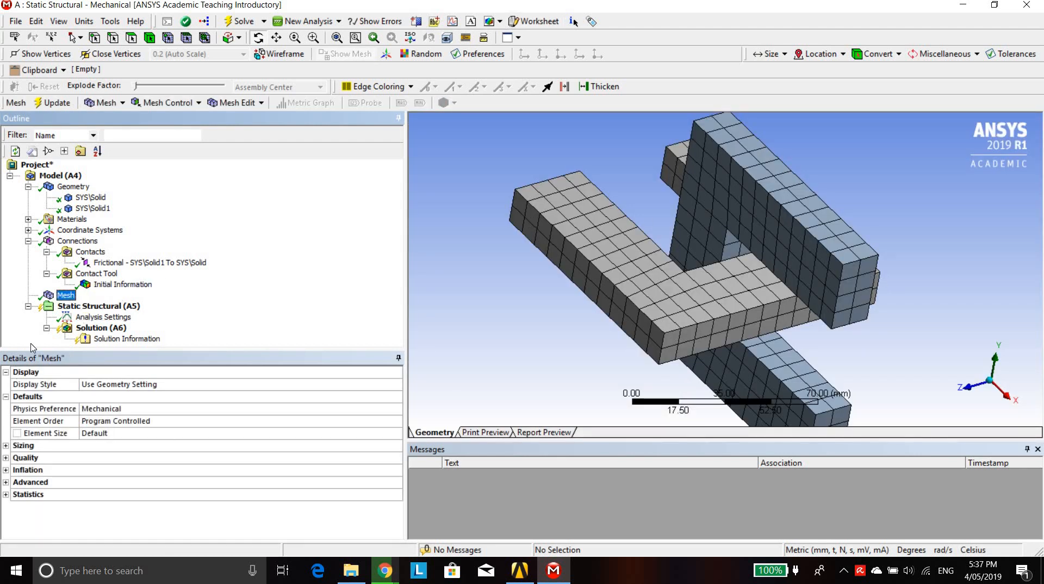
click(6, 446)
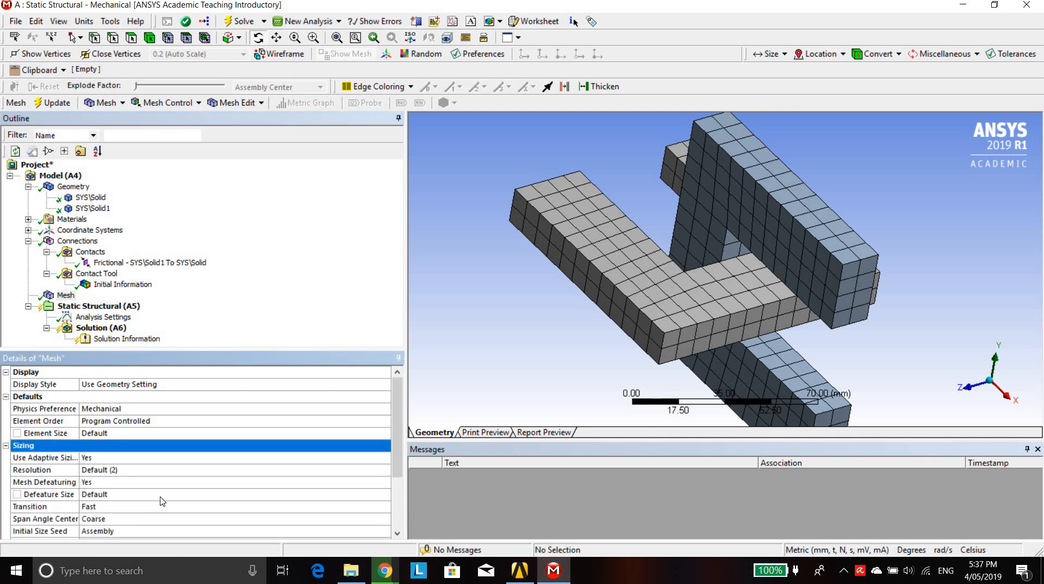
click(161, 519)
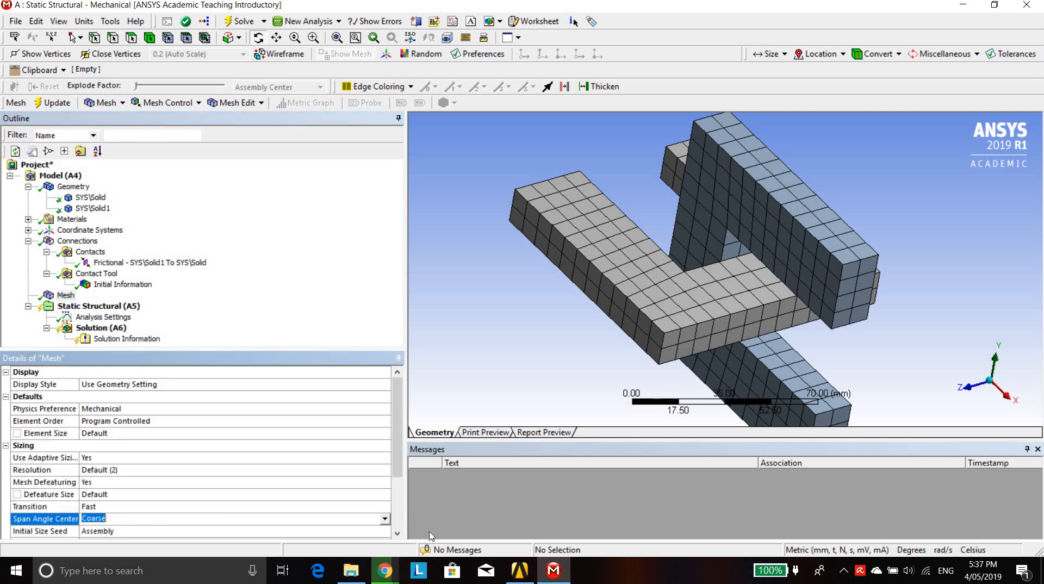
click(386, 520)
click(220, 547)
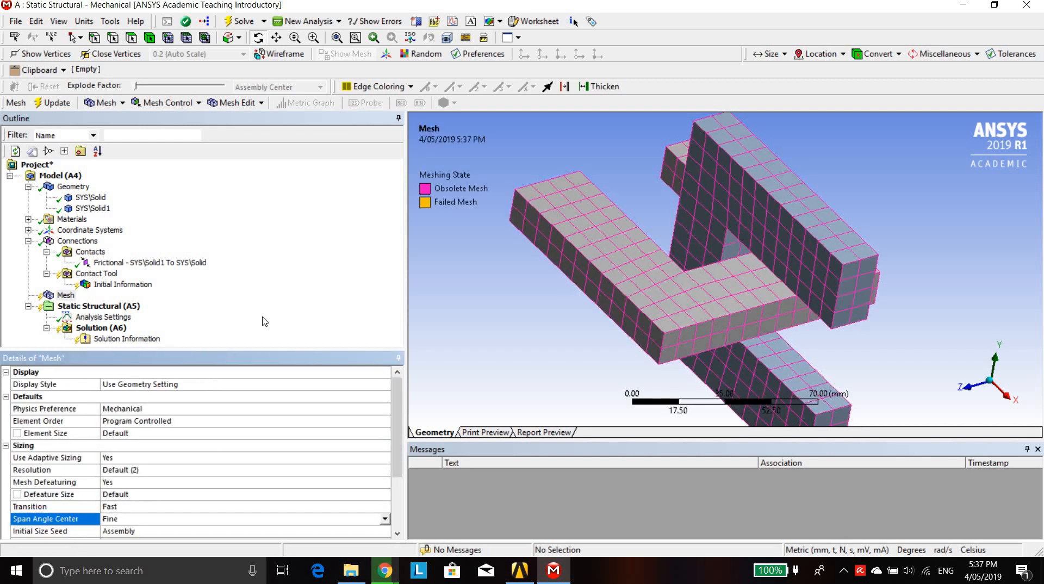
click(66, 296)
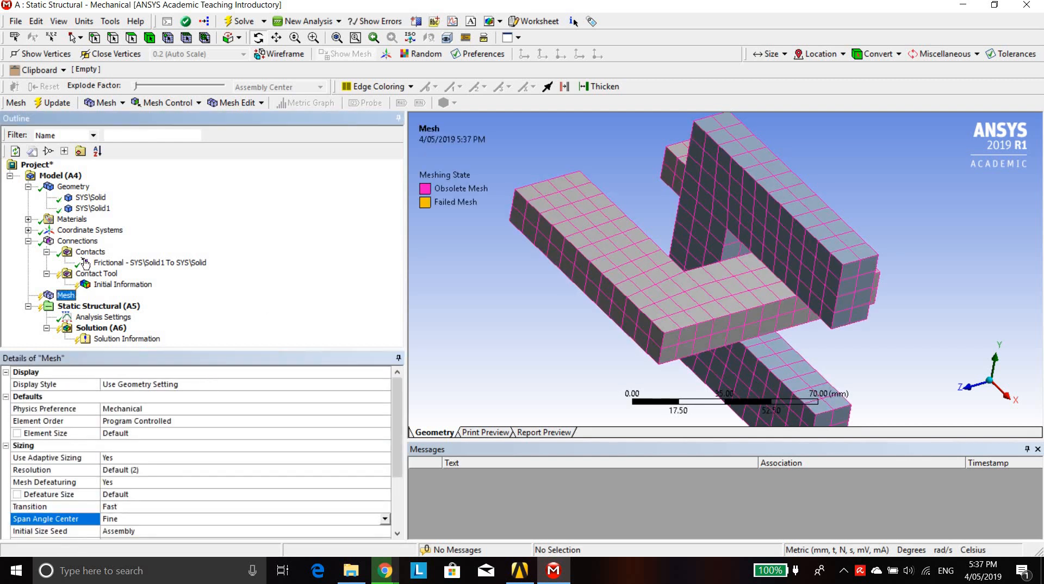
right_click(66, 296)
click(124, 342)
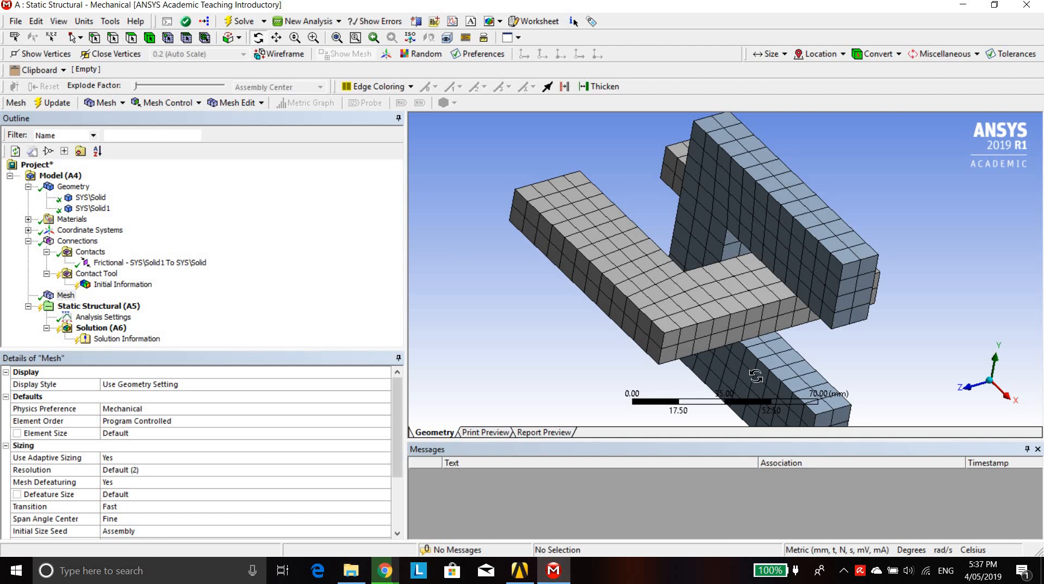
Regenerate the Contact Tool's initial contact results and display the mesh of both bodies
click(96, 275)
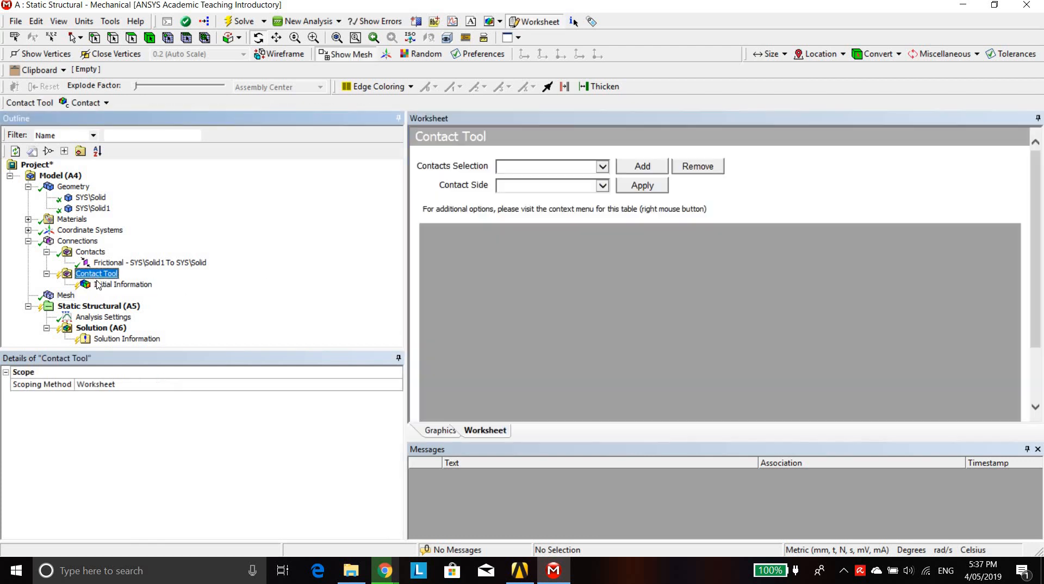
right_click(94, 274)
click(131, 300)
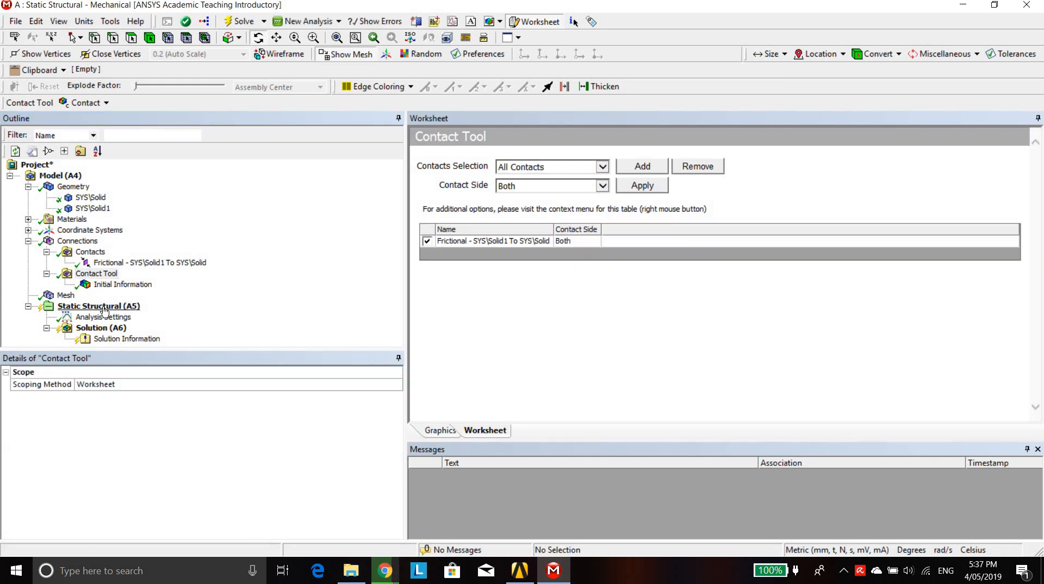
click(66, 296)
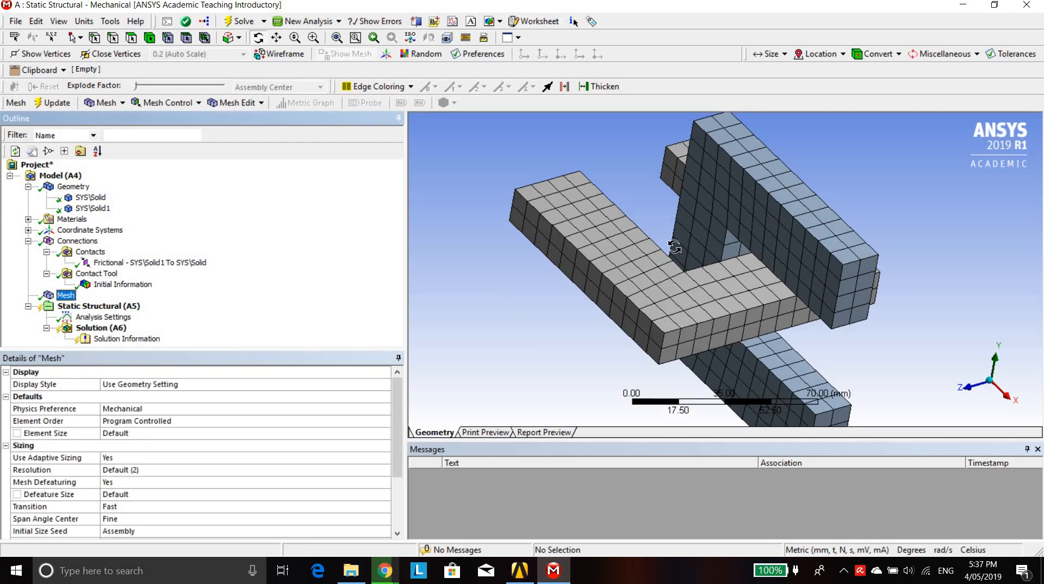
drag(594, 309, 594, 309)
scroll(594, 308, down, 5)
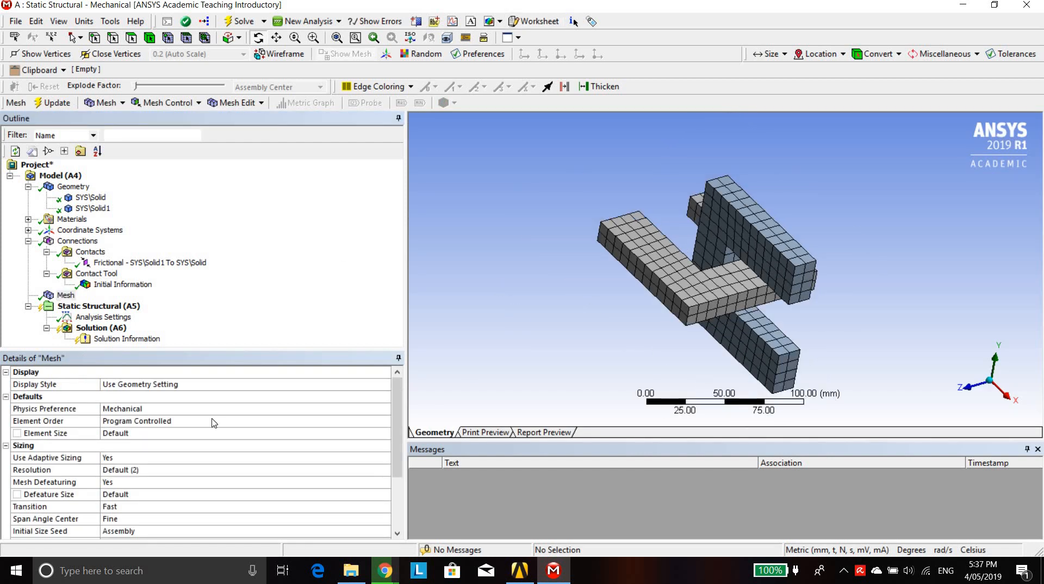
Turn on Auto Time Stepping in the static structural Analysis Settings
click(107, 318)
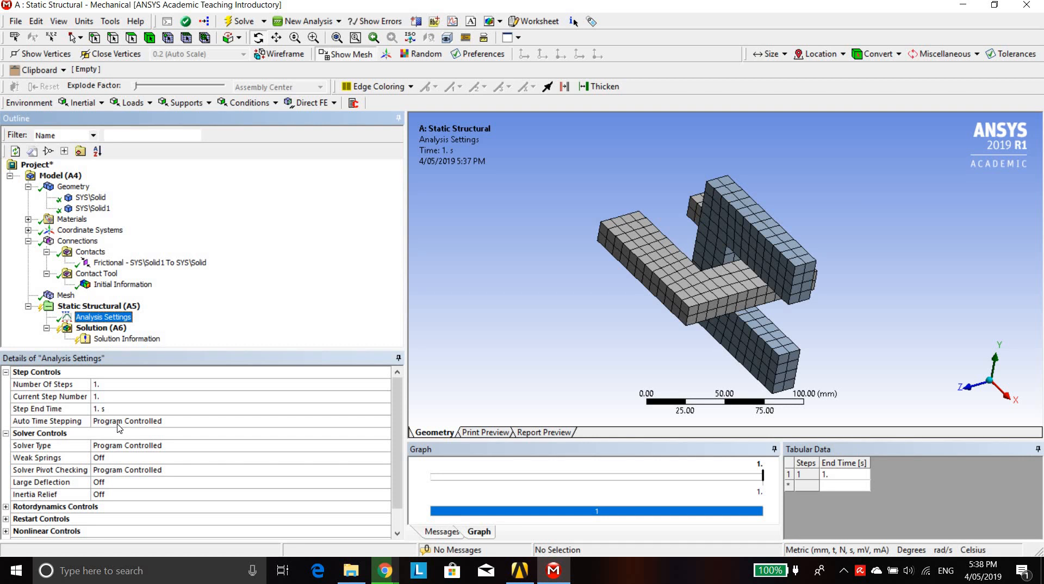
click(384, 426)
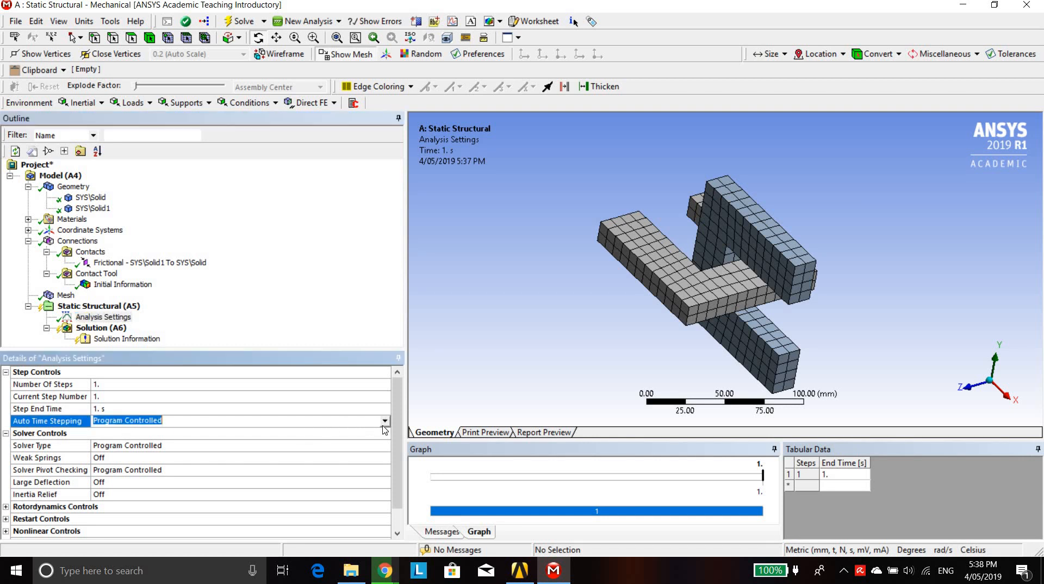
click(384, 423)
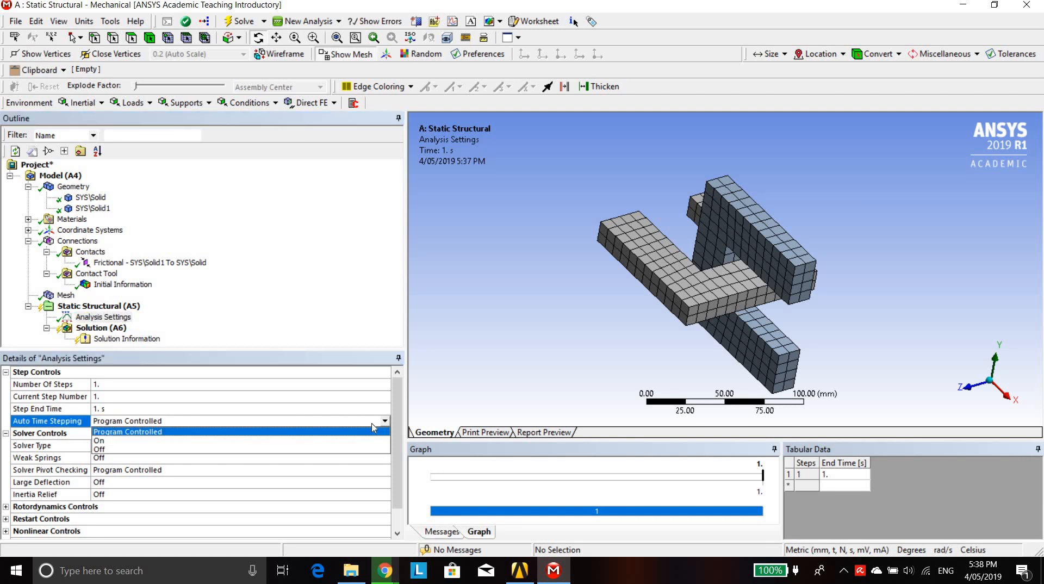
click(310, 445)
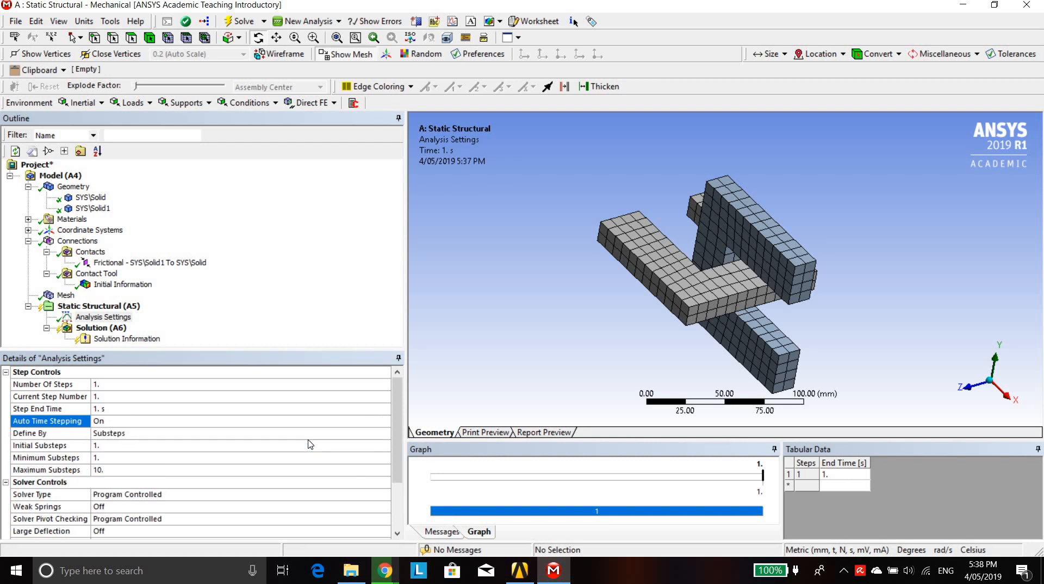
Set the initial substeps to 100, the minimum substeps to 10 and the maximum substeps to 500
click(114, 444)
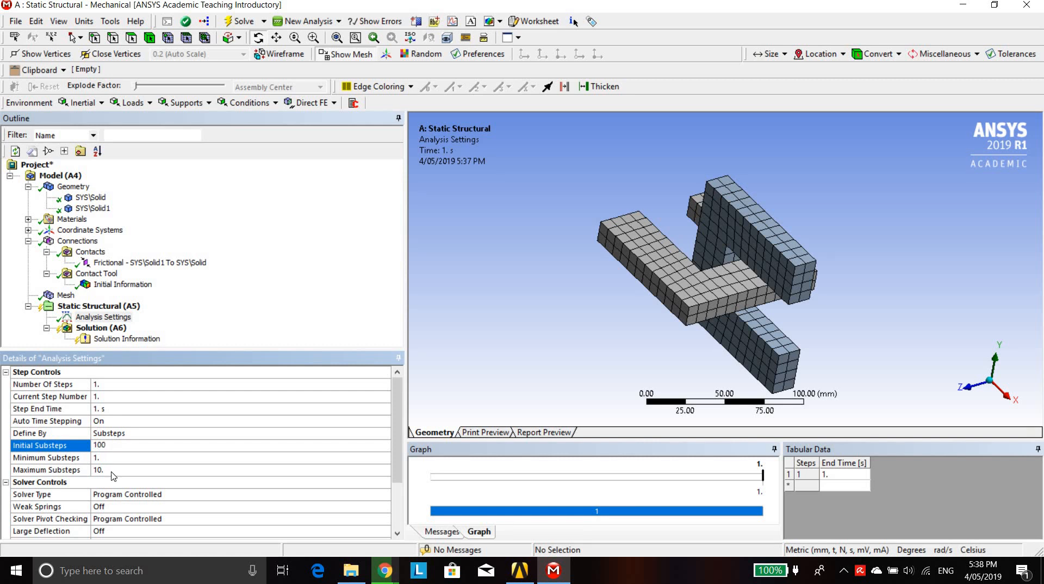
text(100)
click(112, 458)
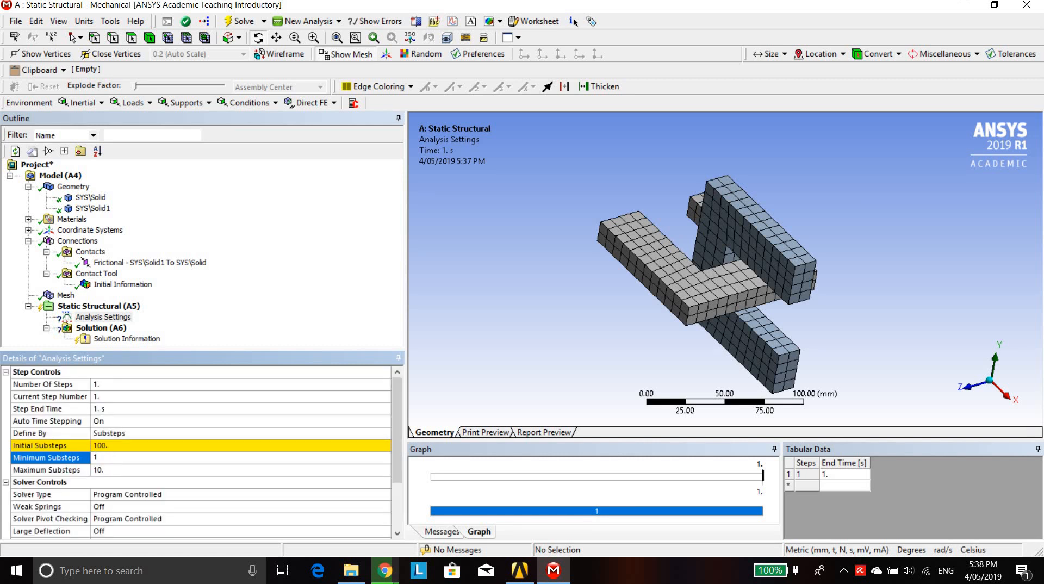
click(127, 470)
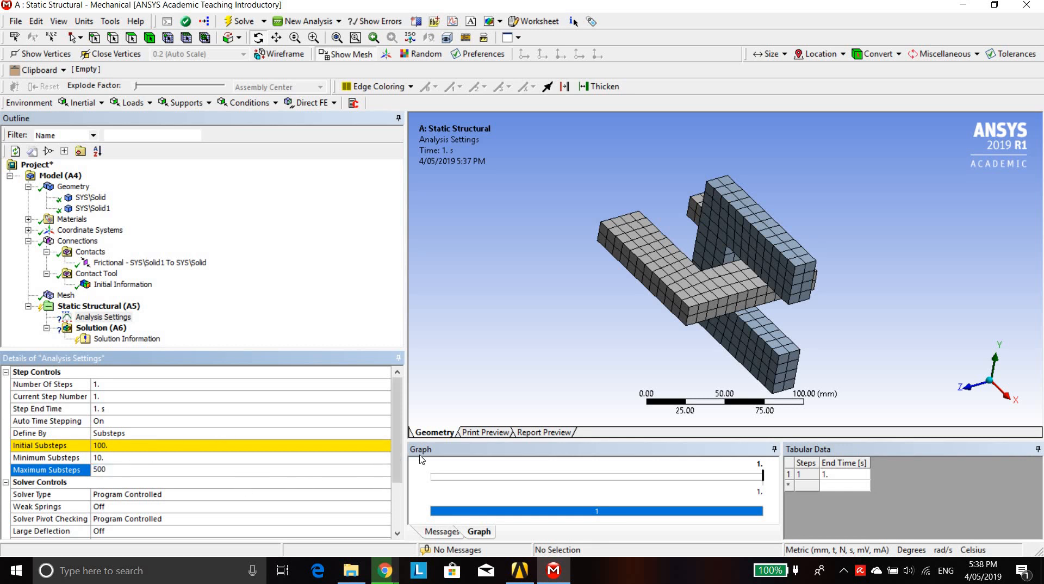
Turn on Large Deflection in the solver controls of the static structural Analysis Settings
scroll(397, 435, down, 3)
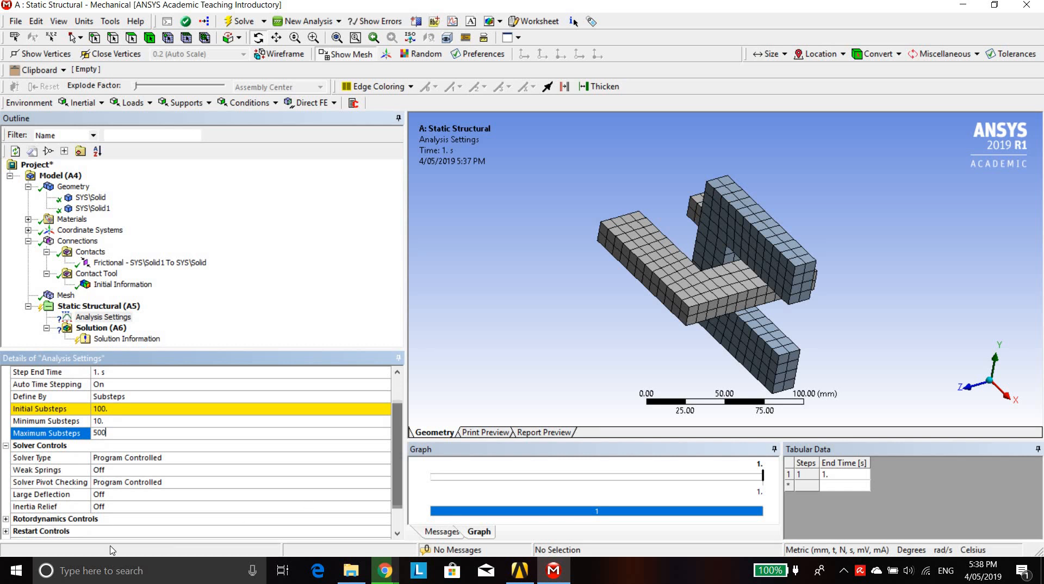
click(105, 497)
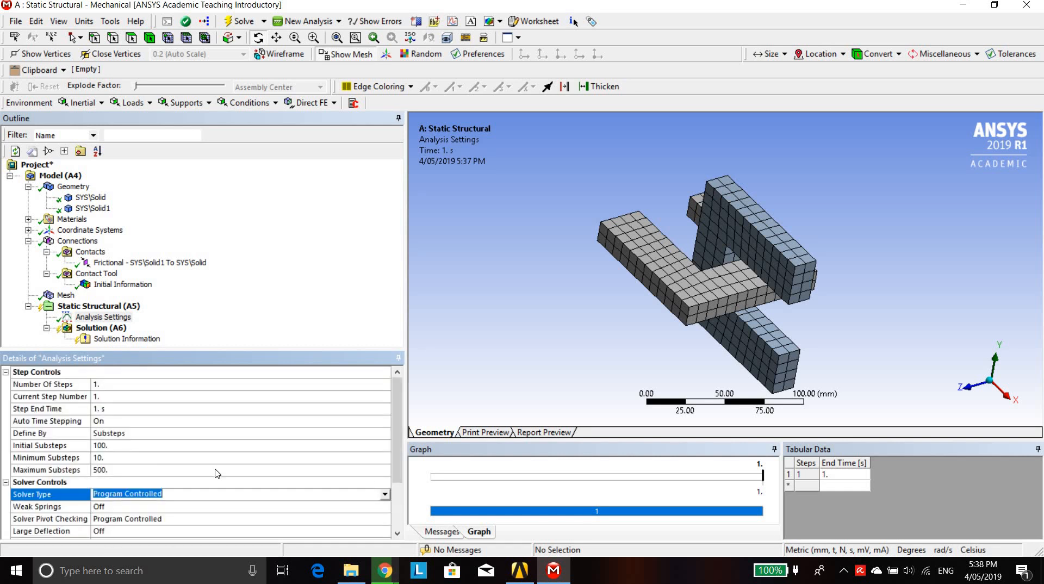
scroll(238, 522, down, 2)
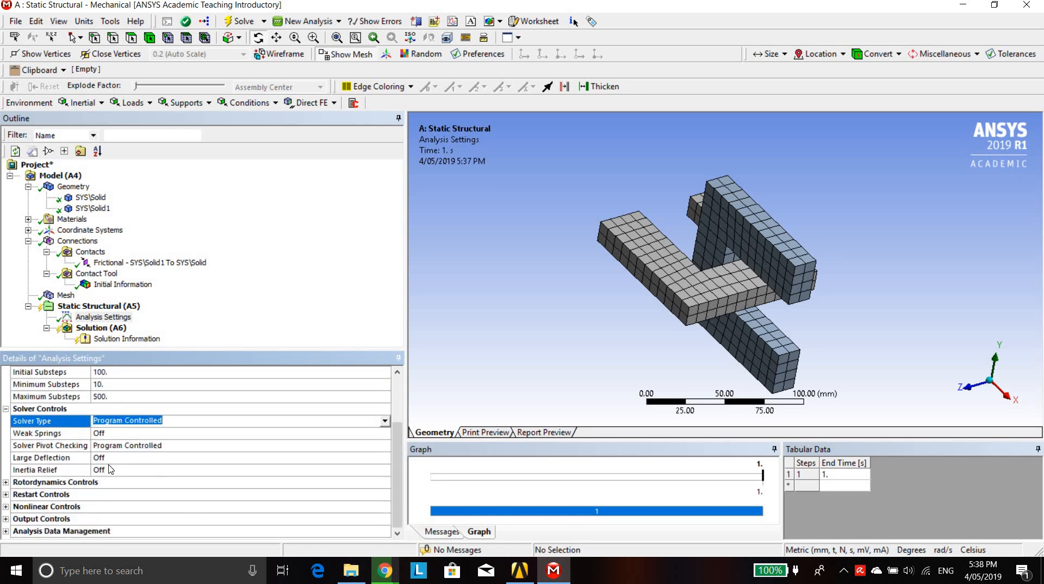
click(118, 457)
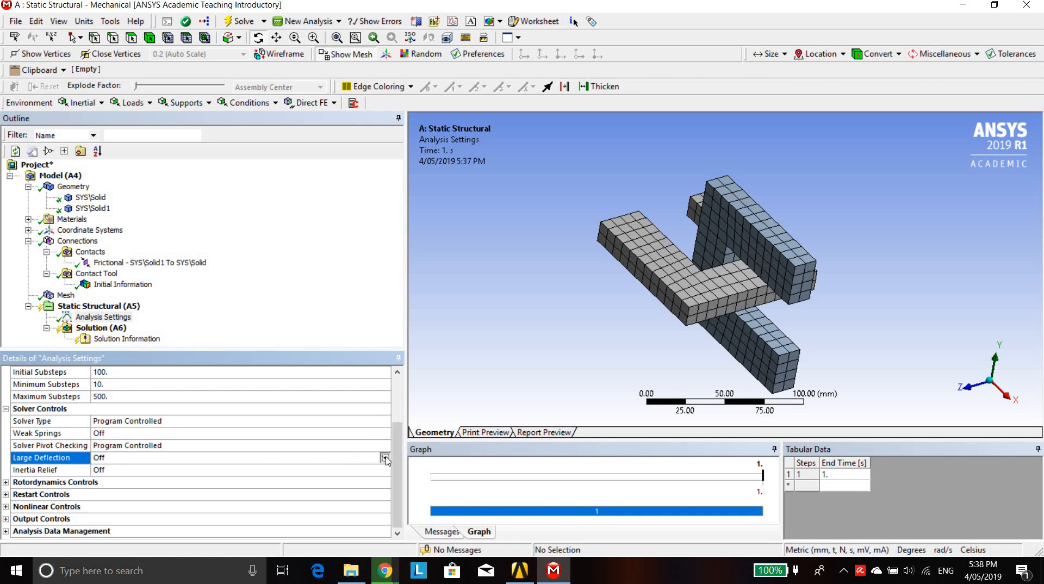
click(384, 458)
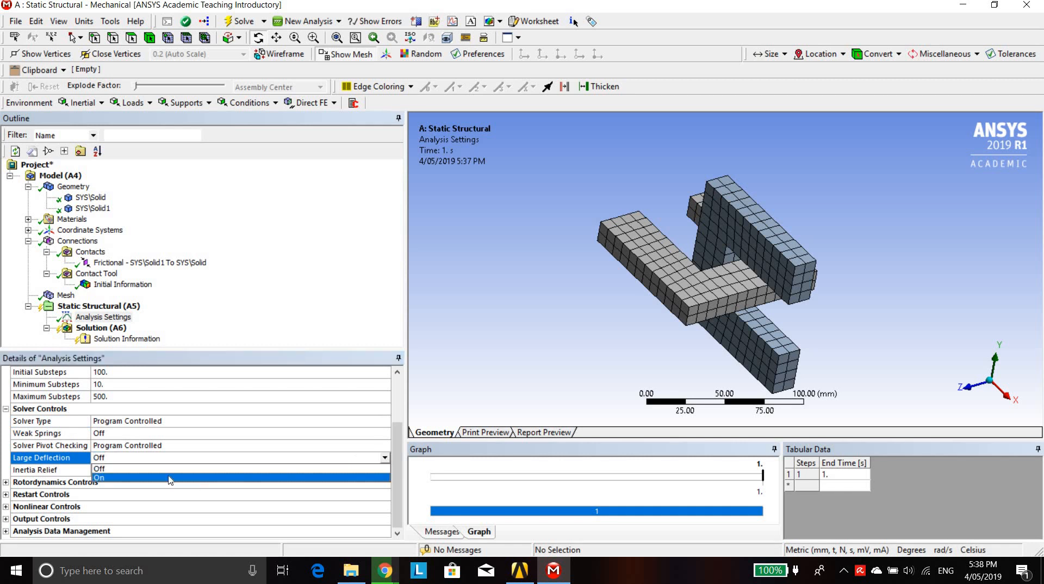
click(171, 478)
click(313, 303)
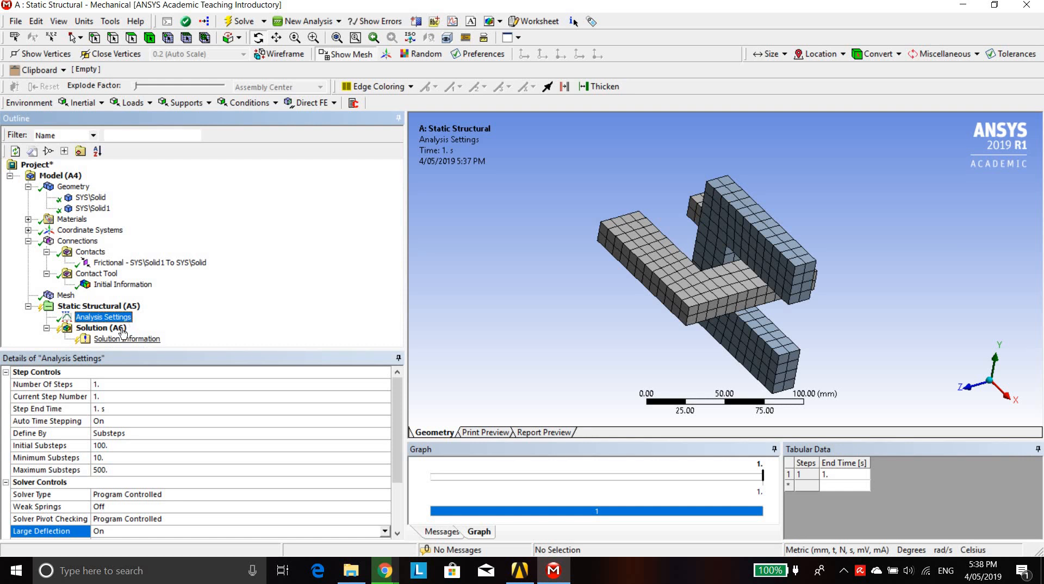
Add a Total Deformation result and a Directional Deformation result to the solution
click(97, 327)
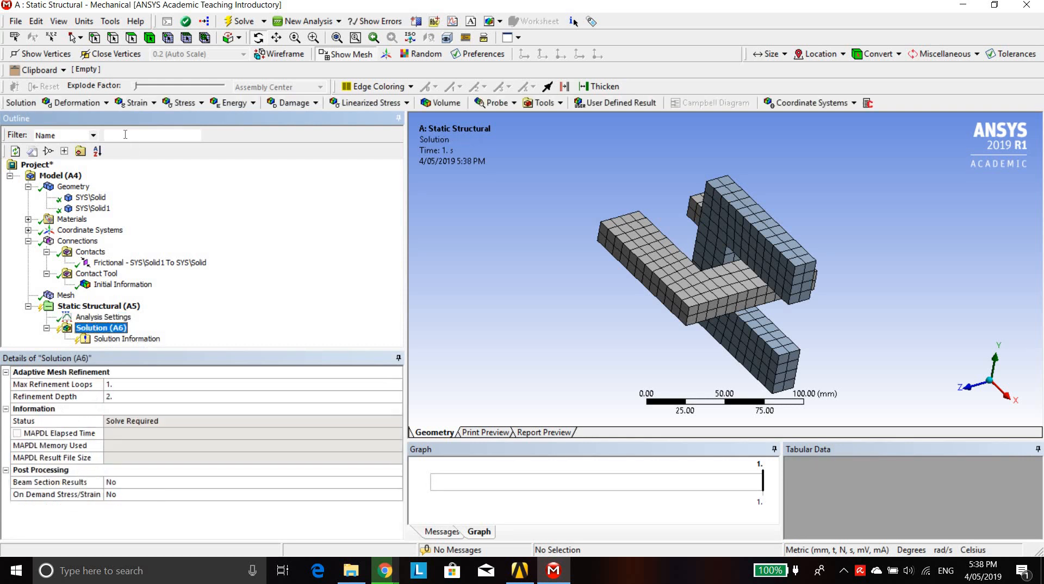
right_click(115, 328)
mouse_move(258, 337)
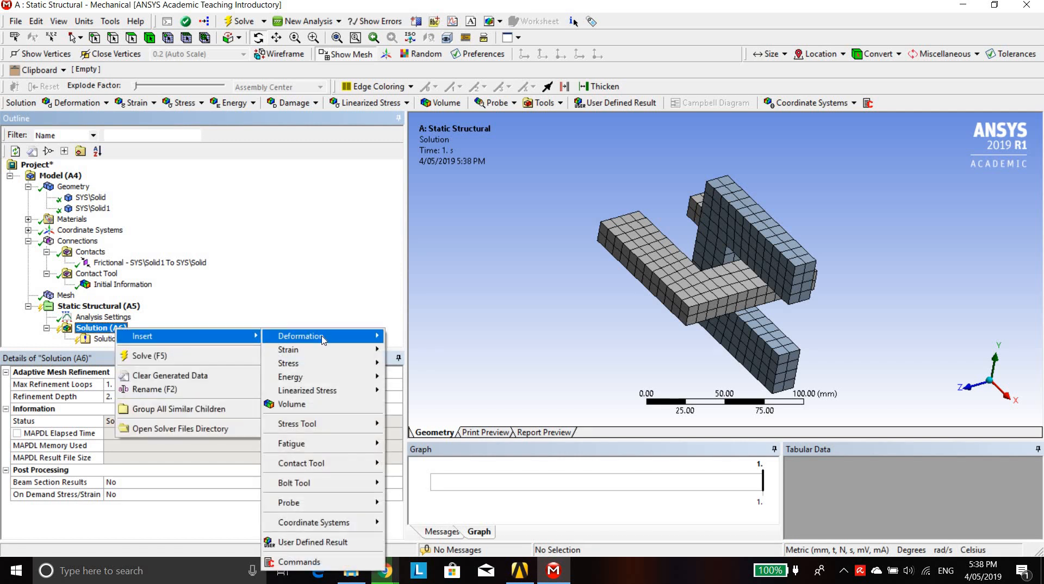
mouse_move(327, 336)
click(414, 336)
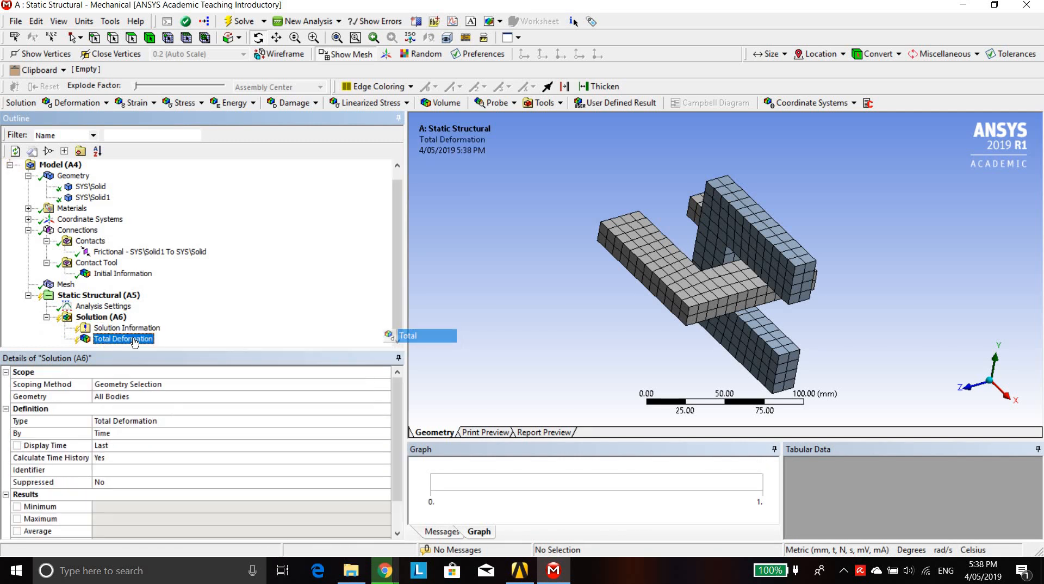
right_click(98, 321)
mouse_move(218, 324)
mouse_move(328, 323)
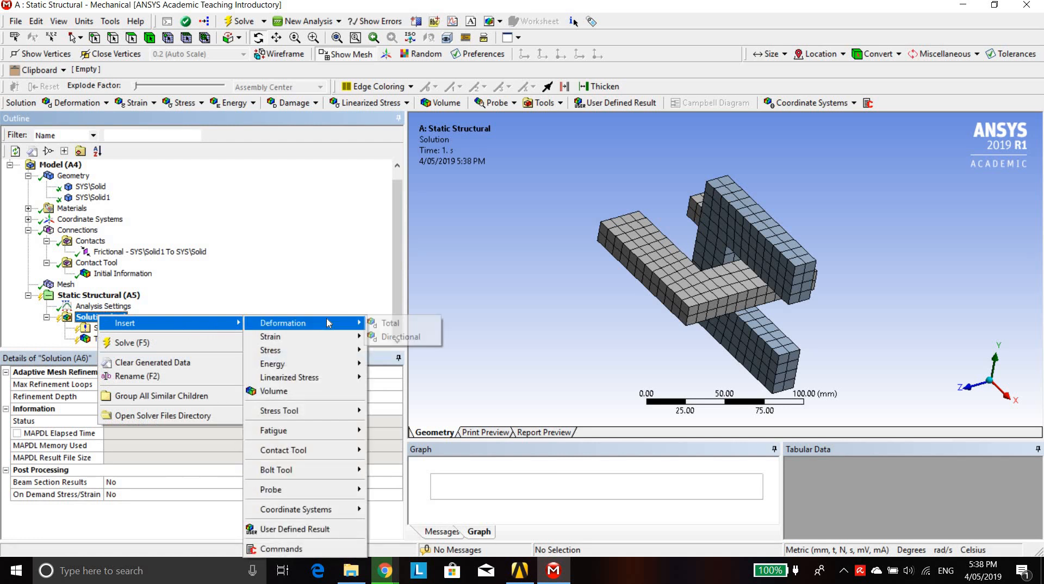
click(401, 337)
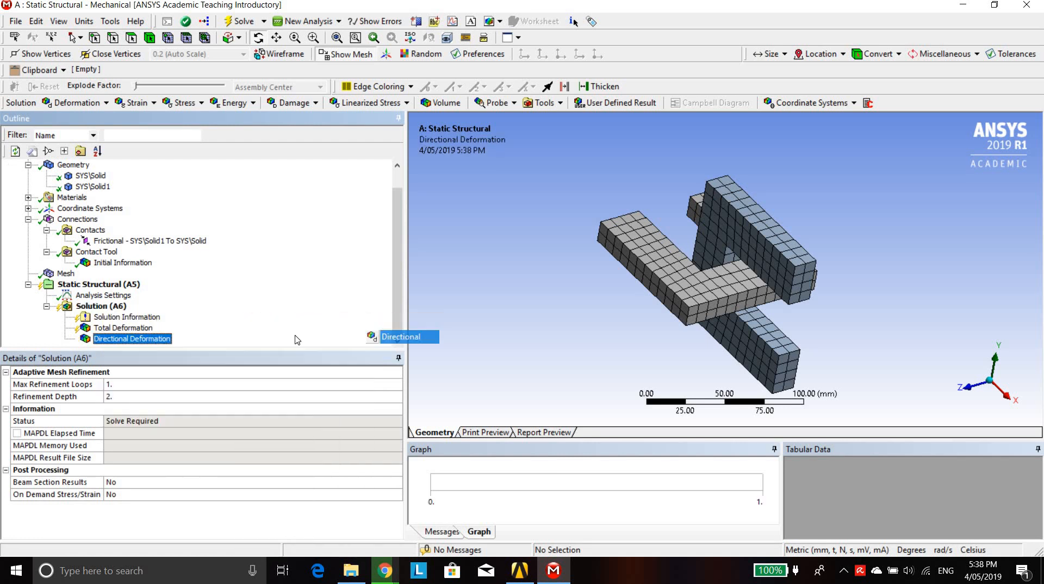
Add an Equivalent (von-Mises) stress result to the solution
right_click(86, 306)
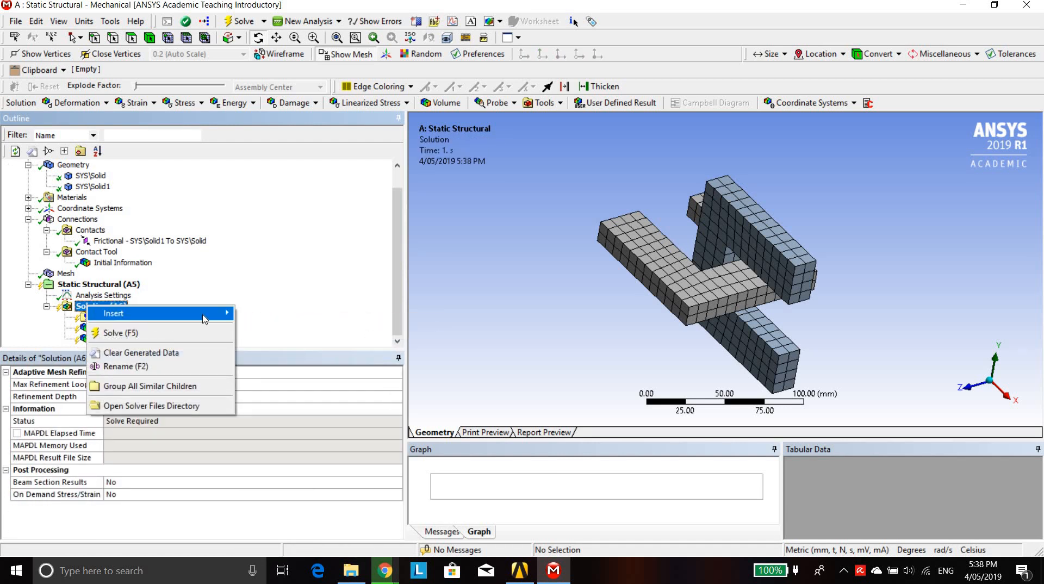
mouse_move(205, 320)
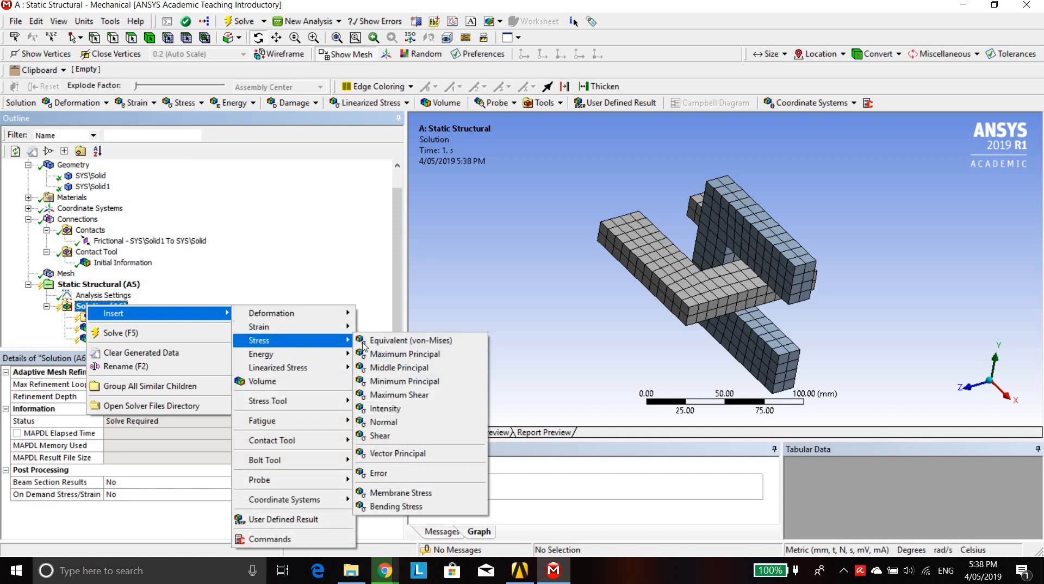
click(363, 343)
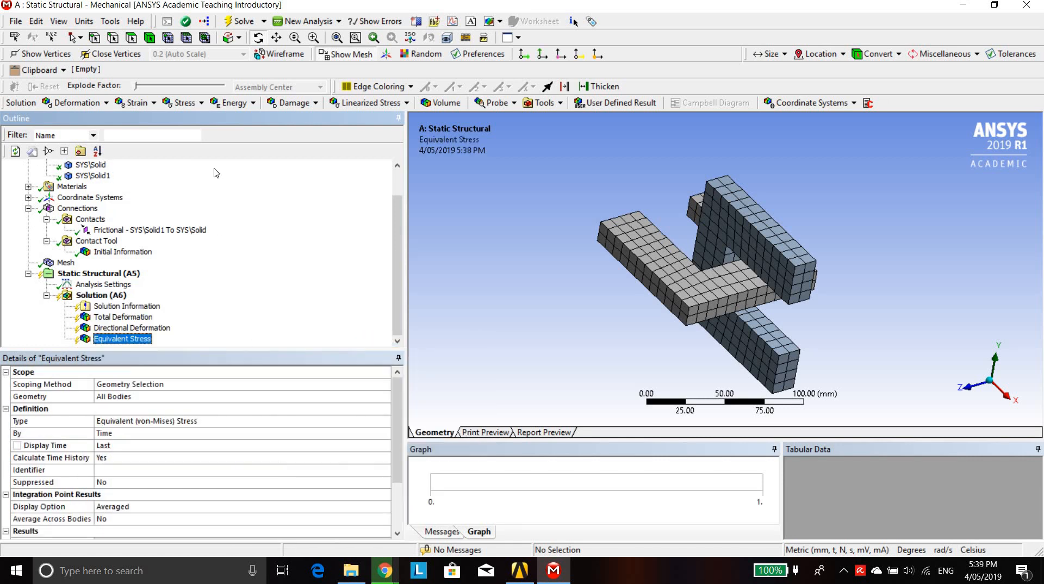
Solve the analysis and set the Solution Output to Force Convergence while it runs
click(244, 22)
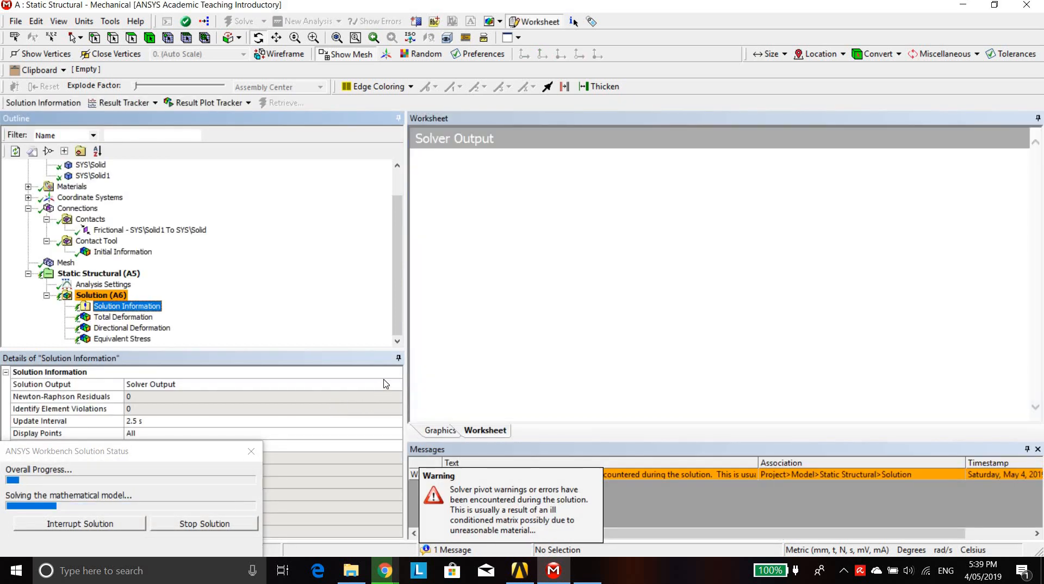
click(396, 386)
click(396, 387)
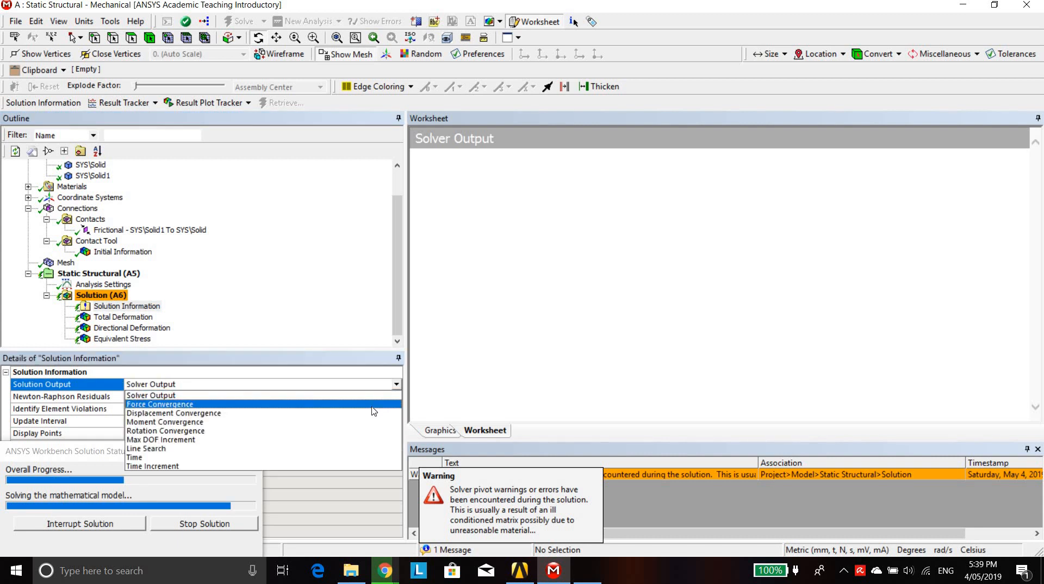
click(372, 407)
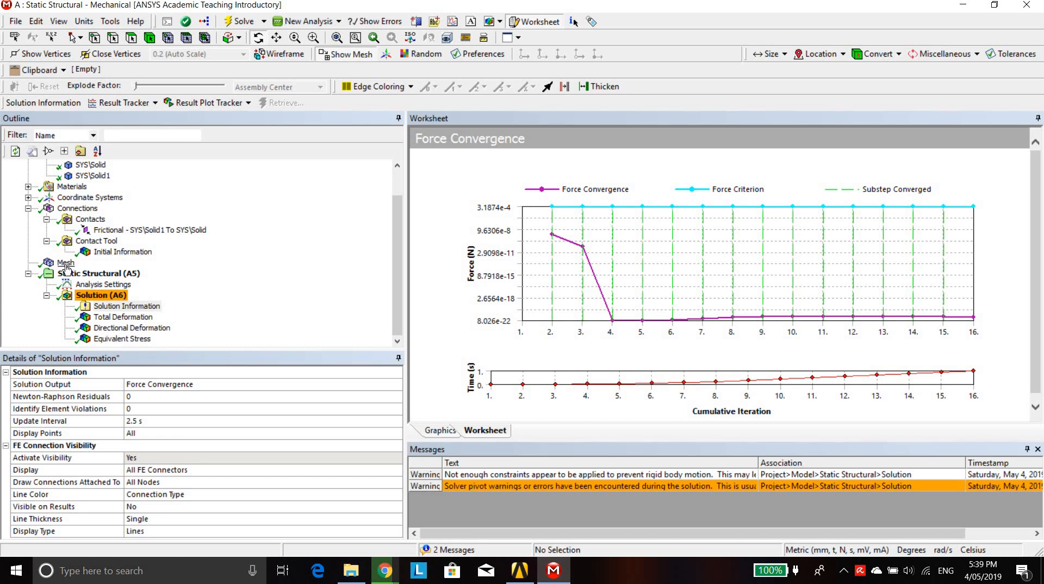
Animate the Total Deformation result using 100 frames over 10 seconds, and stop the playback after viewing it
click(123, 319)
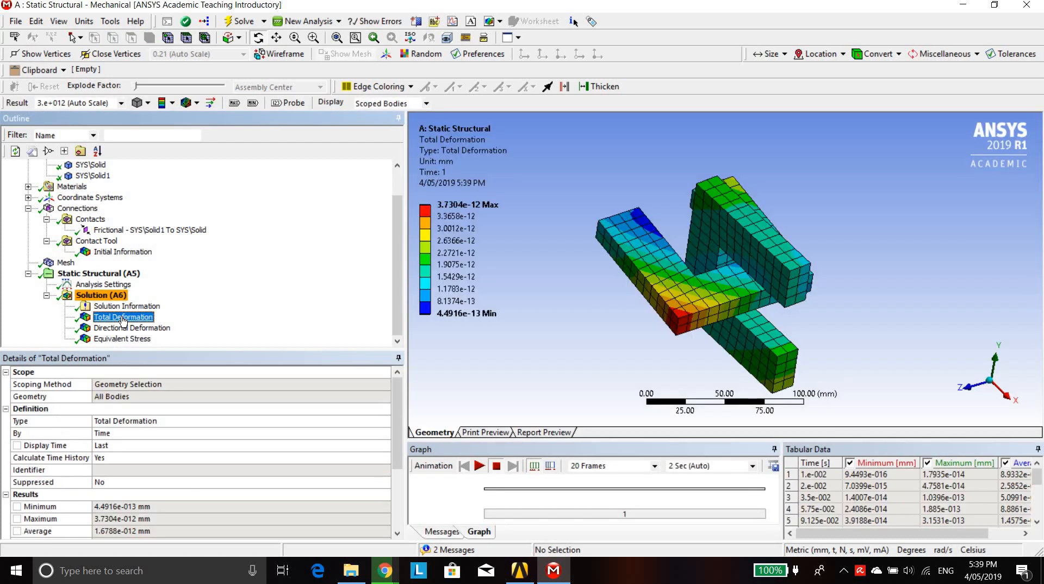
click(655, 467)
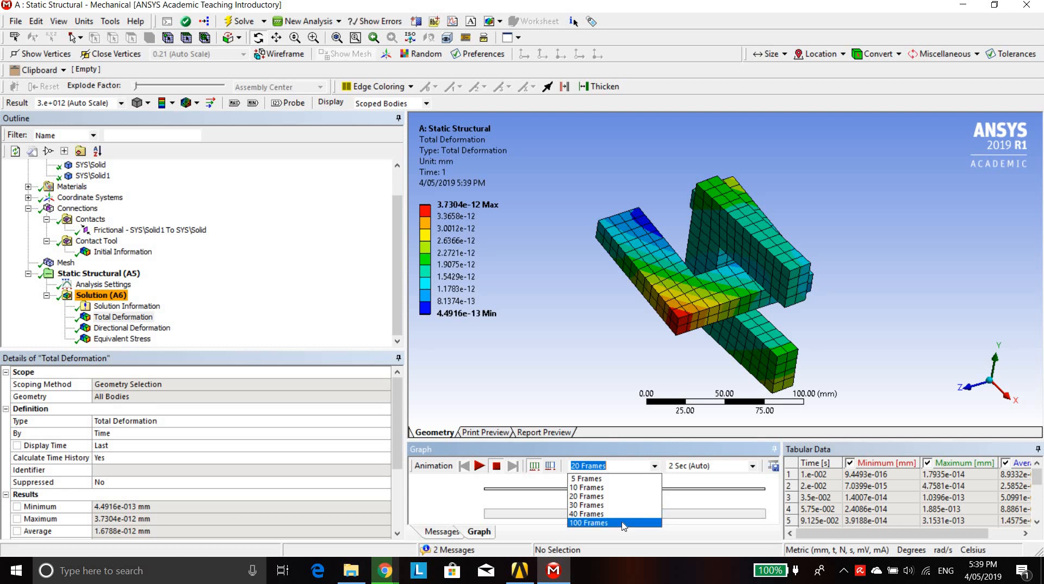
click(603, 525)
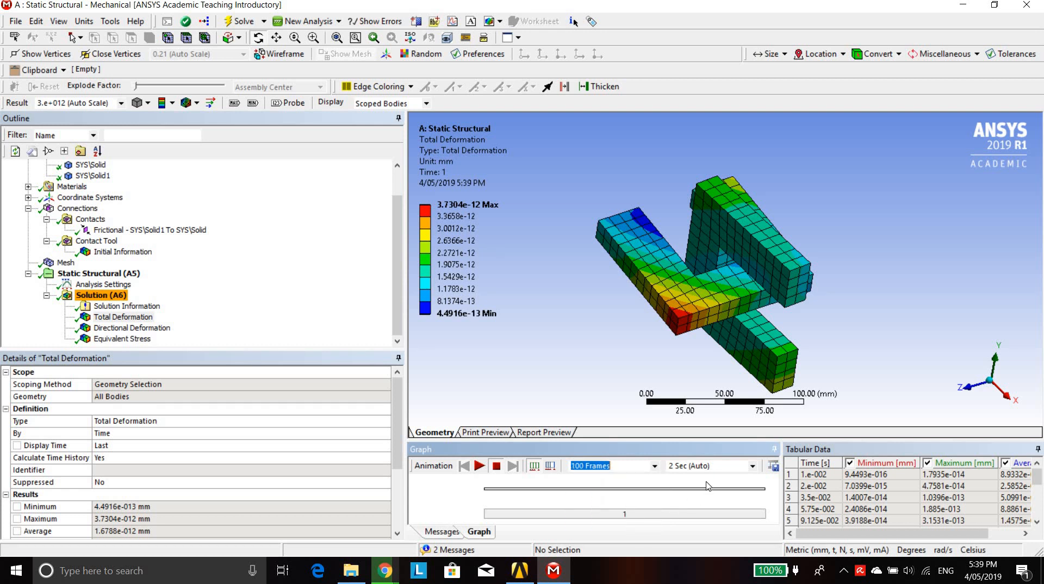
click(753, 466)
click(722, 524)
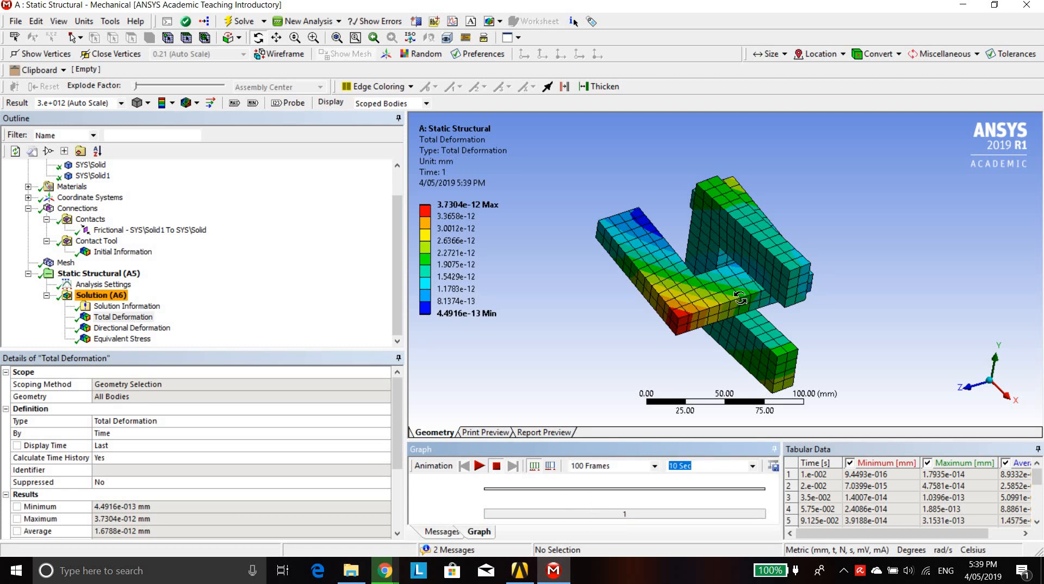
drag(745, 311, 807, 297)
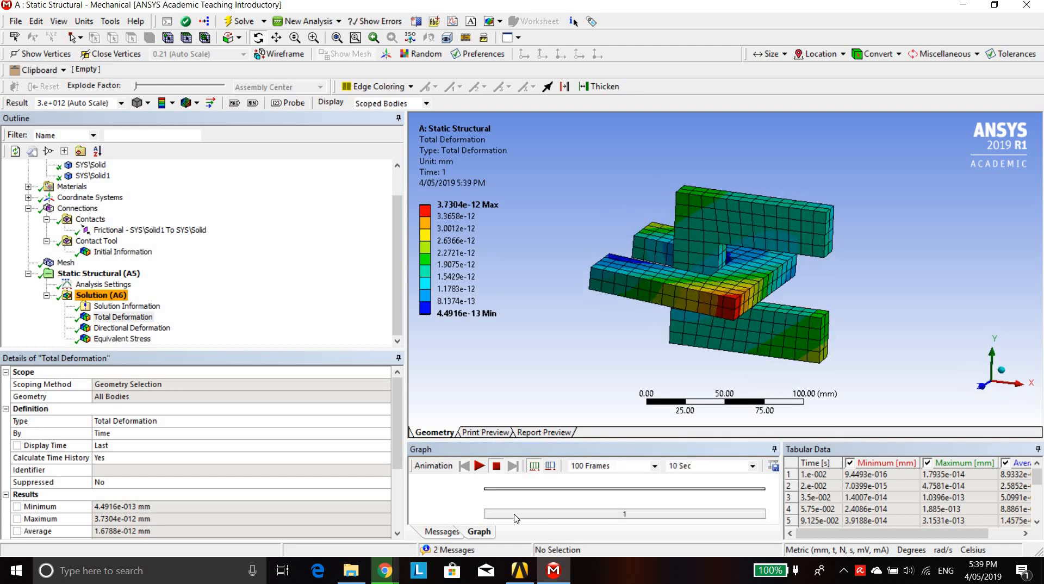
click(476, 465)
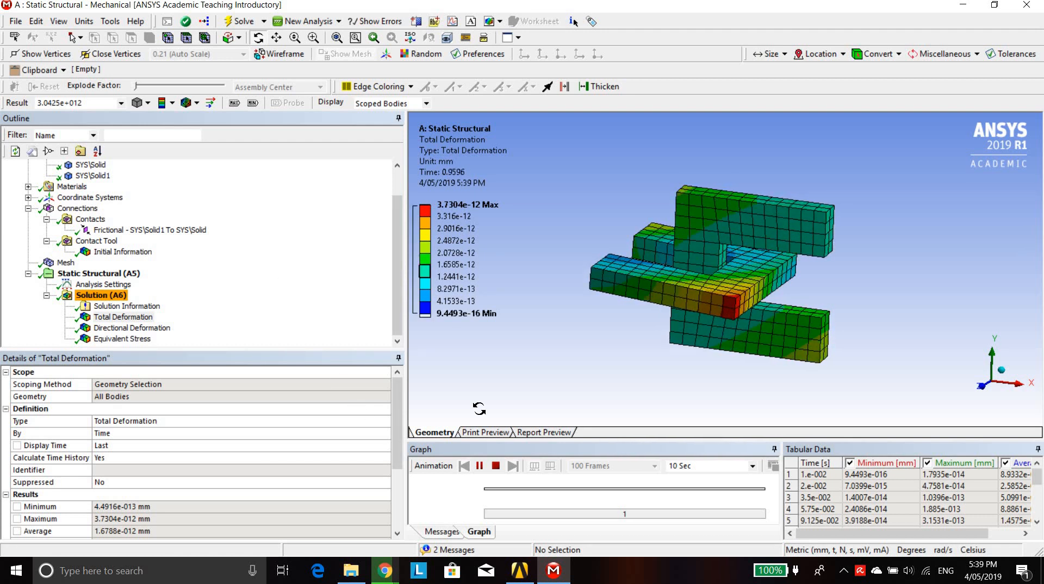
click(497, 466)
Add a Fixed Support to the static structural analysis on the two arm end faces of the light grey horizontal U-shaped body
scroll(209, 209, up, 1)
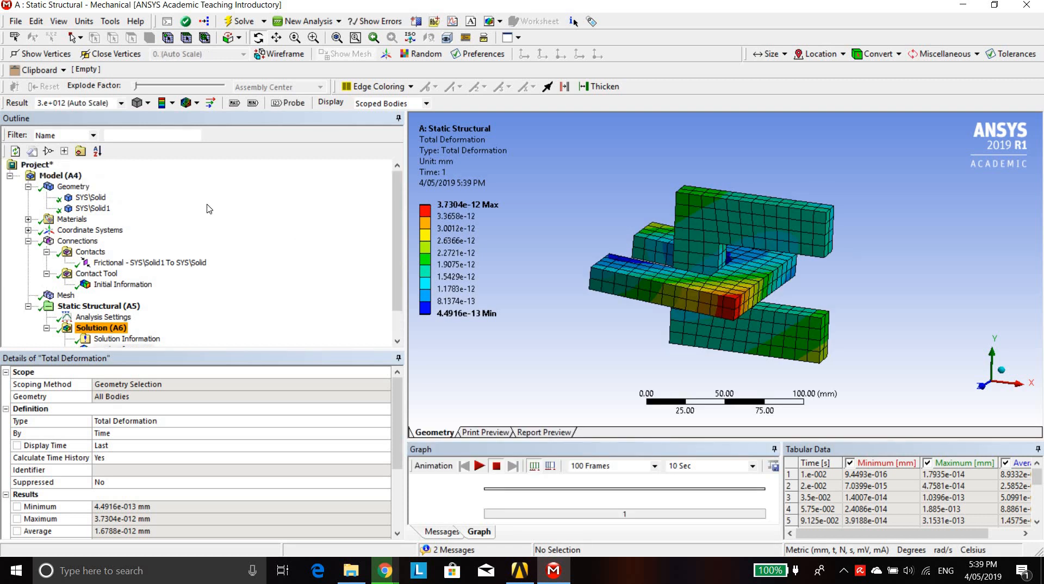
scroll(208, 209, down, 1)
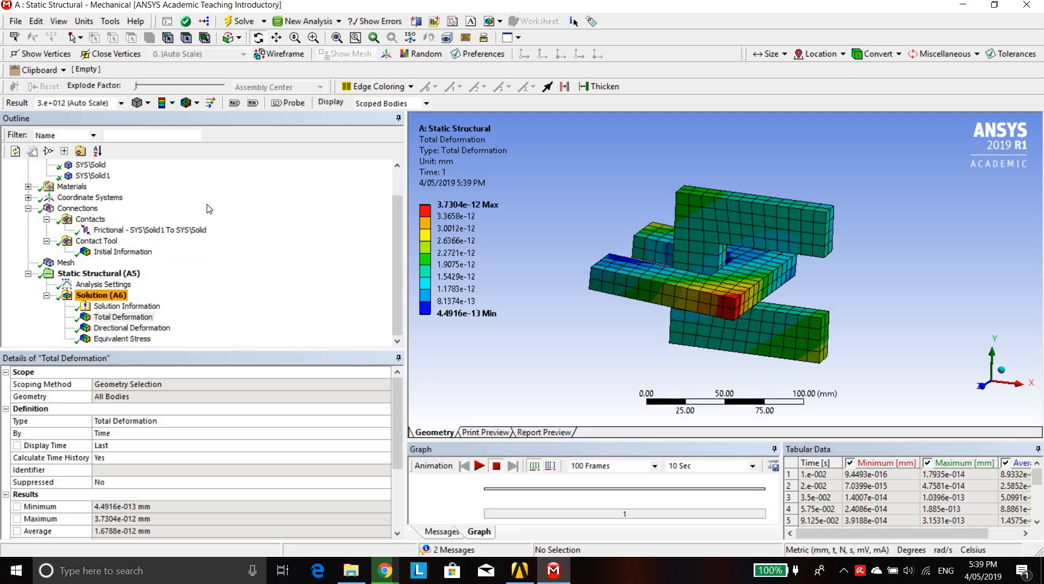
click(99, 273)
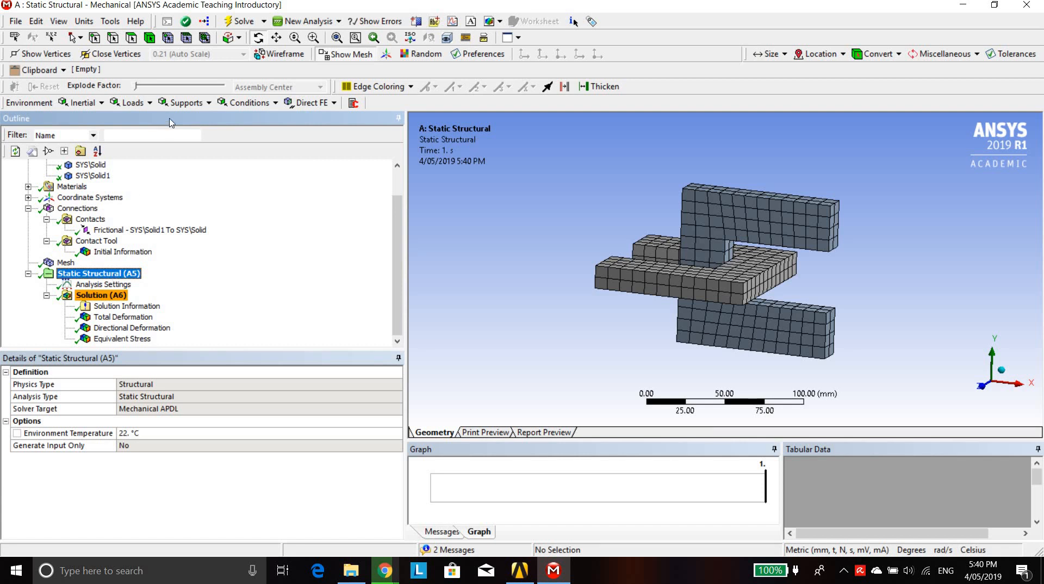
click(181, 104)
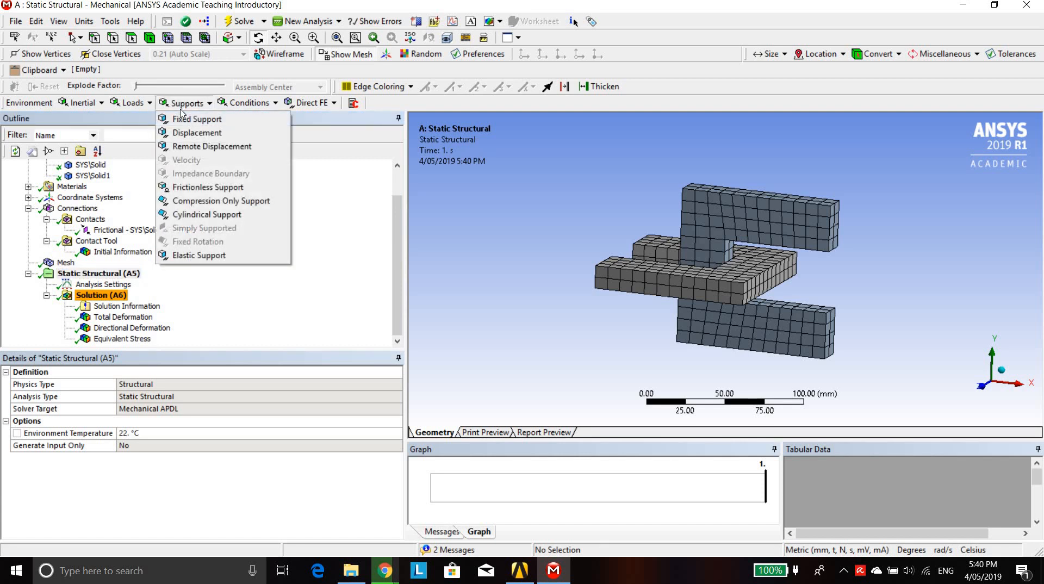
click(182, 120)
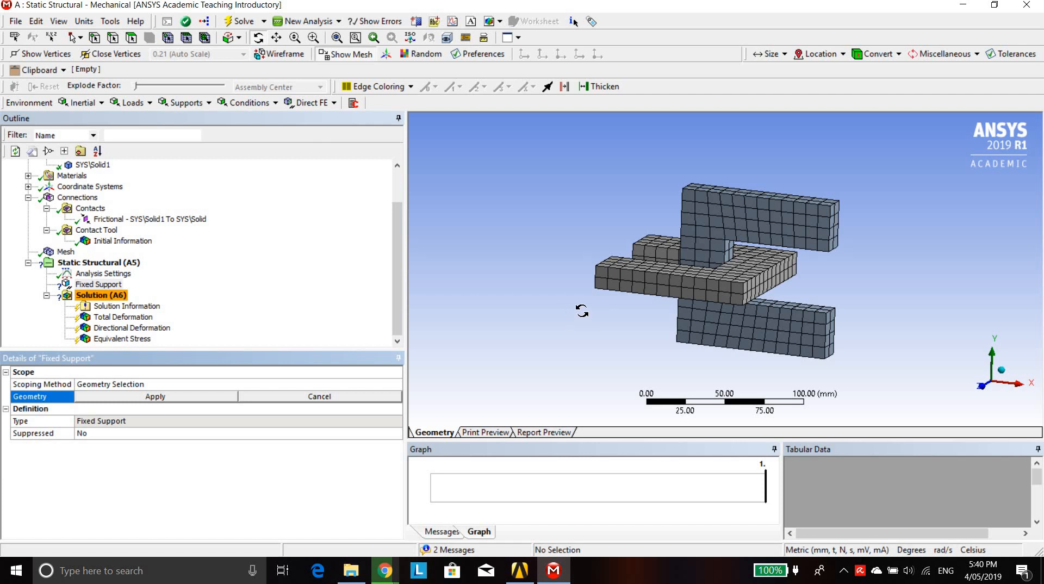
drag(680, 314, 739, 341)
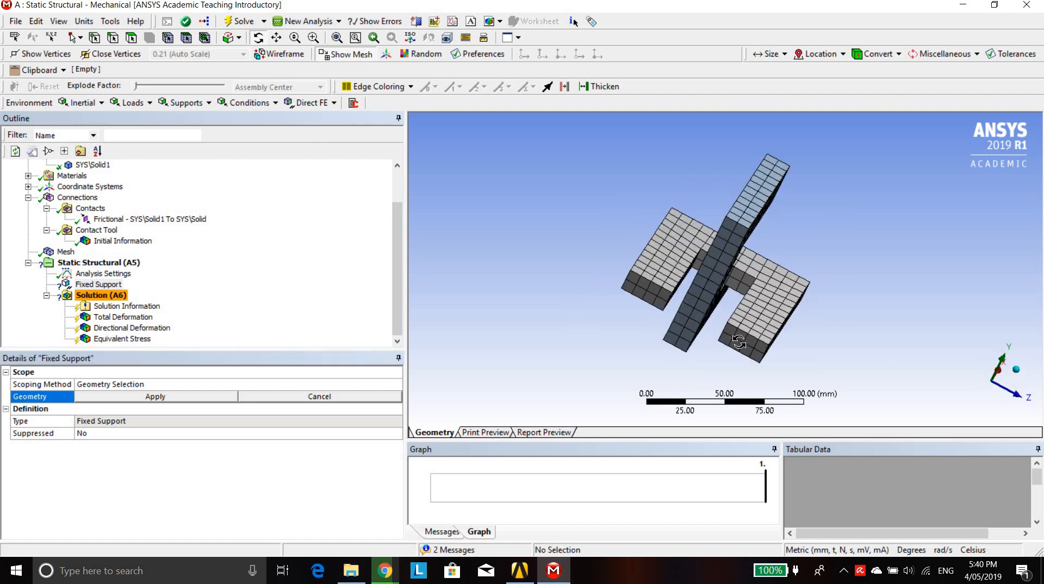
click(738, 342)
click(132, 39)
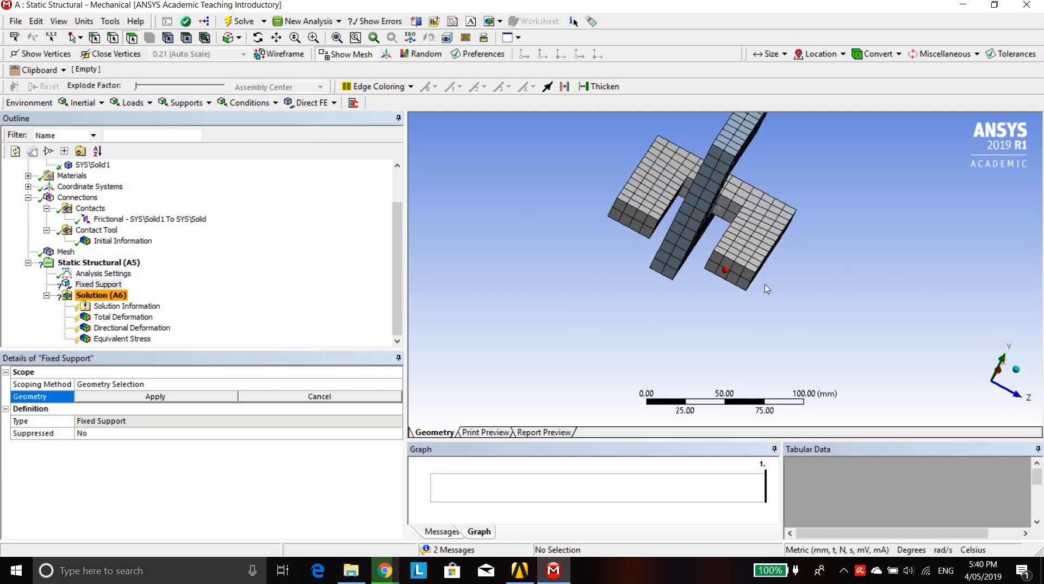
click(743, 278)
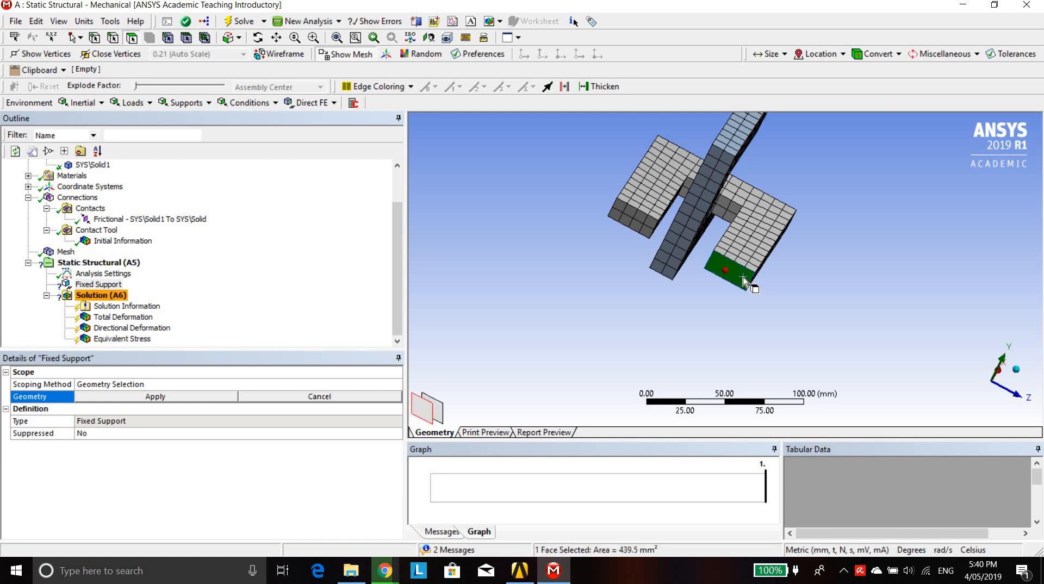
ctrl+click(644, 227)
click(111, 398)
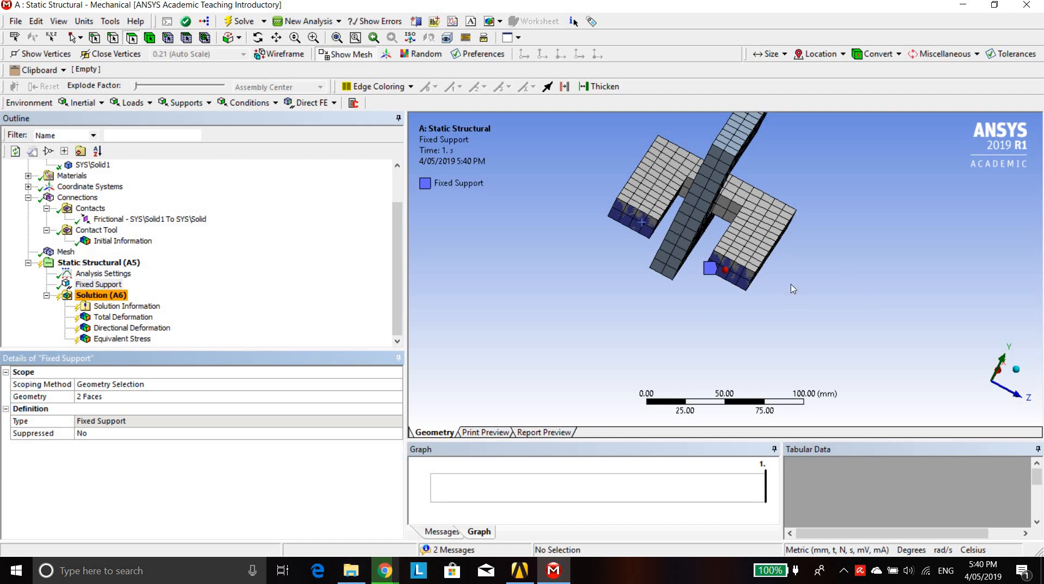
Add a Force load to the static structural analysis, scoped to the two arm end faces of the dark vertical U-shaped body
click(257, 39)
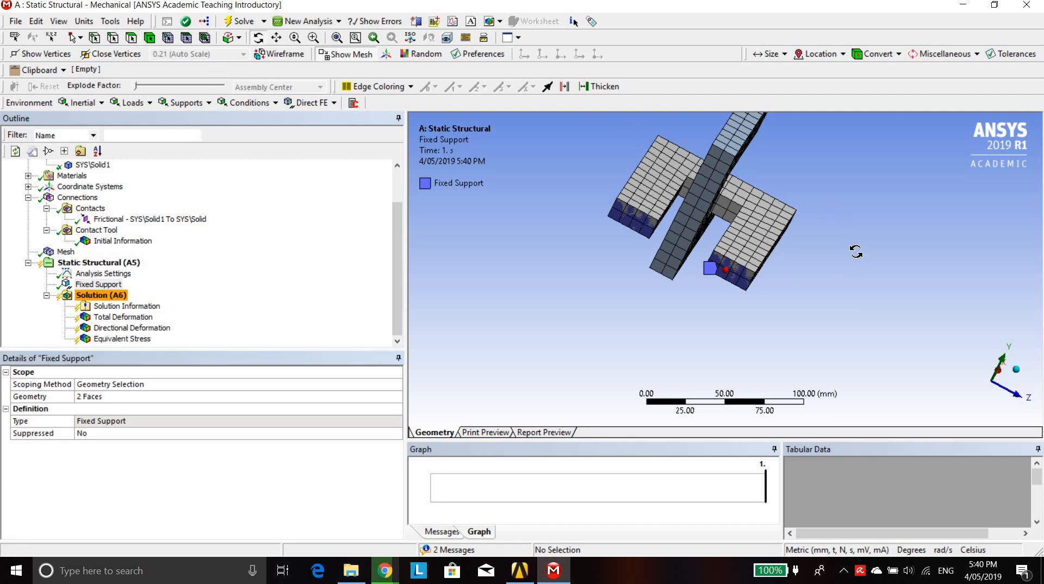
drag(856, 250, 977, 309)
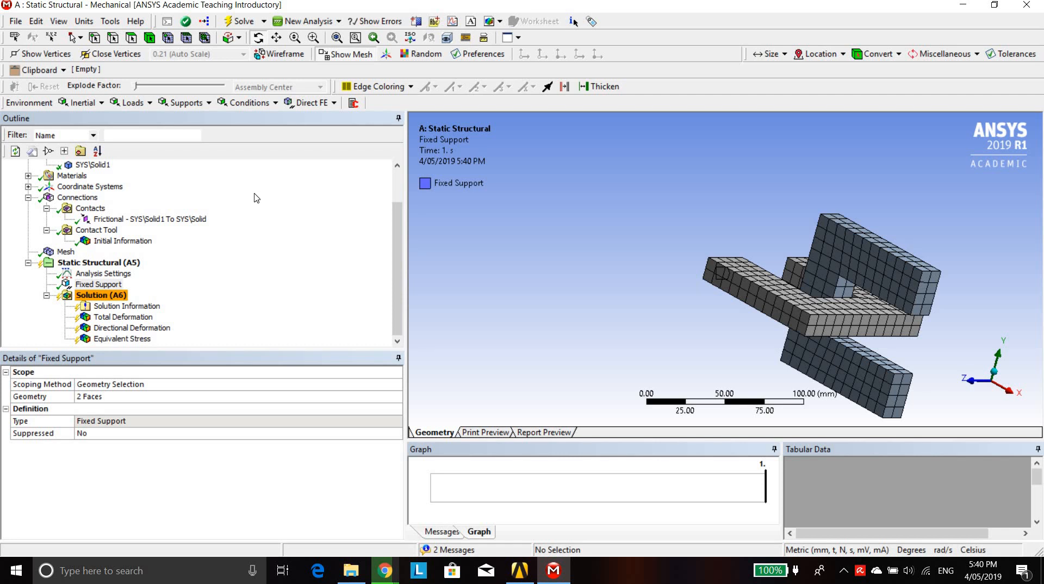
click(136, 105)
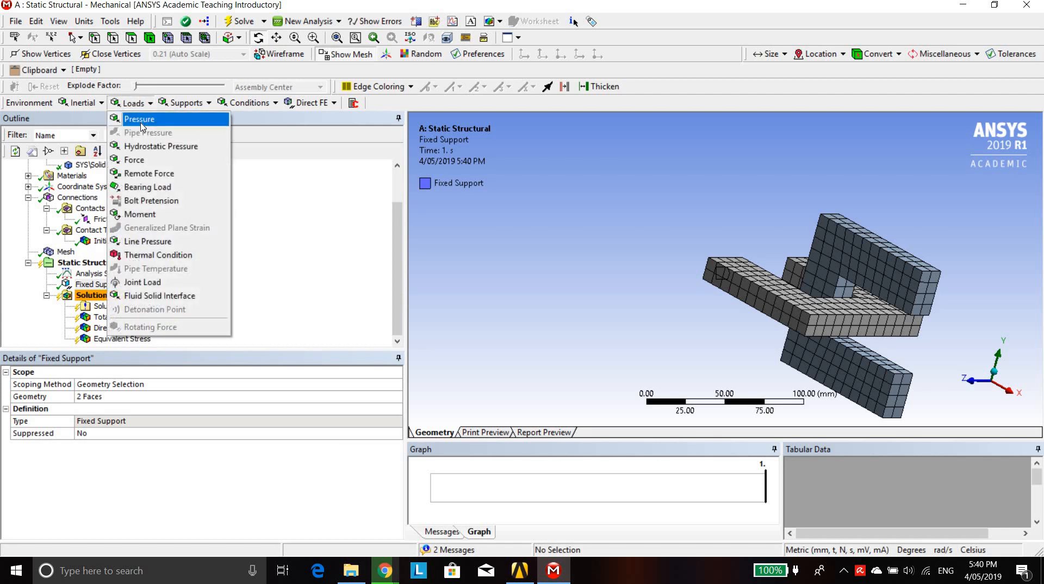
click(143, 161)
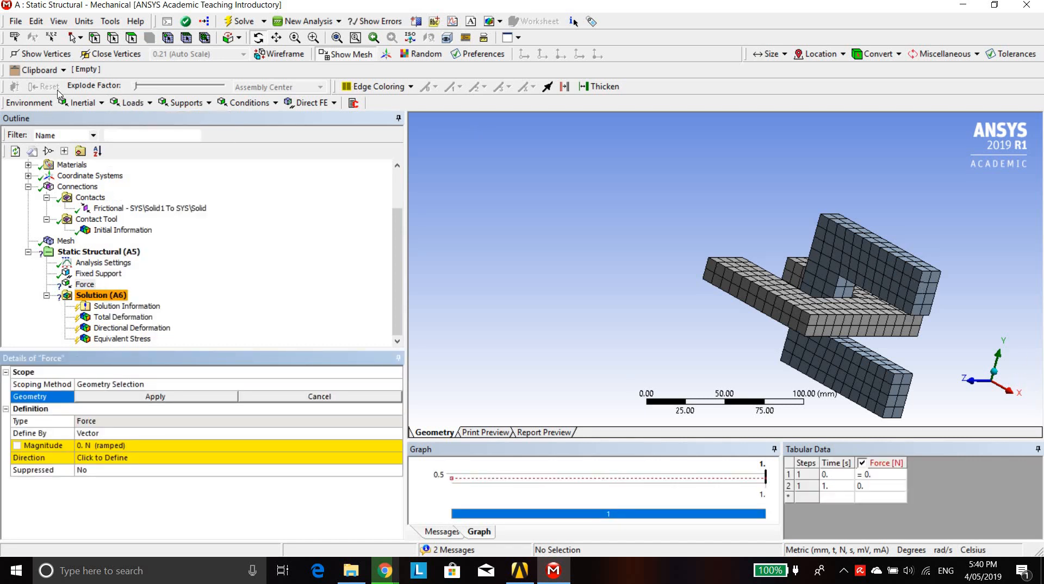
click(131, 39)
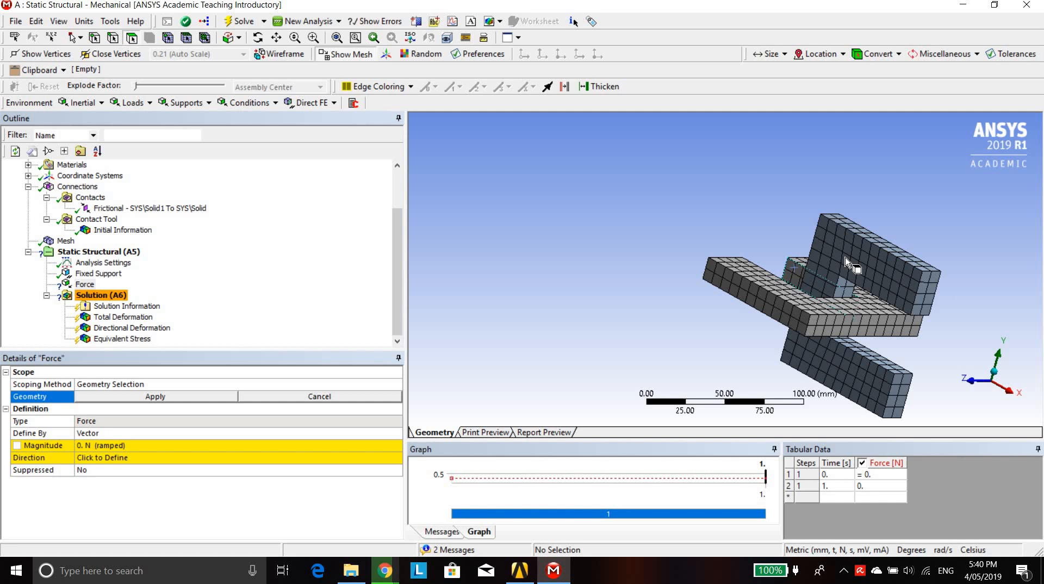
click(926, 294)
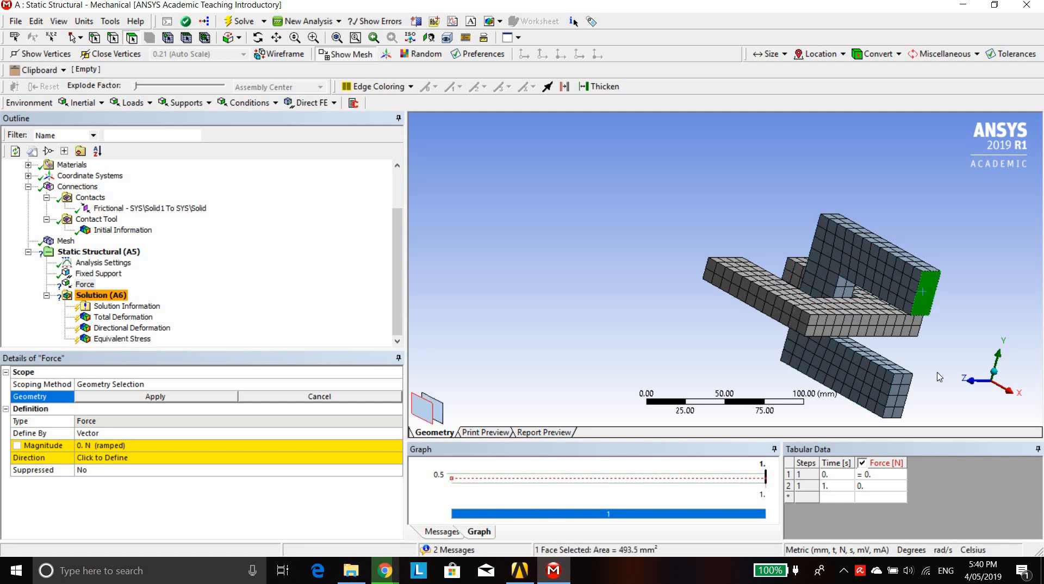
ctrl+click(899, 393)
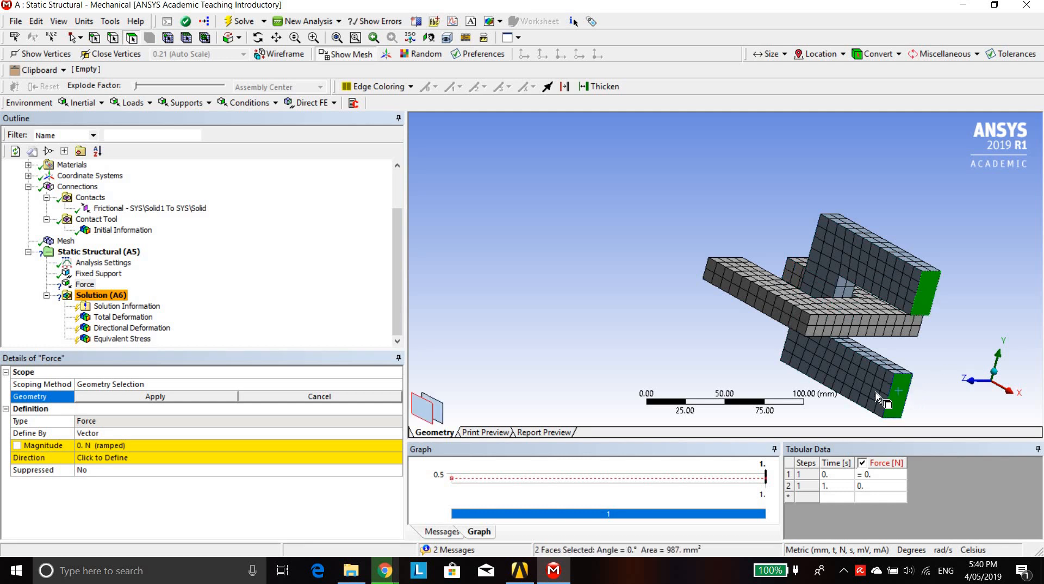
click(107, 399)
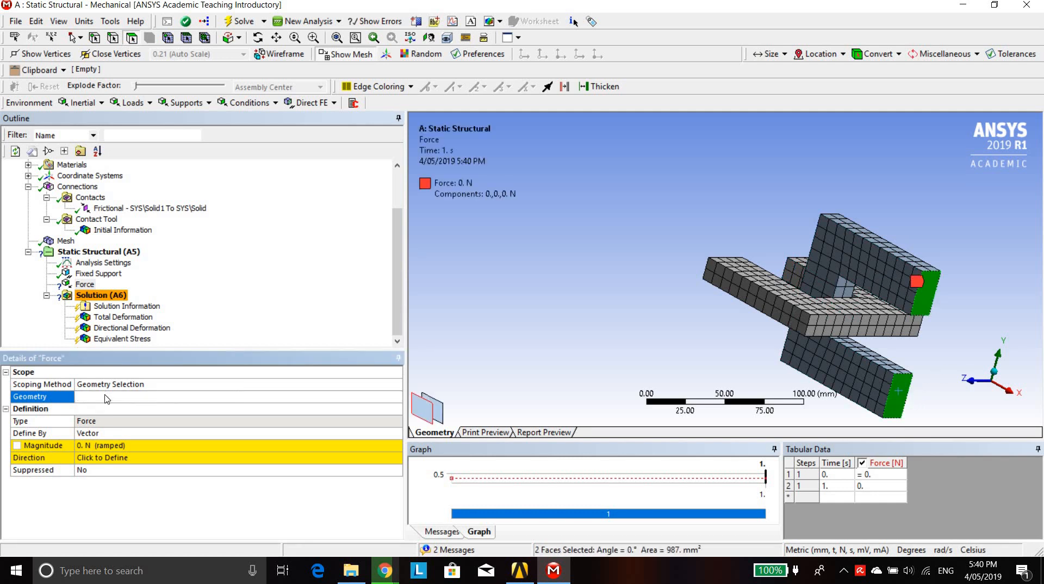
Define the Force by Components and set its X Component to 100 N
click(397, 434)
click(397, 434)
click(384, 445)
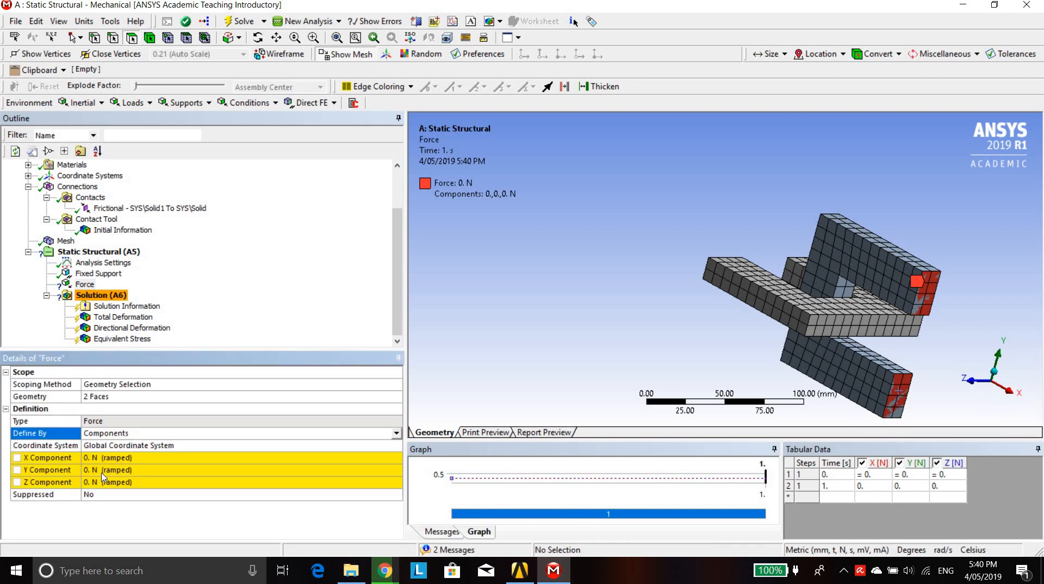
click(132, 457)
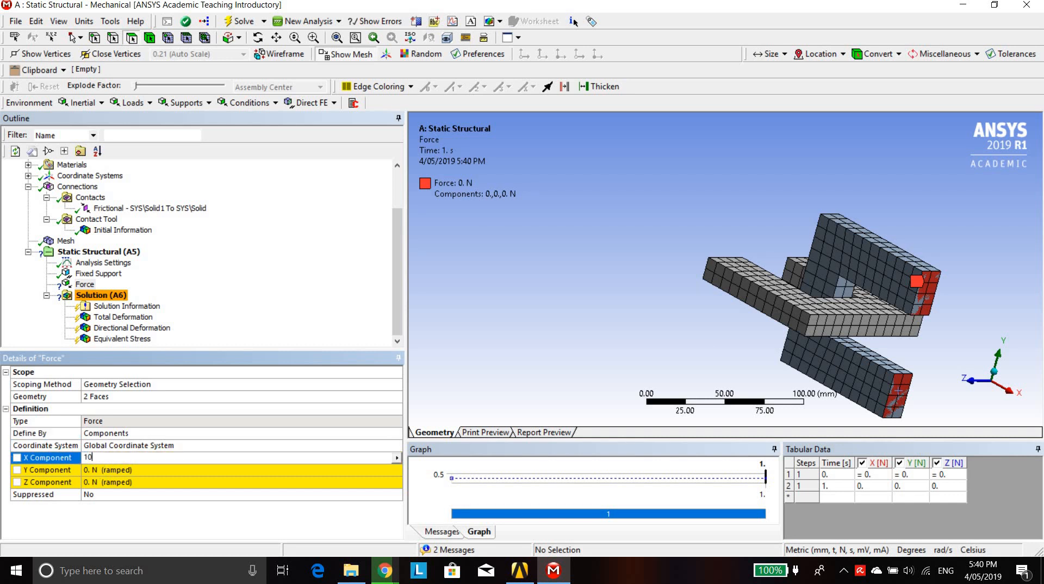
click(133, 521)
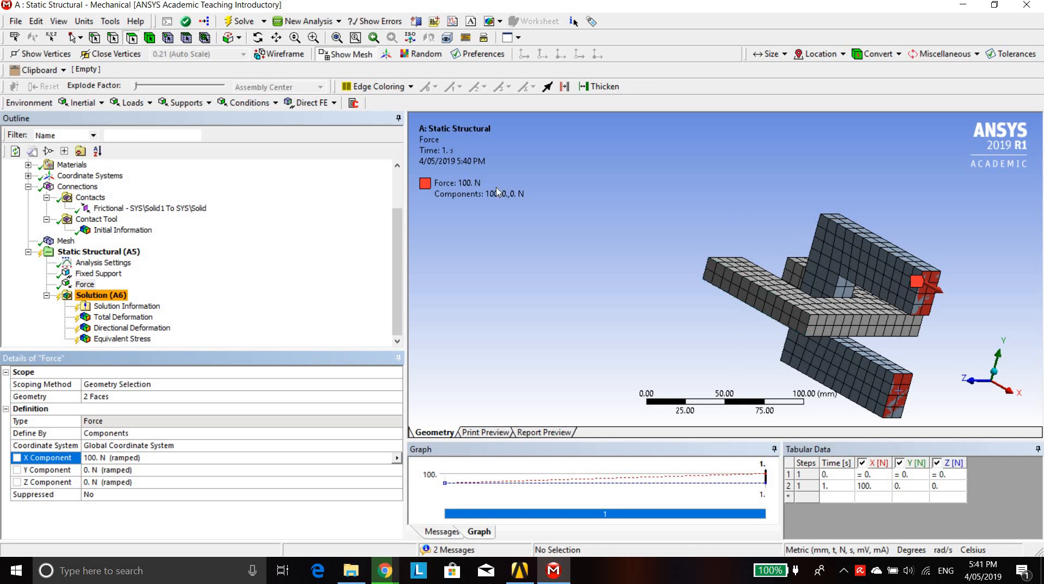
Add a Displacement support scoped to the upper corner vertex at the closed end of the dark vertical U-shaped body
click(178, 105)
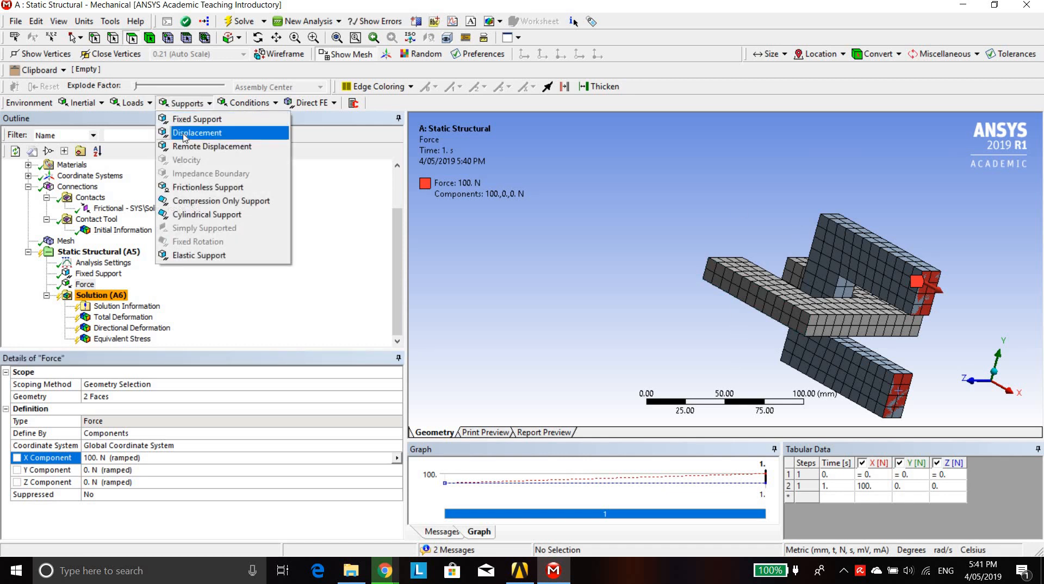
click(184, 132)
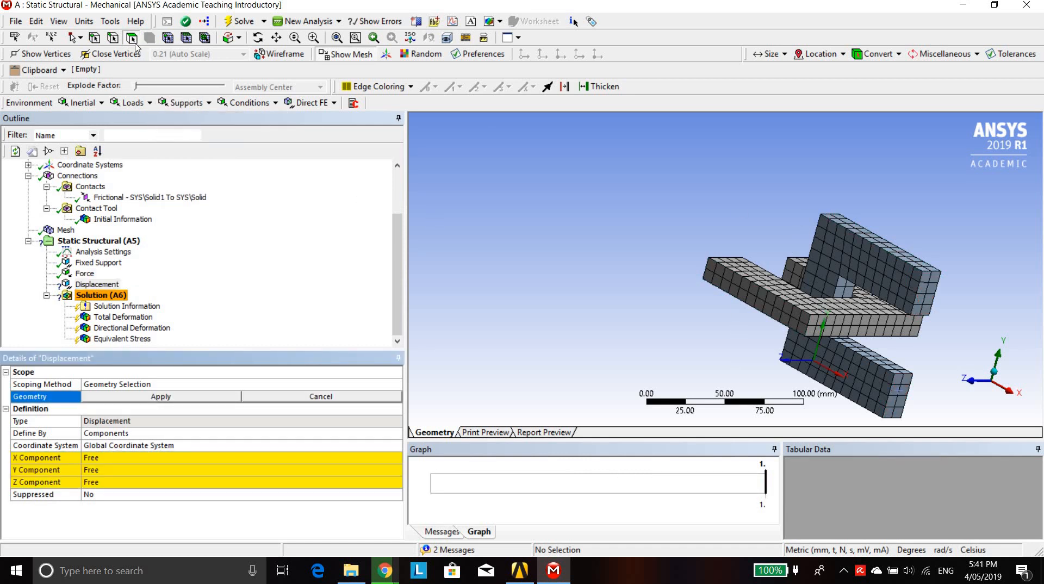
click(95, 39)
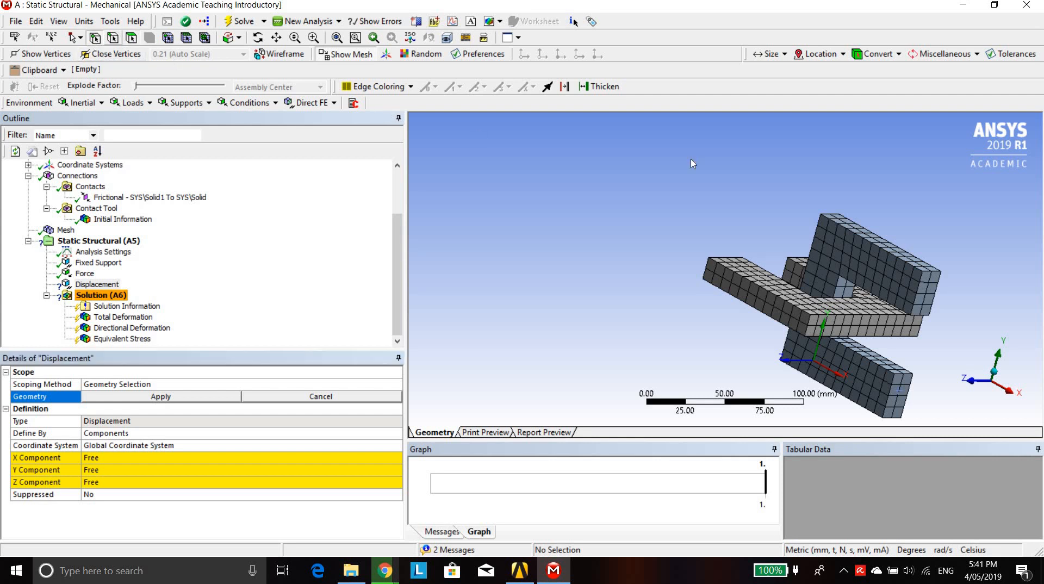
click(820, 215)
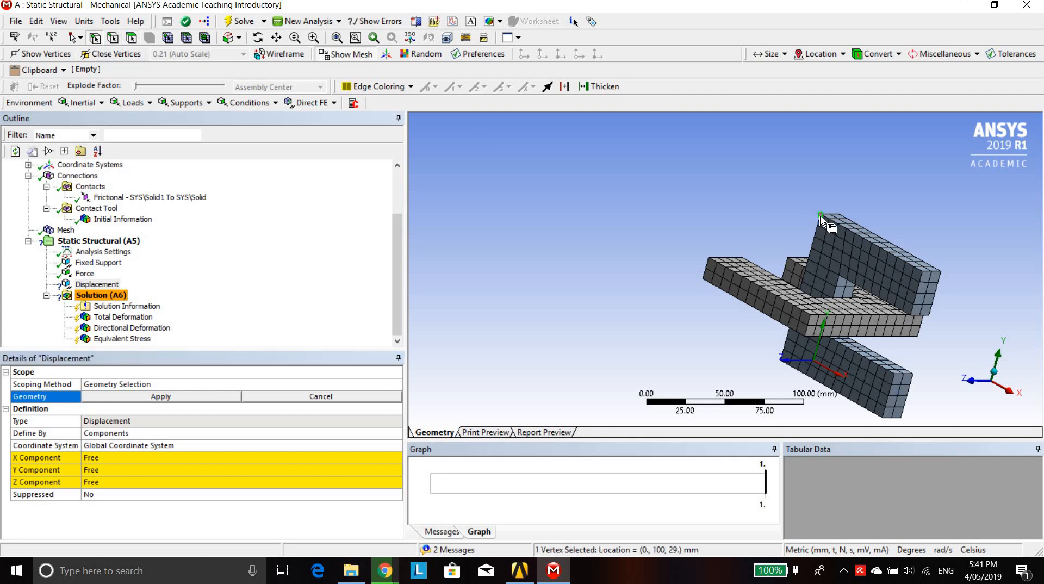
click(117, 397)
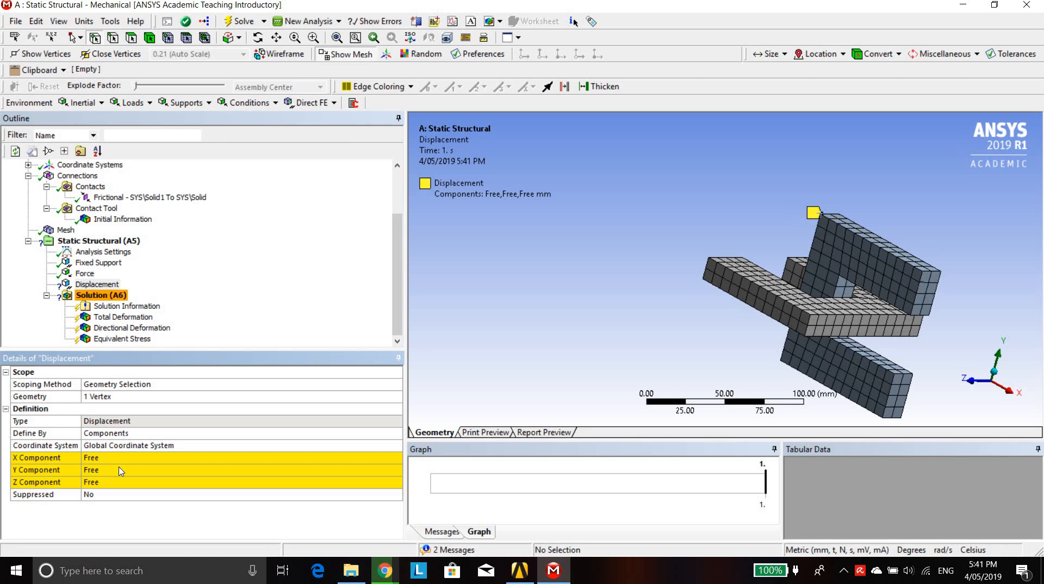
Set the Displacement's Y and Z Components to 0 mm, leaving the X Component Free
click(86, 458)
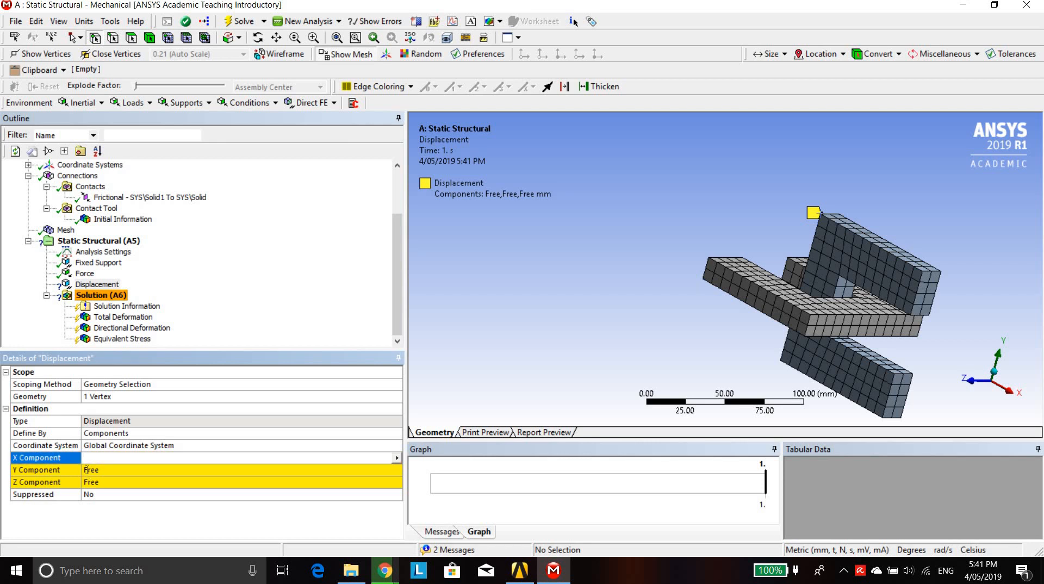
click(86, 470)
text(0)
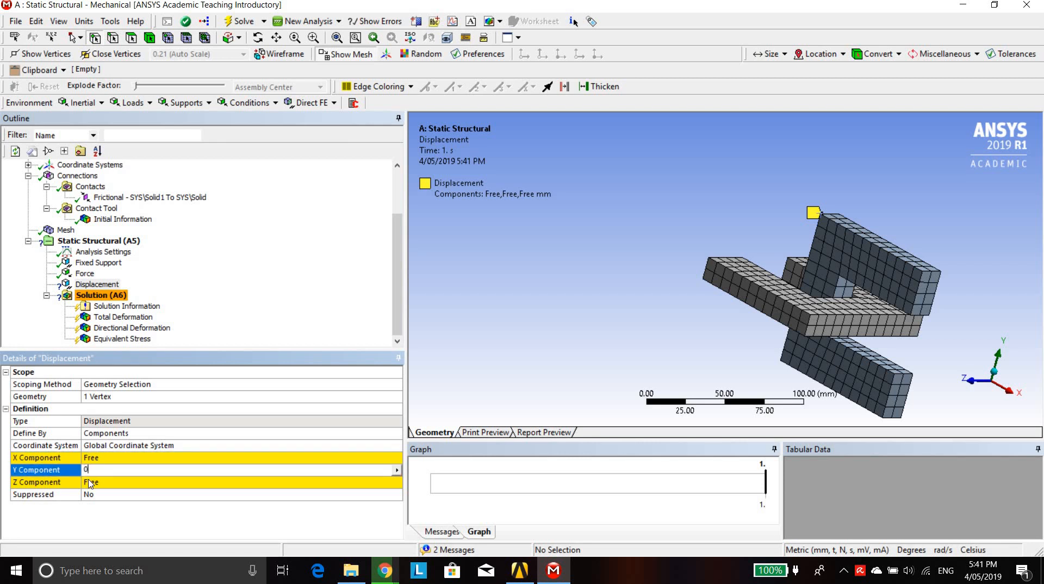
click(90, 483)
text(0)
key(Return)
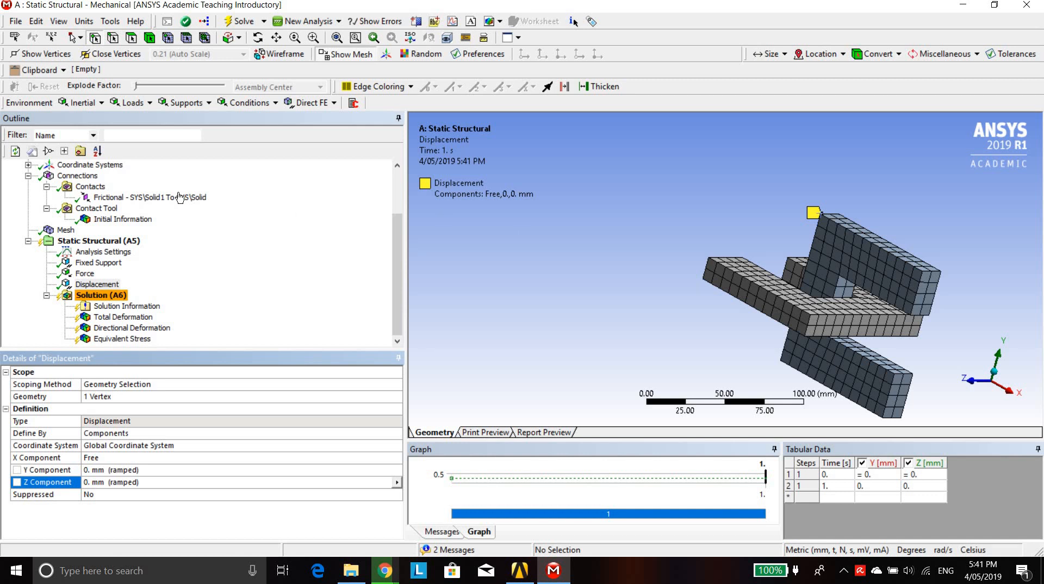
Solve the analysis, animate the Total Deformation result on the fitted model, and stop the playback
click(229, 22)
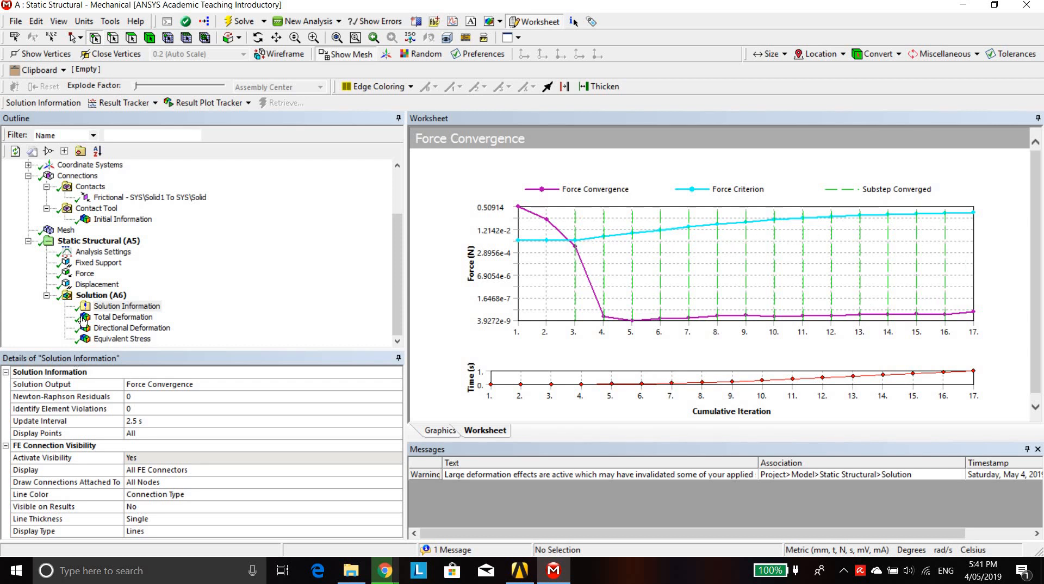
click(121, 317)
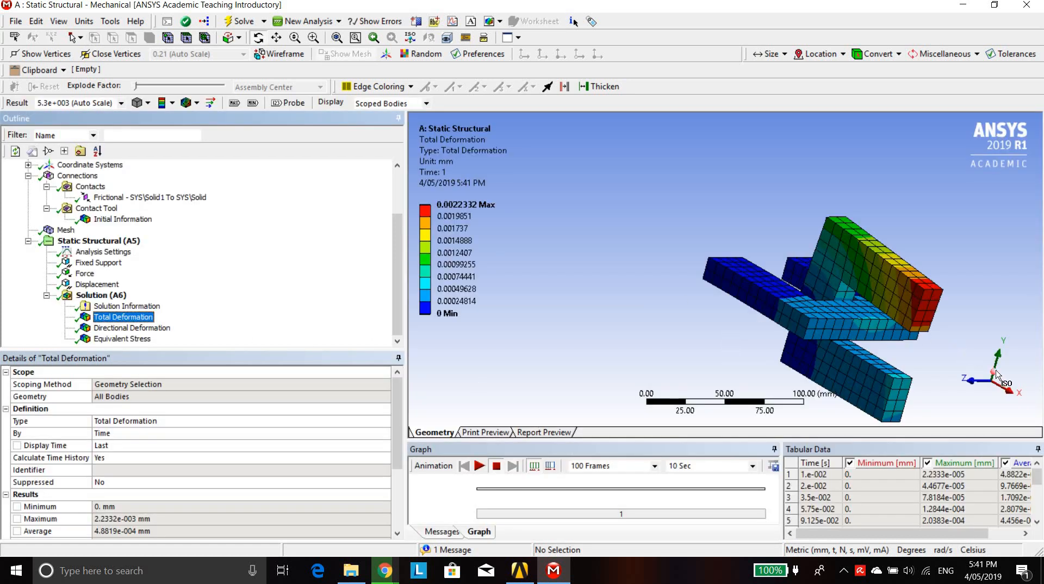
drag(1000, 378, 888, 393)
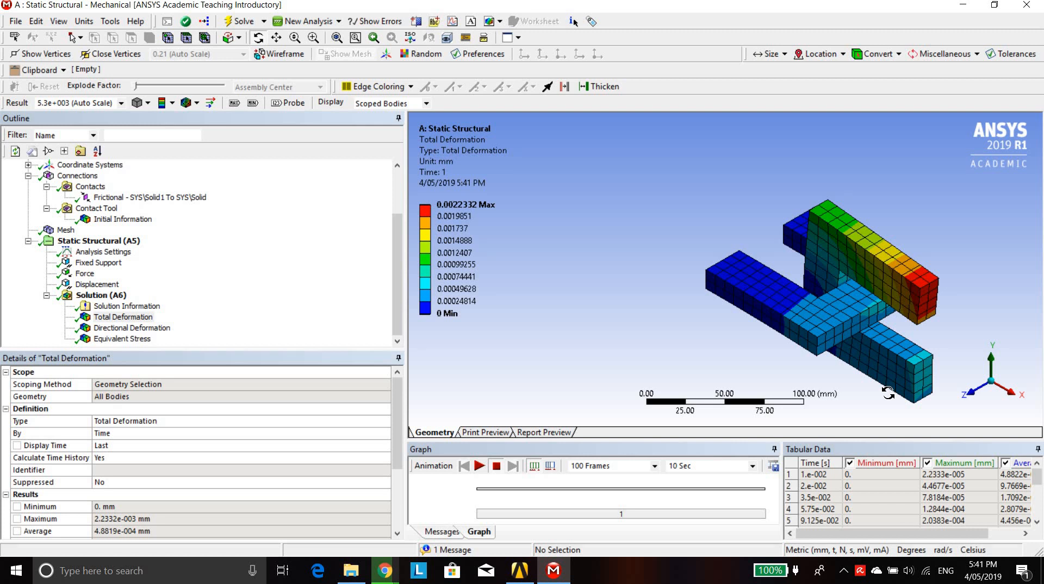
click(337, 37)
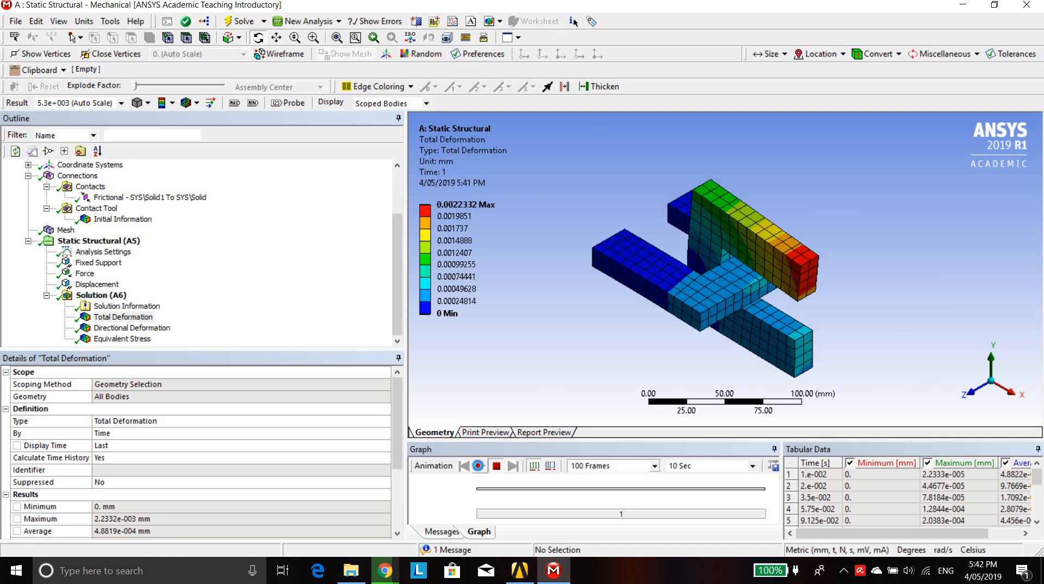
click(479, 467)
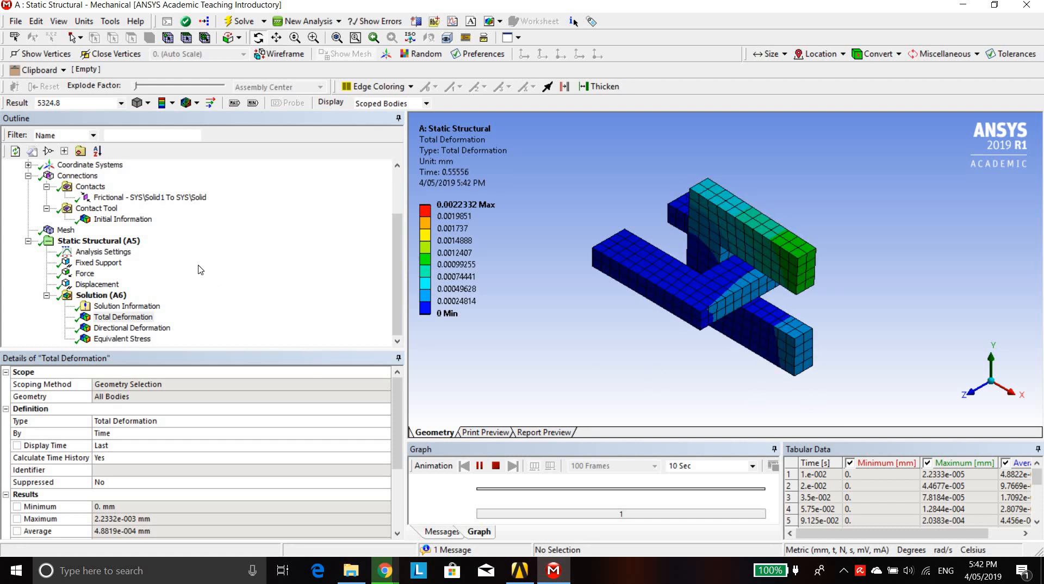
click(496, 466)
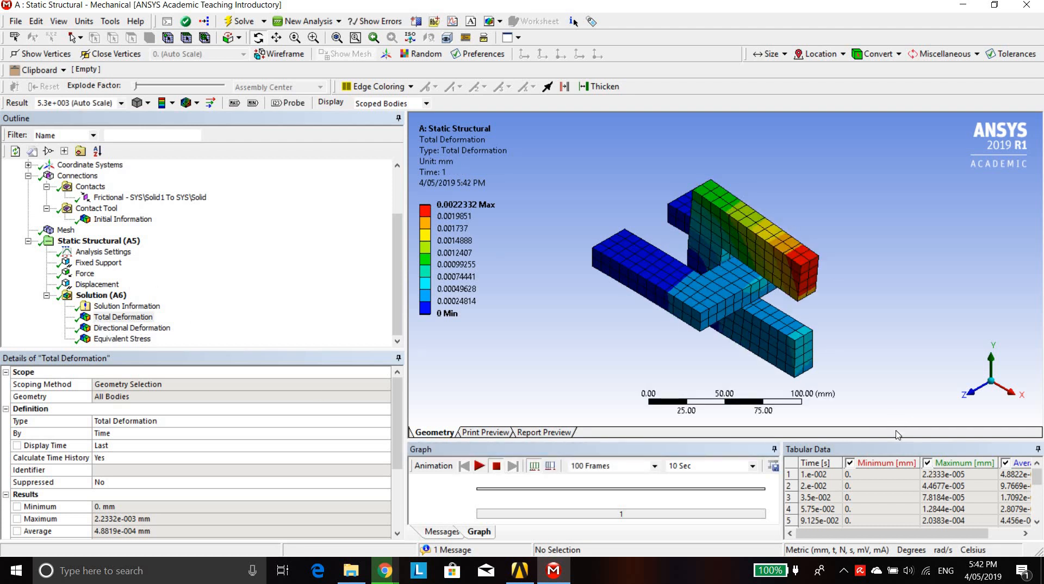
Enlarge the graph and tabular data area and review the Total Deformation values for all time points
drag(893, 441, 887, 391)
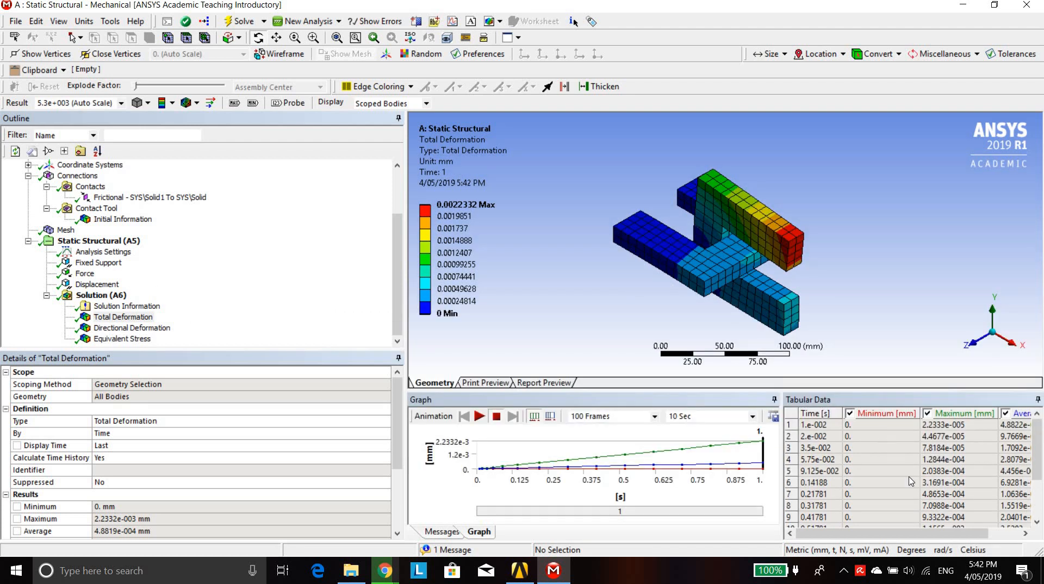
scroll(923, 493, down, 2)
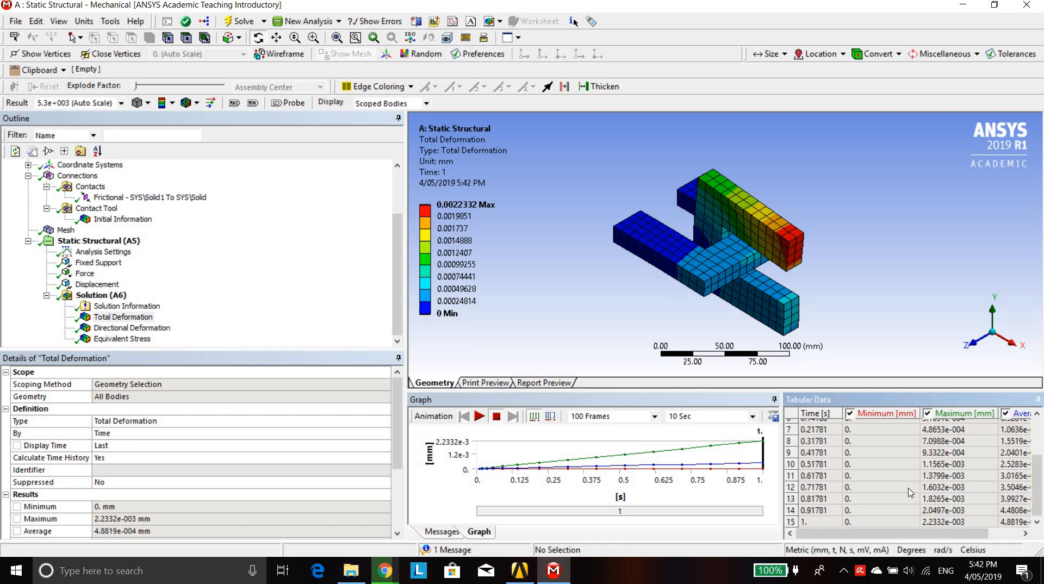
scroll(911, 492, up, 2)
scroll(911, 492, down, 2)
scroll(876, 499, up, 2)
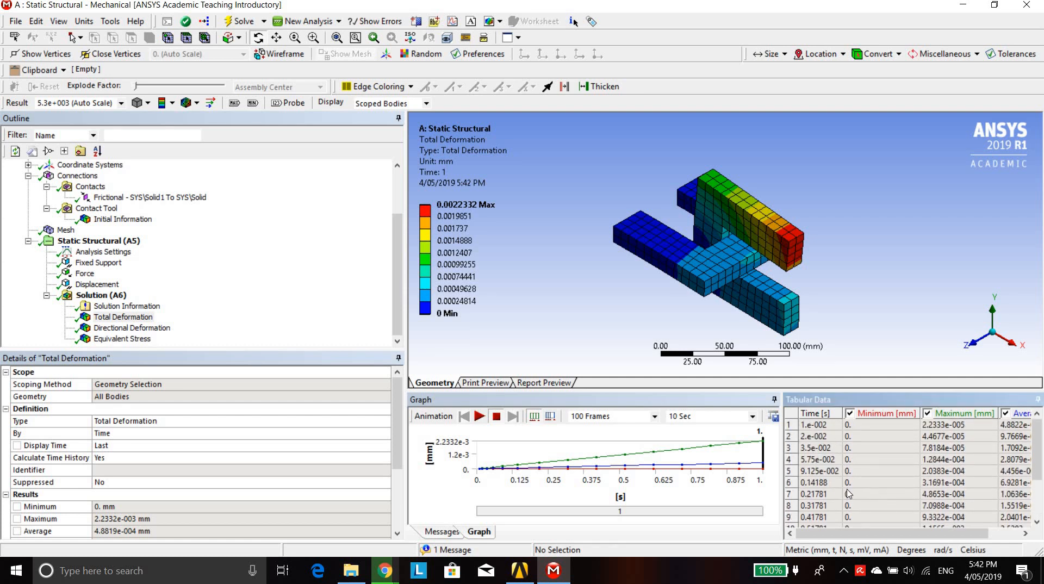
Retrieve the Total Deformation result for the 9.125e-002 s time point from the tabular data
right_click(814, 477)
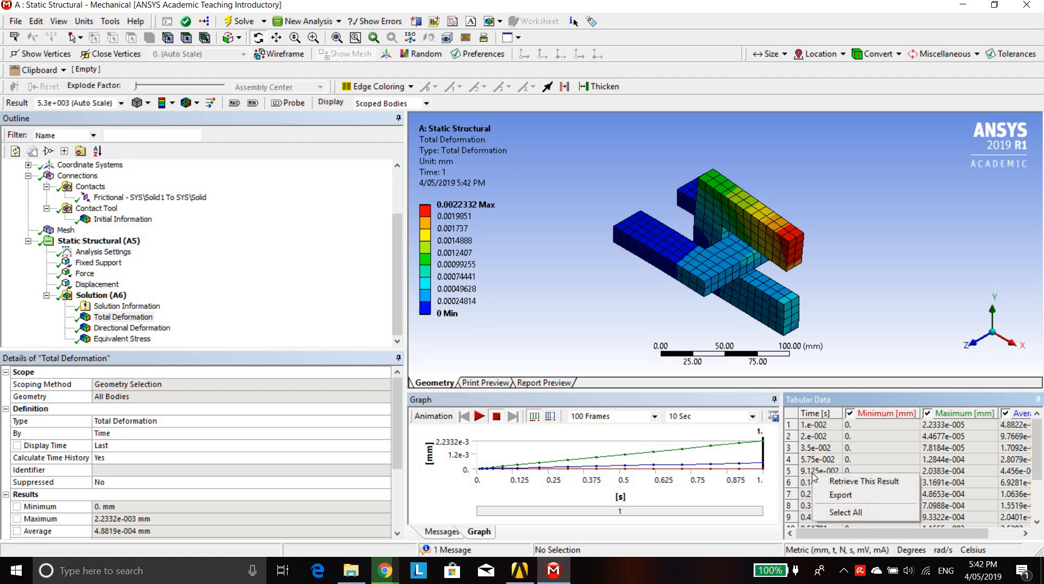
click(805, 472)
right_click(810, 475)
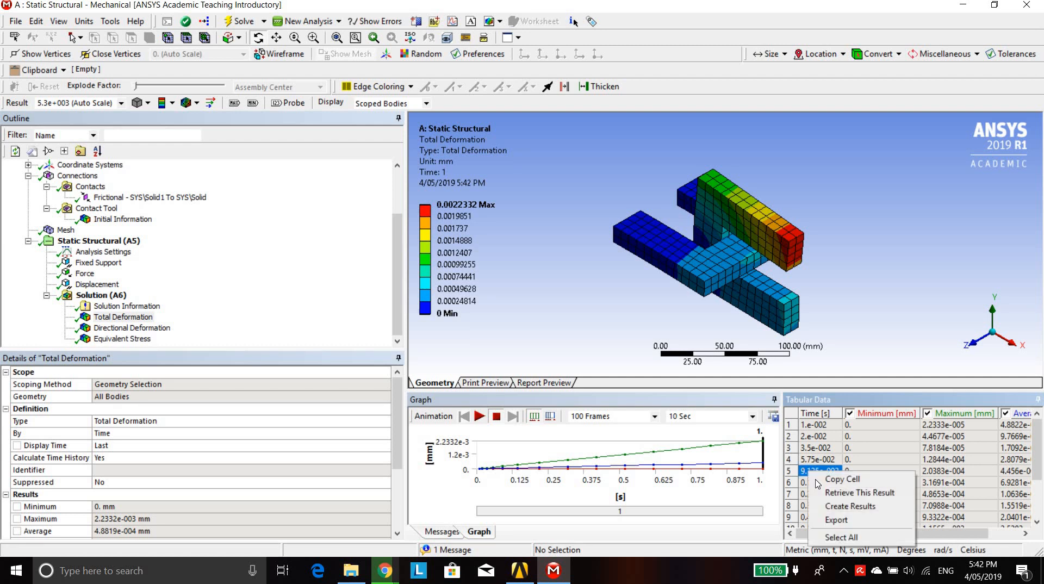
click(826, 494)
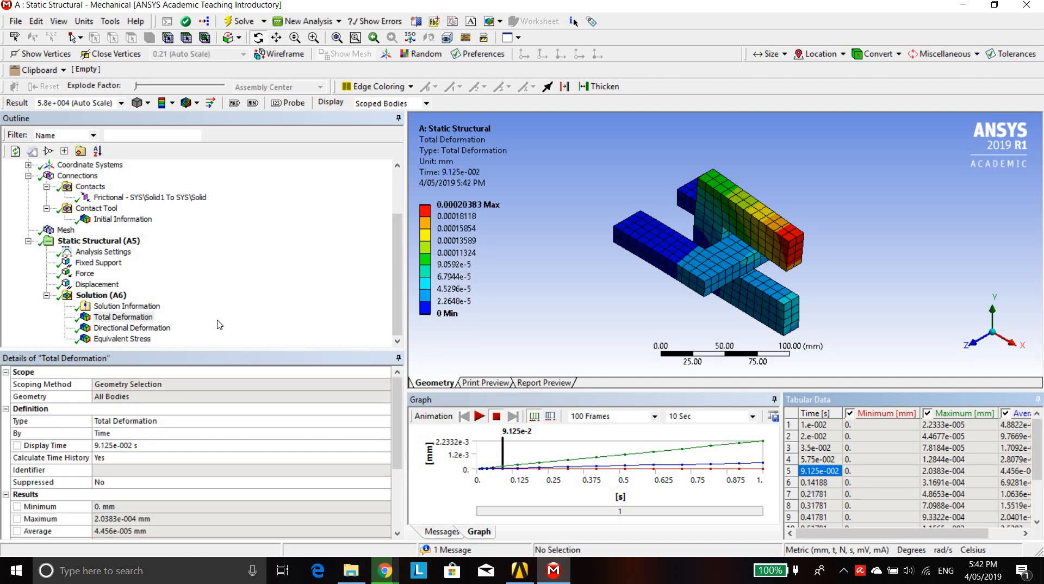
Retrieve the Total Deformation result for the final time point, 1 s, from the tabular data
scroll(841, 494, down, 2)
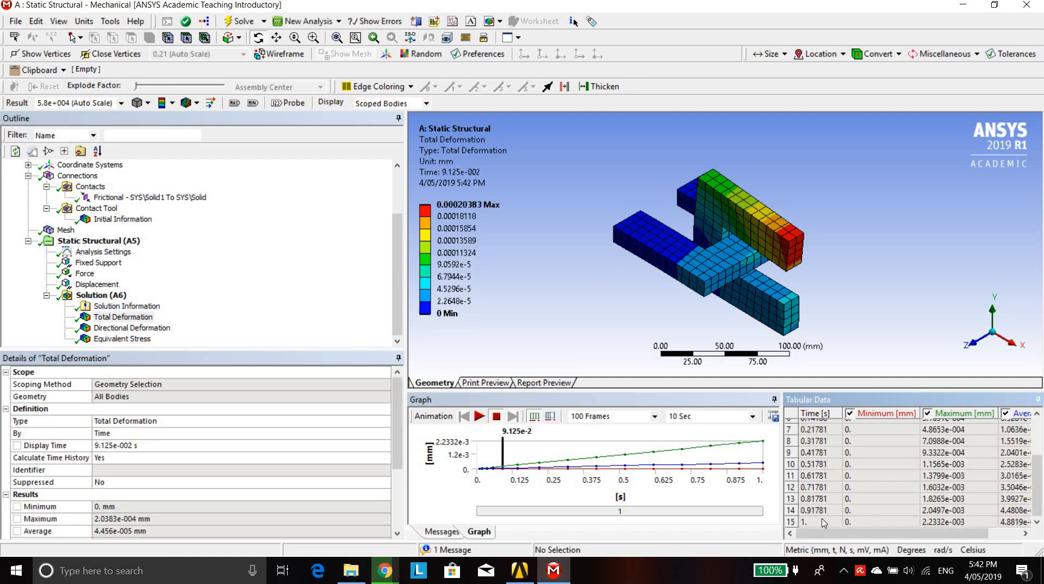
right_click(824, 522)
click(815, 524)
right_click(814, 524)
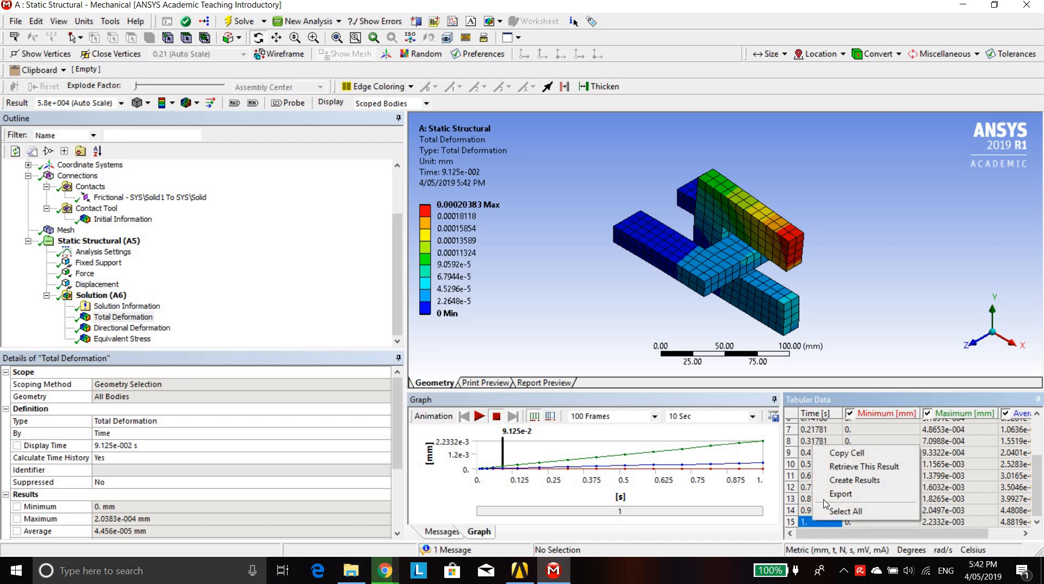
click(831, 469)
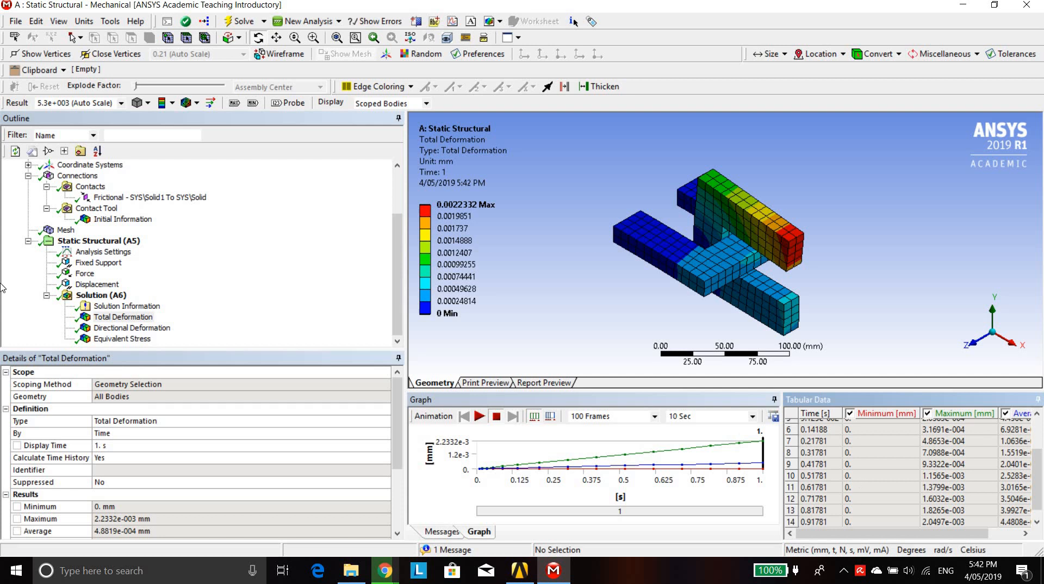
Display the Directional Deformation result along the X axis
click(111, 329)
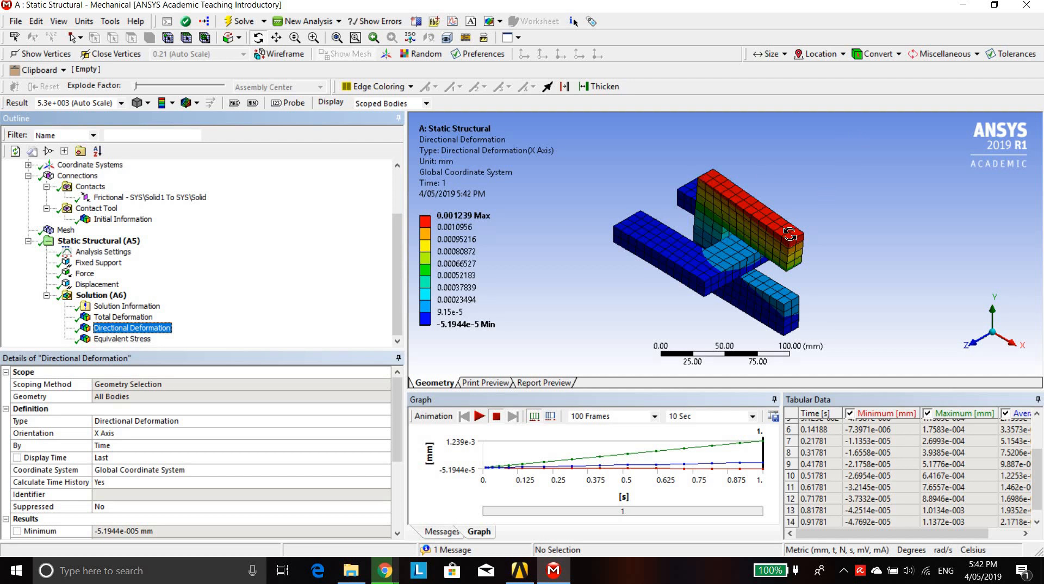
Display the Equivalent Stress result and hide the SYS\Solid1 body
click(123, 339)
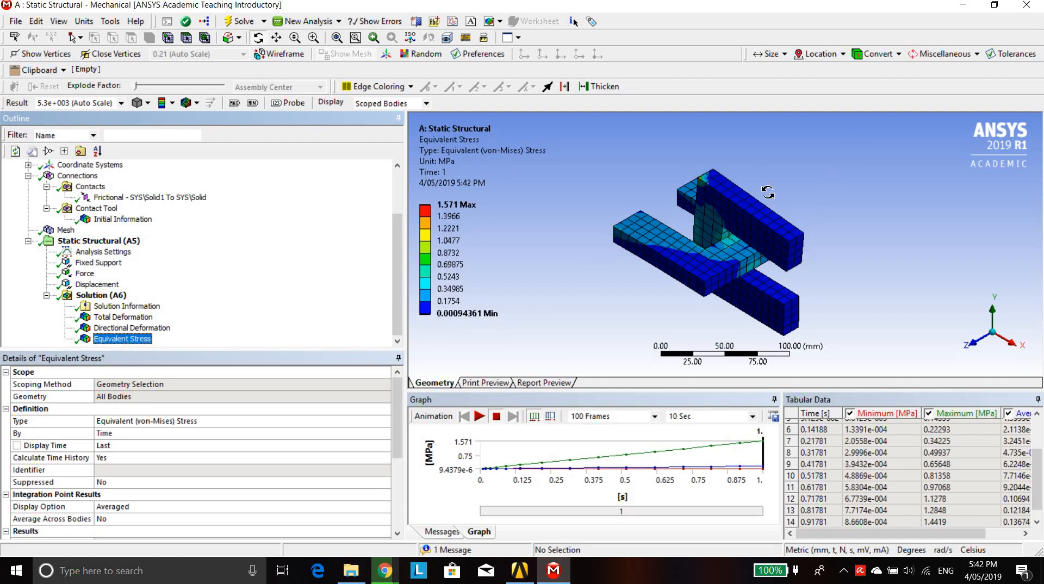
scroll(87, 199, up, 2)
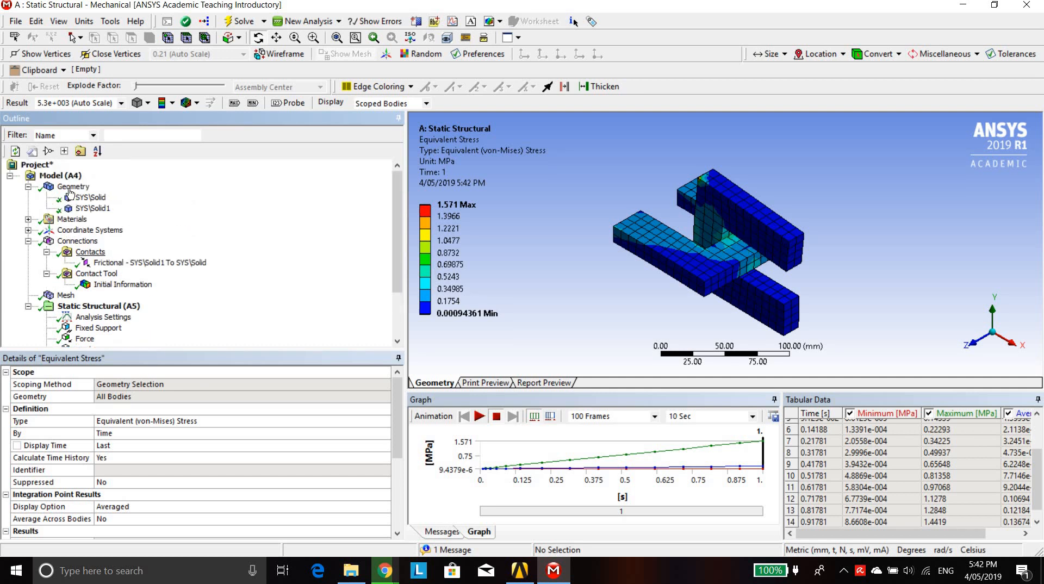
click(89, 209)
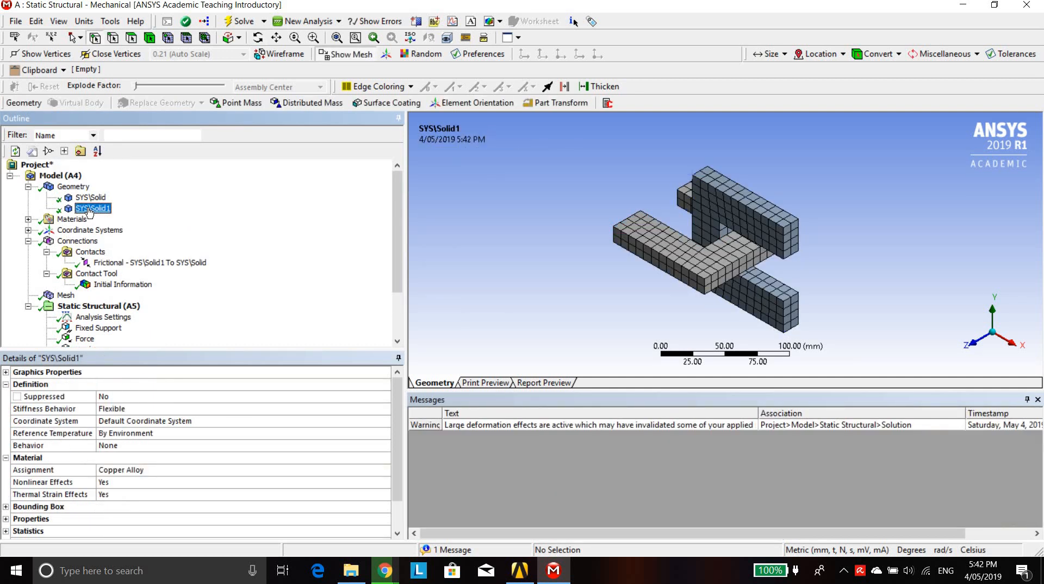
right_click(90, 210)
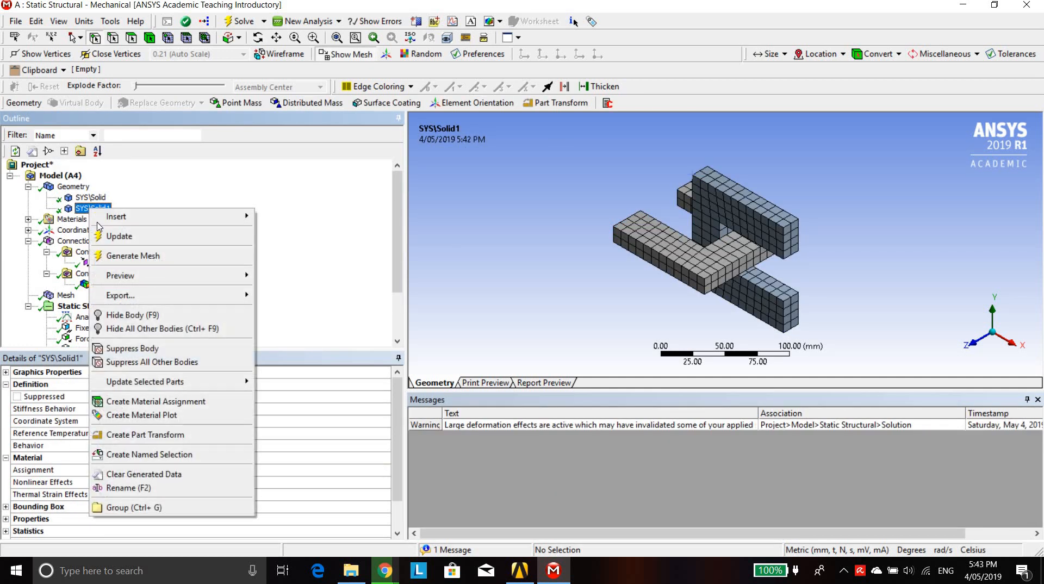
click(132, 315)
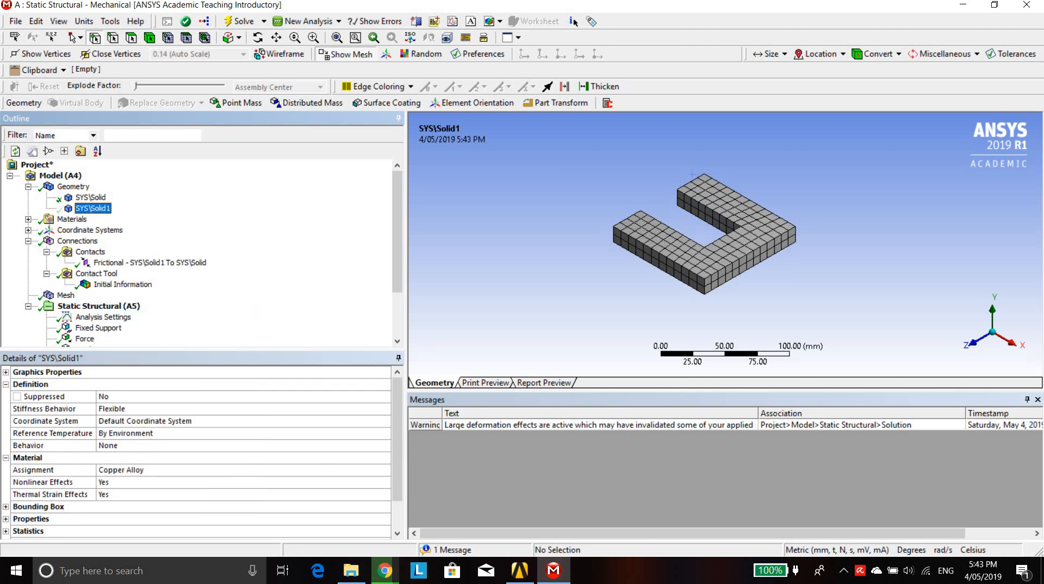
Examine the Equivalent Stress contours on the SYS\Solid body around the inner face of its U-shaped opening
click(258, 38)
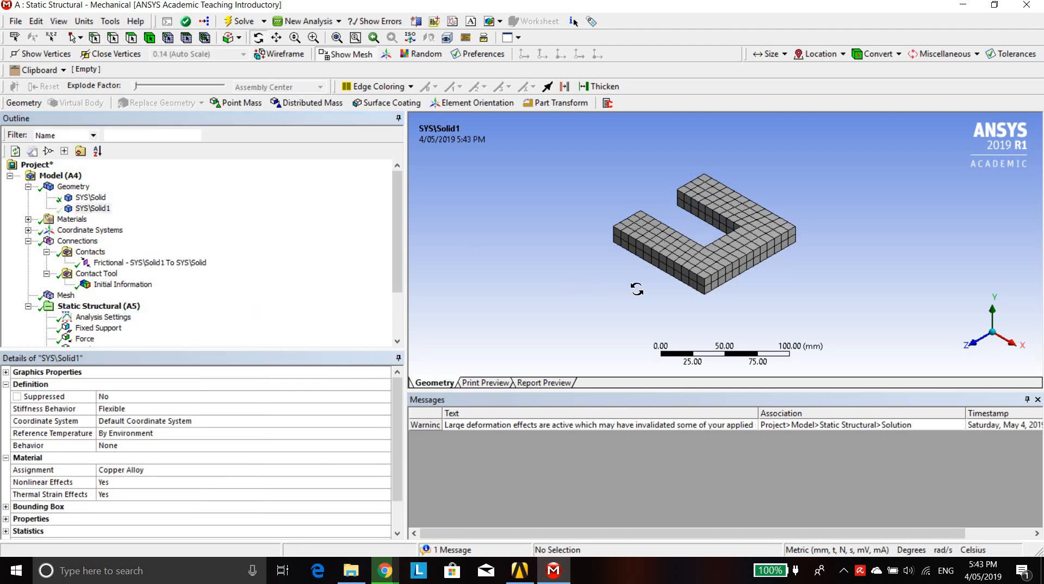
drag(637, 289, 814, 310)
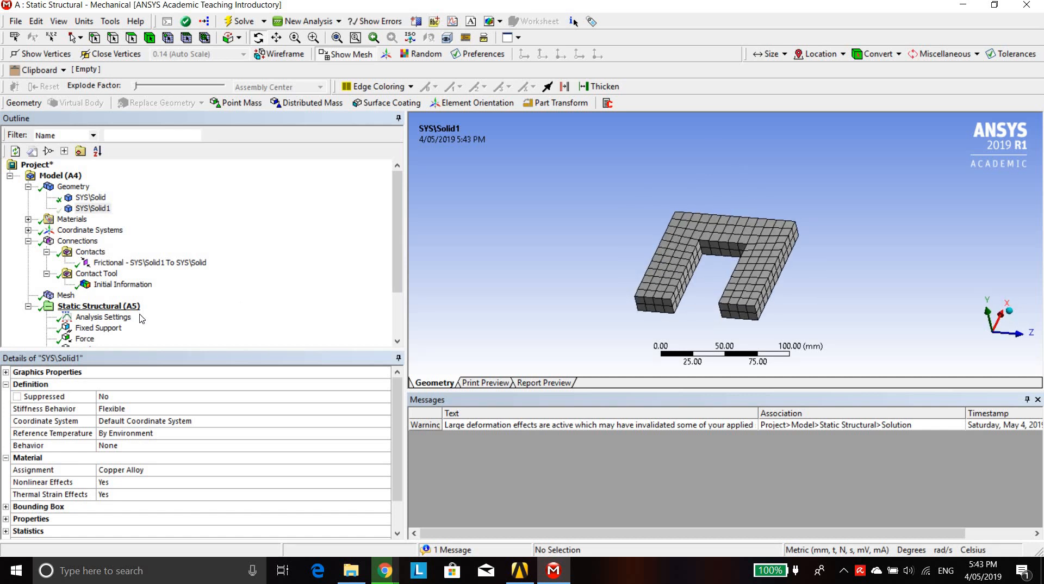
scroll(141, 318, down, 2)
click(122, 338)
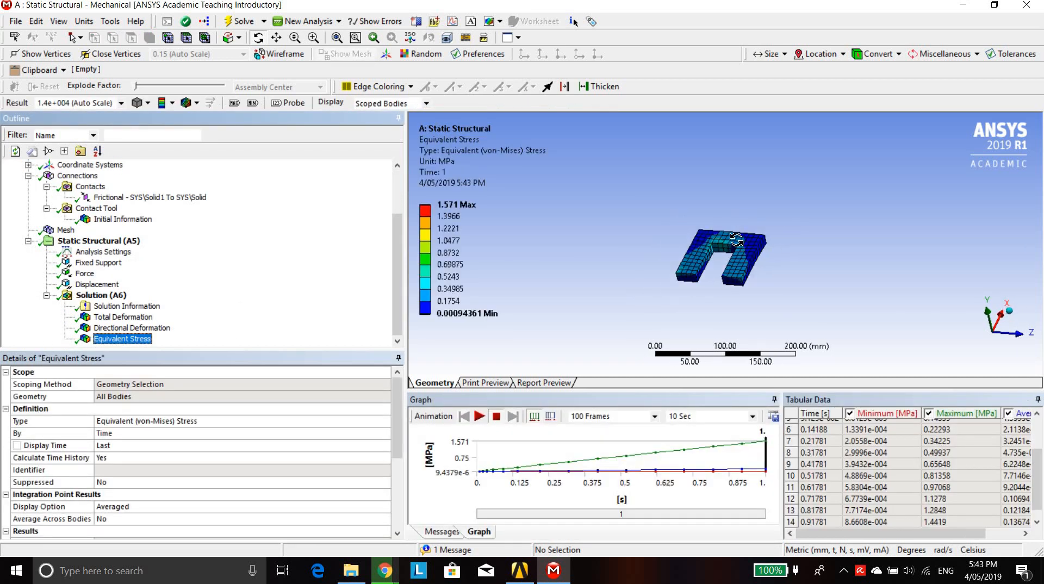
scroll(736, 239, up, 5)
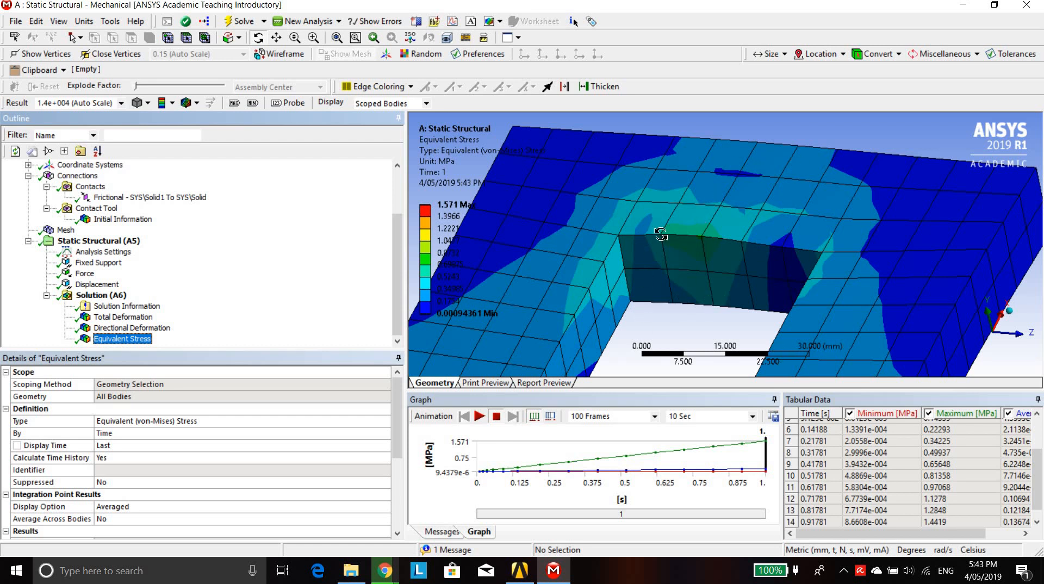
scroll(703, 268, down, 4)
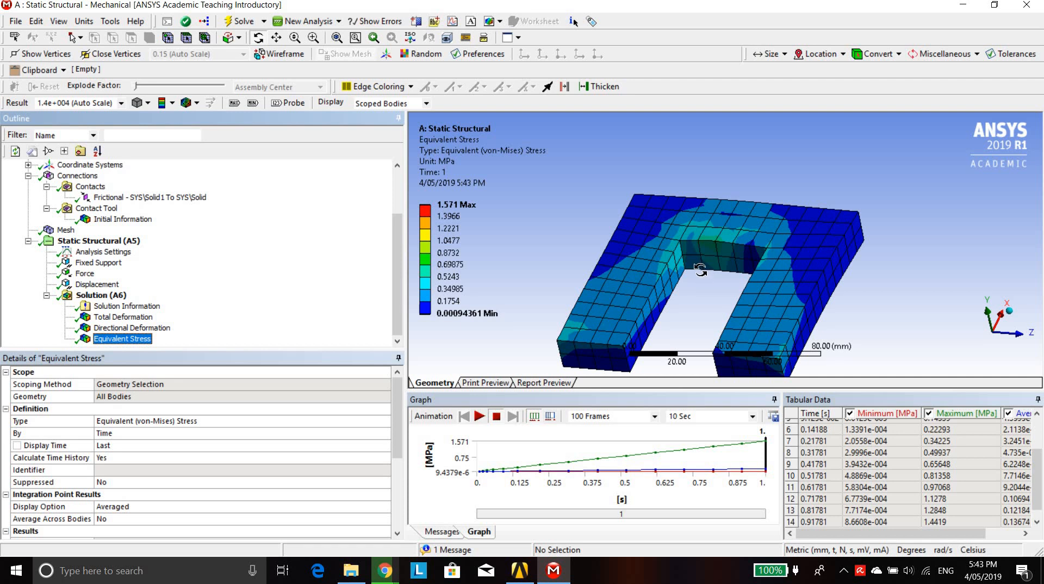
scroll(709, 229, up, 2)
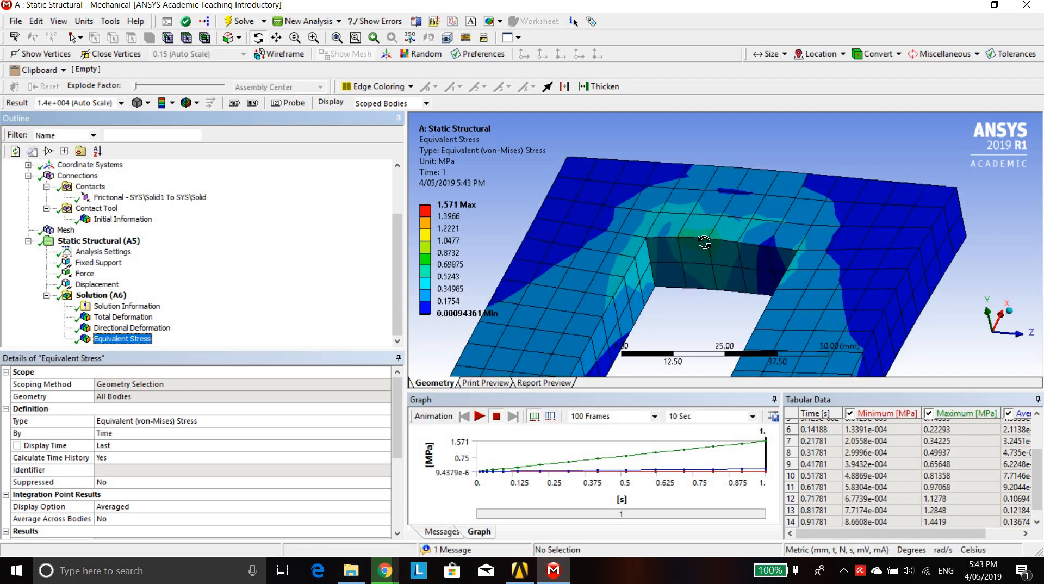
Make the hidden SYS\Solid1 body visible again and bring both interlocking bodies fully into view
scroll(163, 257, up, 2)
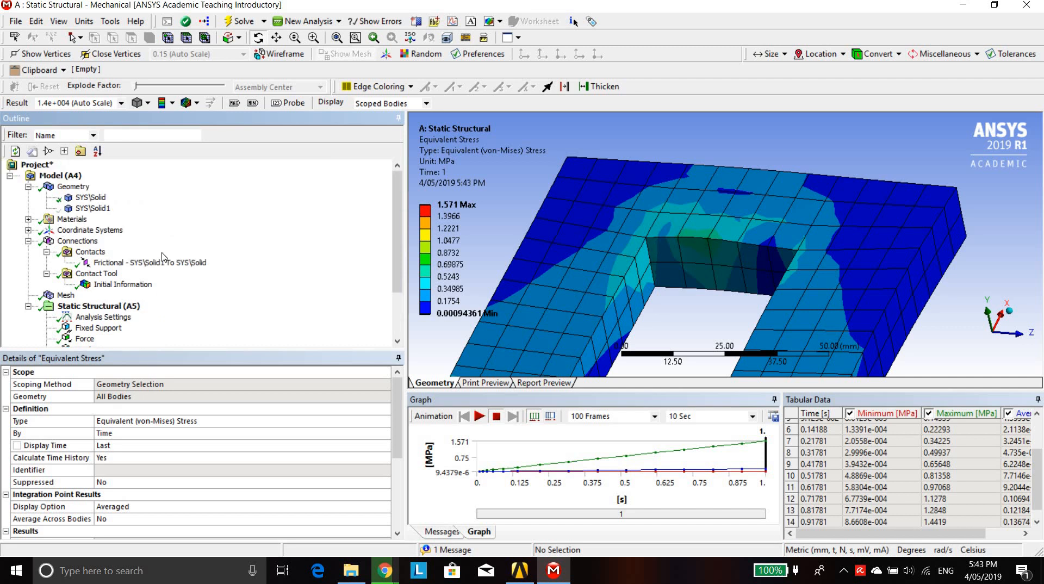
click(99, 209)
right_click(99, 208)
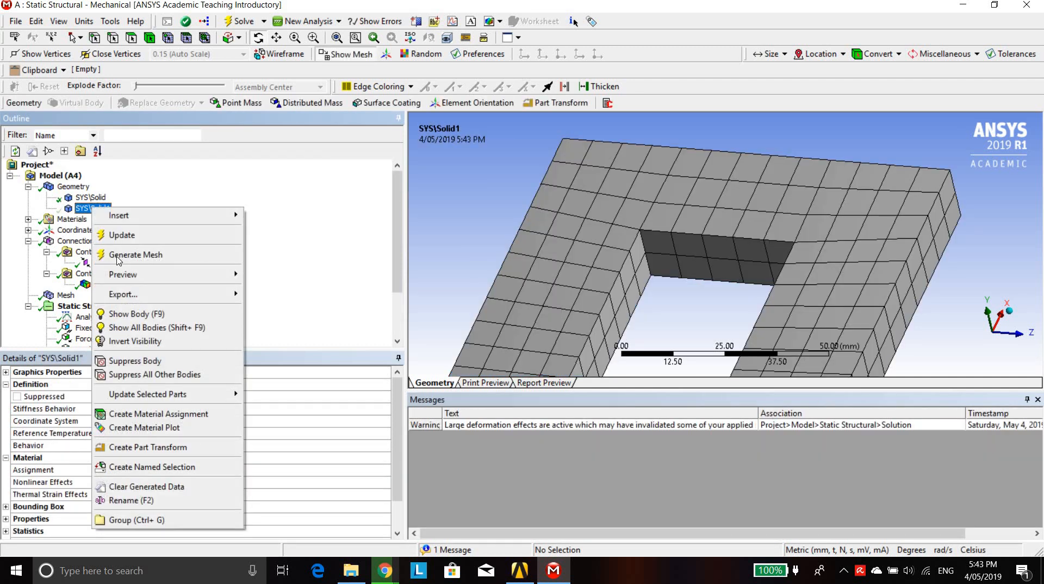
click(136, 314)
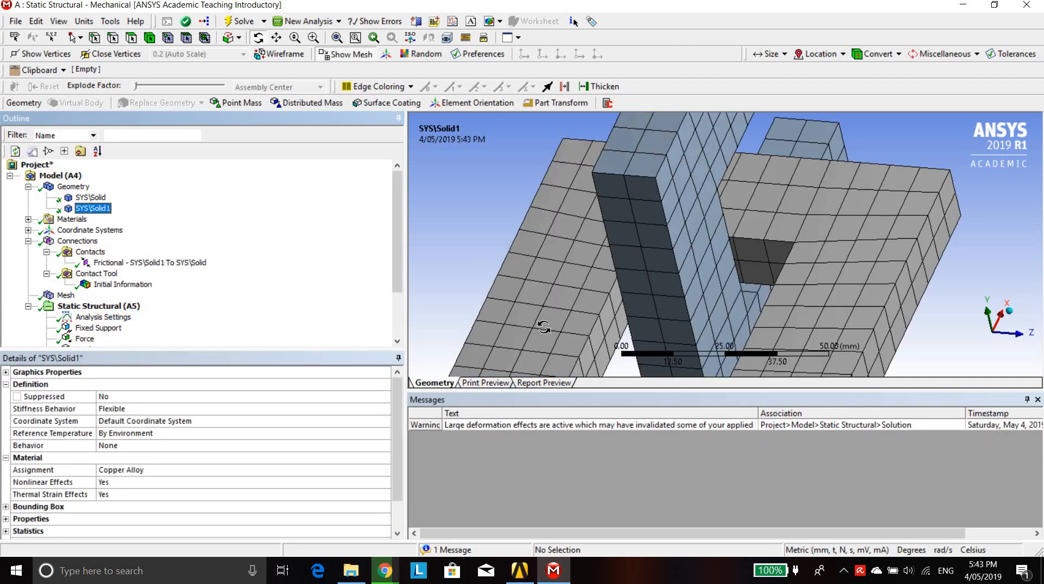
drag(450, 243, 451, 242)
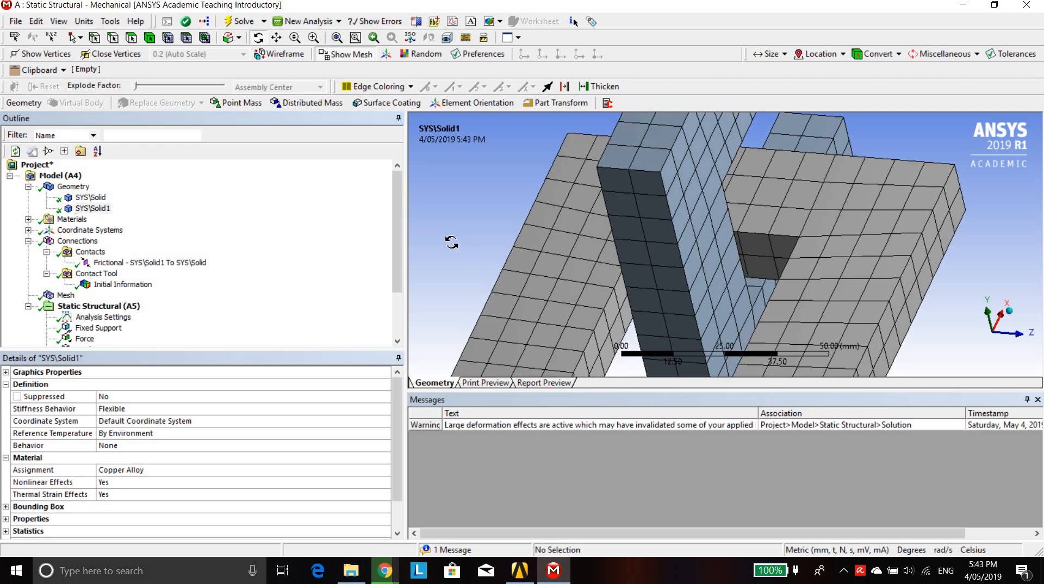
scroll(452, 242, down, 5)
drag(562, 282, 535, 240)
Insert a Contact Tool under Solution (A6) and open its Status result
scroll(161, 299, down, 2)
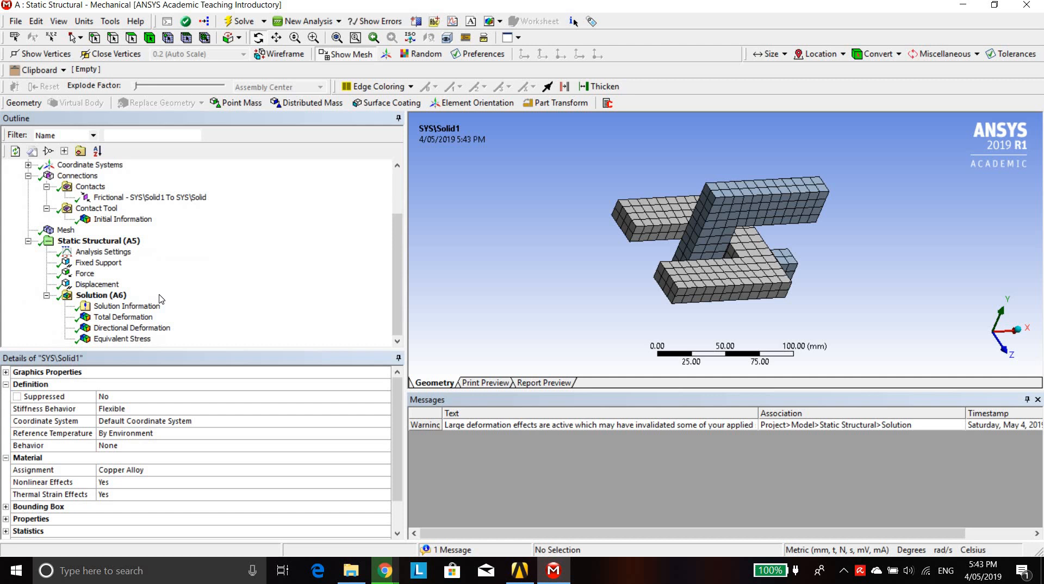
right_click(113, 296)
mouse_move(198, 314)
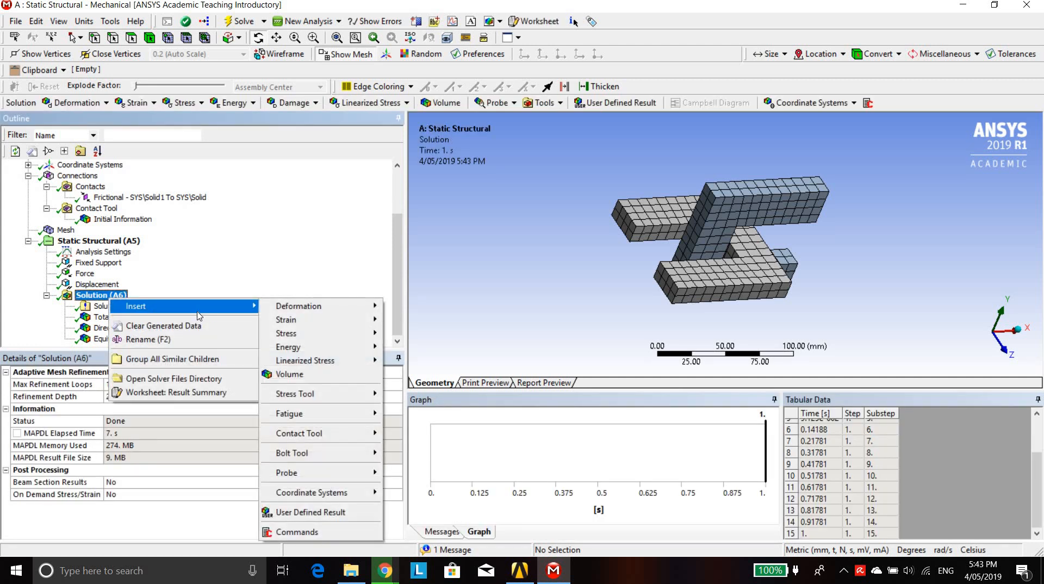
mouse_move(356, 438)
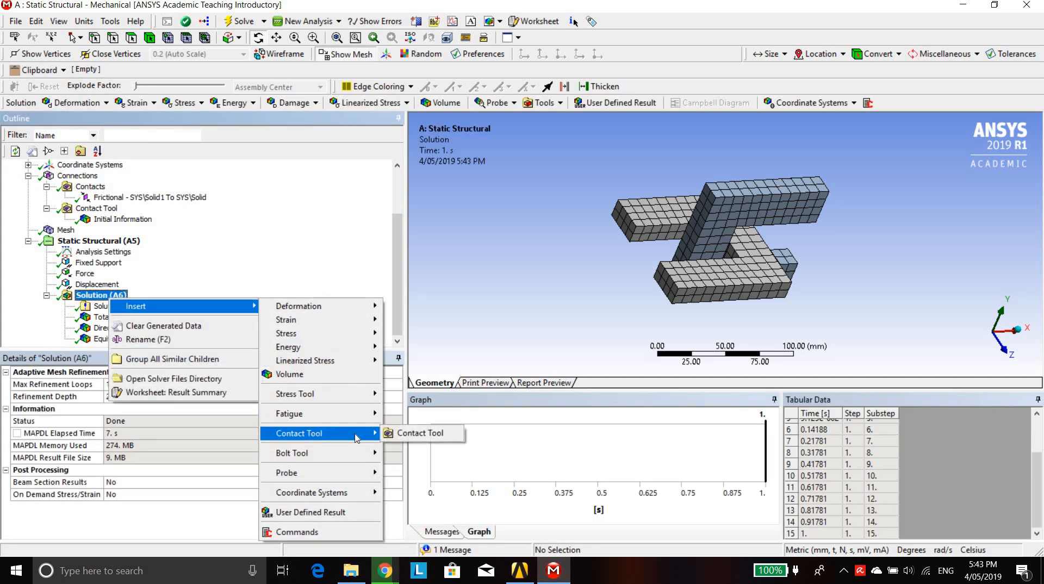
click(419, 434)
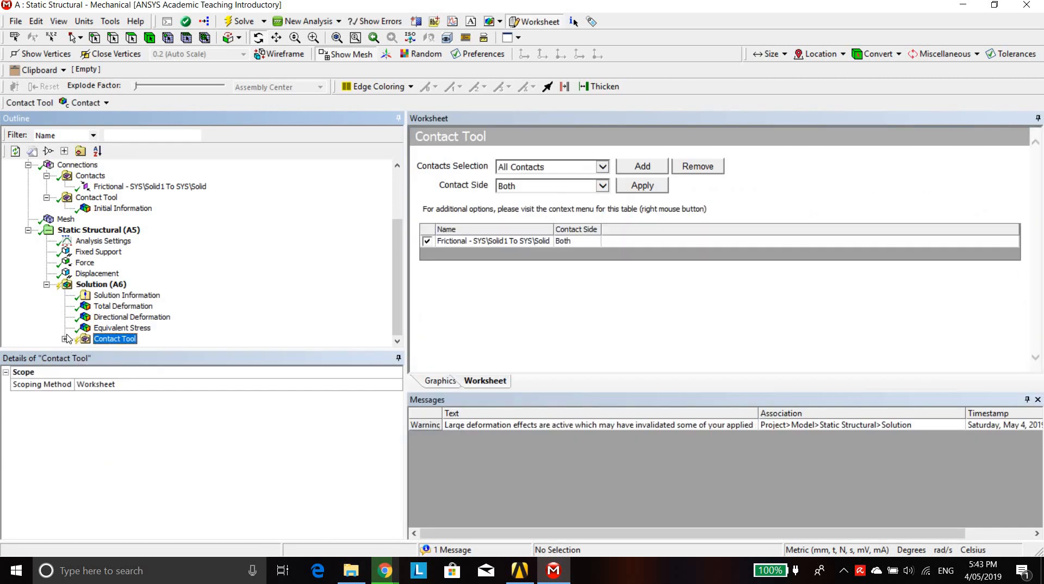
click(64, 339)
click(123, 338)
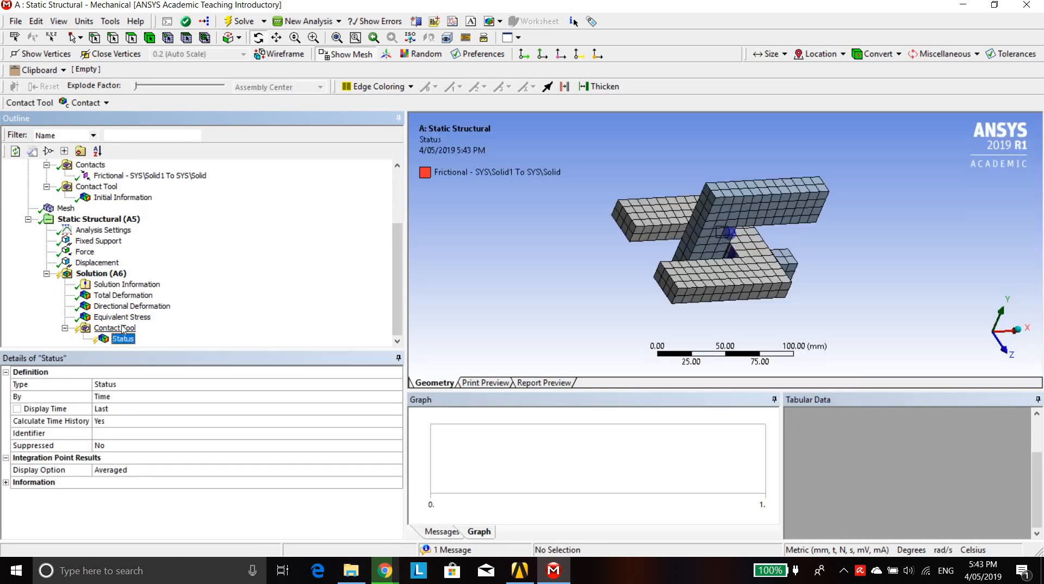
Add a Pressure result to the solution's Contact Tool and solve the analysis
right_click(123, 328)
mouse_move(217, 334)
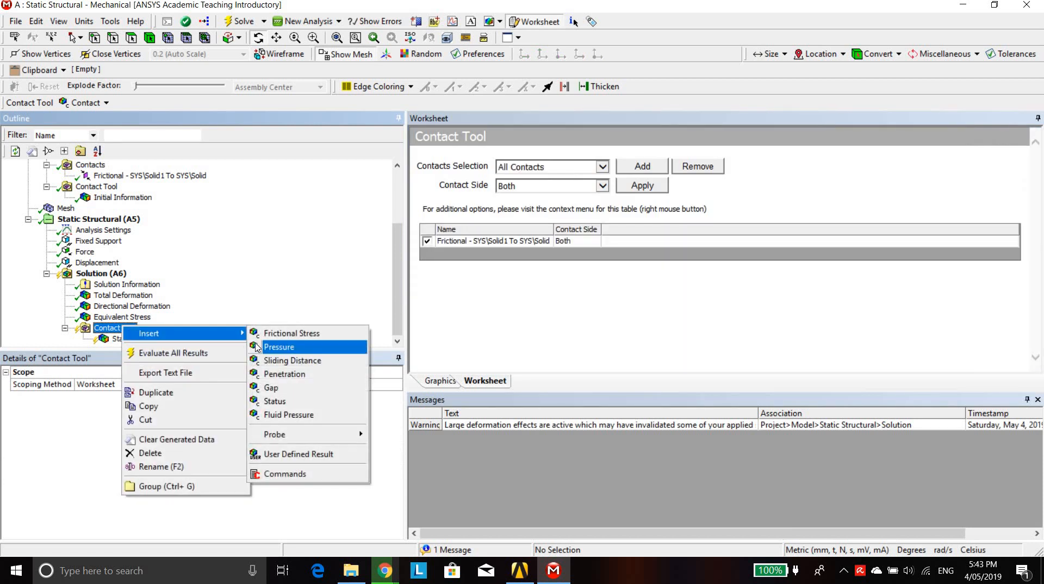
click(280, 347)
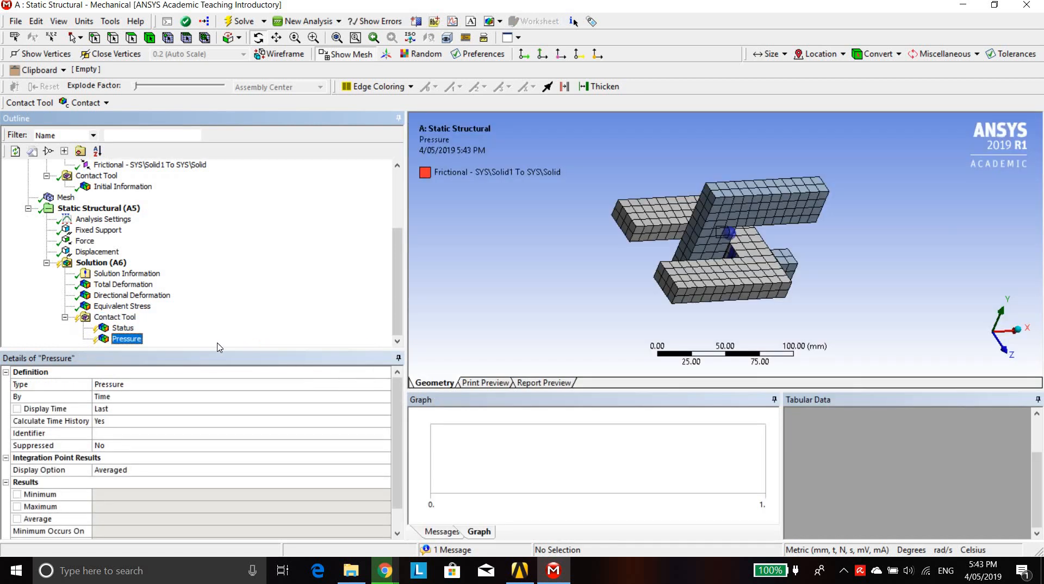
click(242, 21)
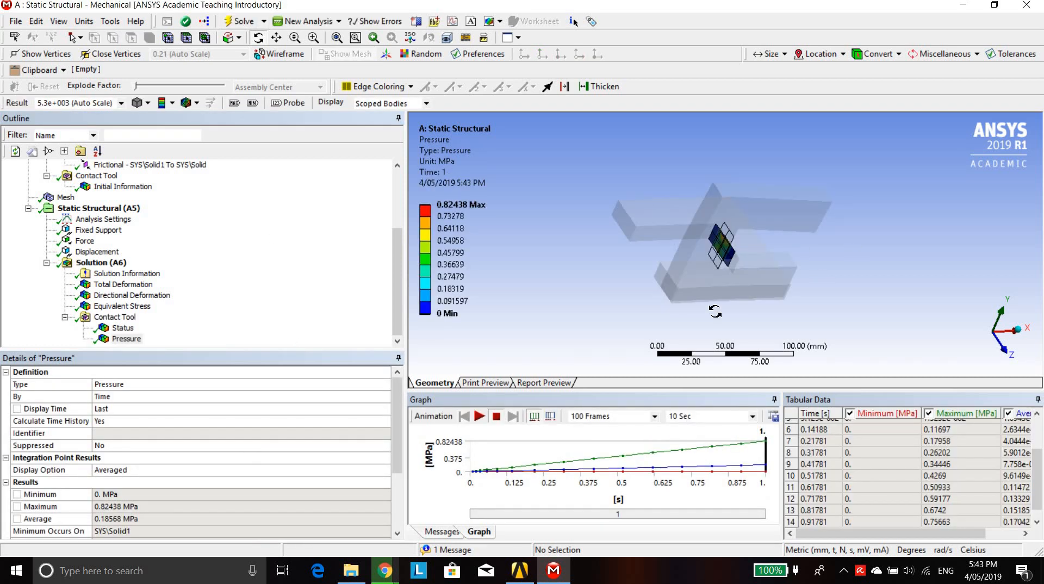
Display the contact Pressure result and examine its distribution across the contact faces up close
click(125, 339)
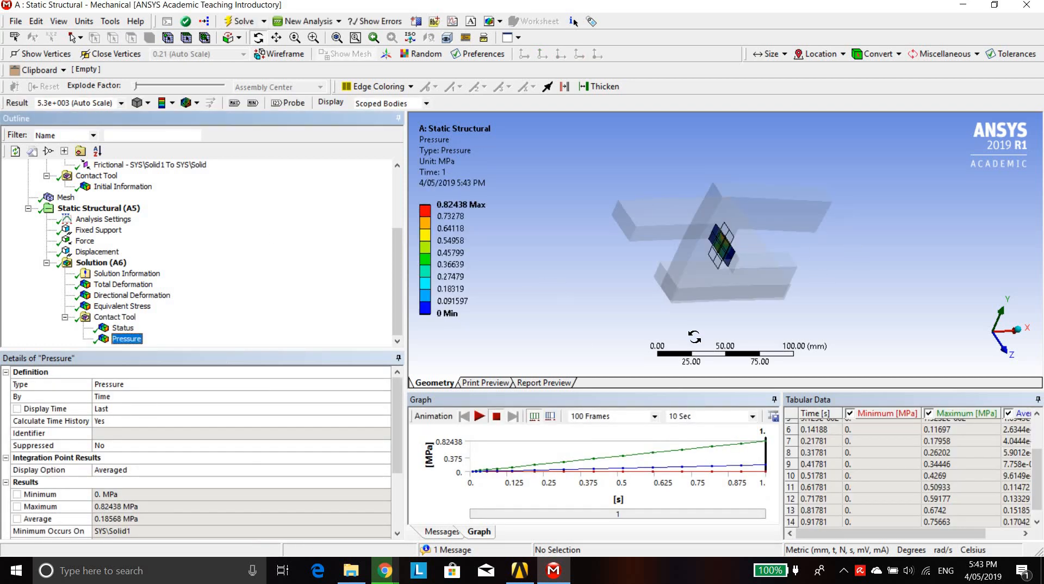
drag(779, 245, 839, 271)
scroll(731, 258, up, 6)
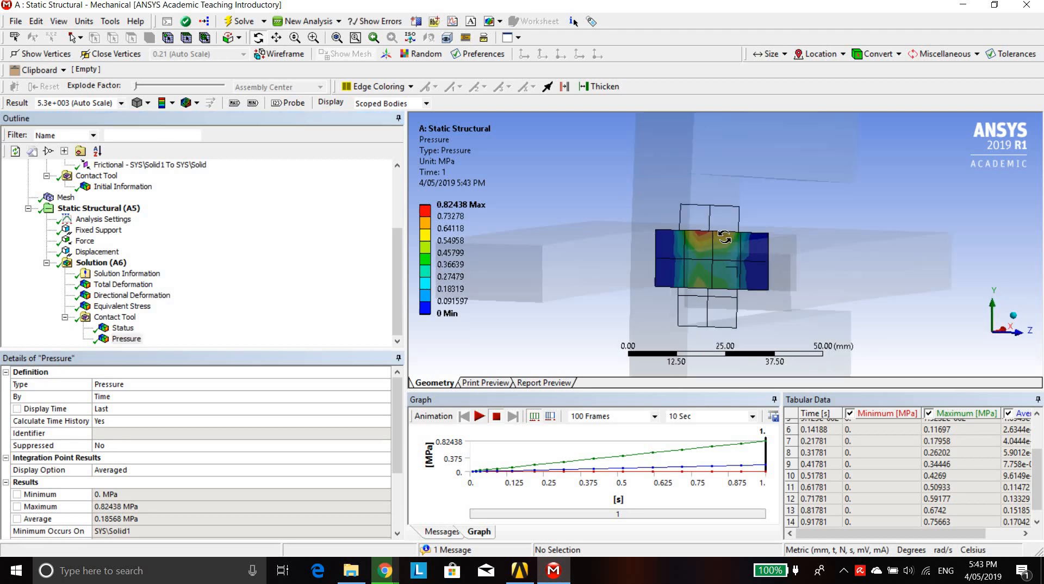
scroll(723, 242, up, 1)
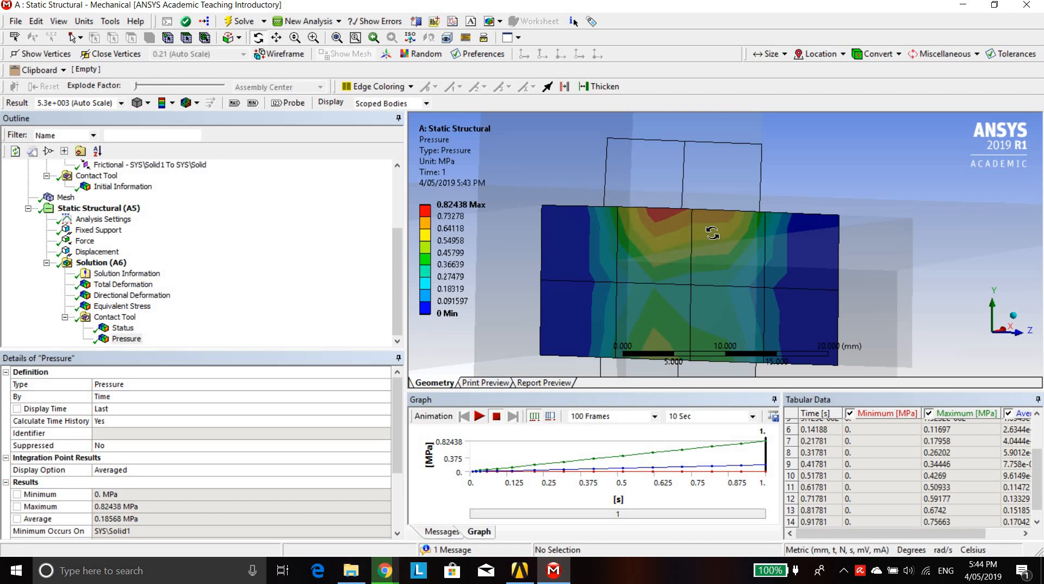
Examine the contact Status result on the contact faces and return to the contact Pressure result
click(126, 328)
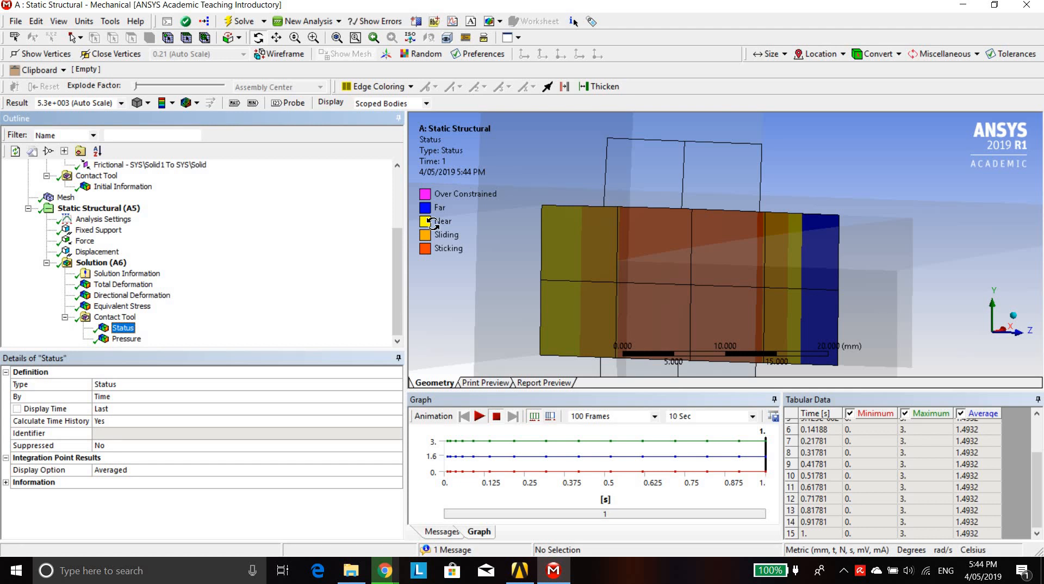
scroll(649, 233, down, 2)
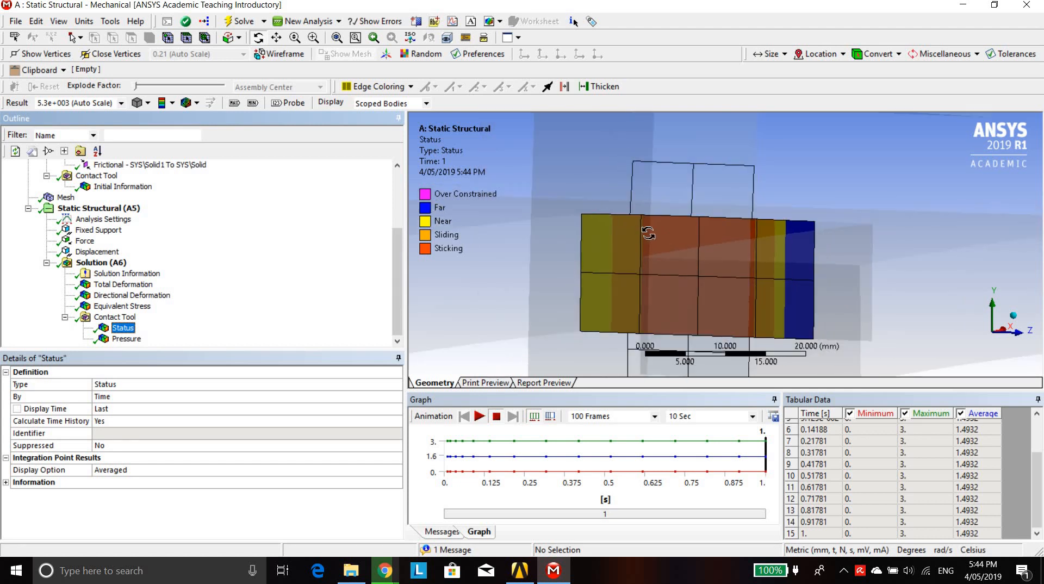
scroll(649, 233, down, 4)
drag(697, 256, 694, 260)
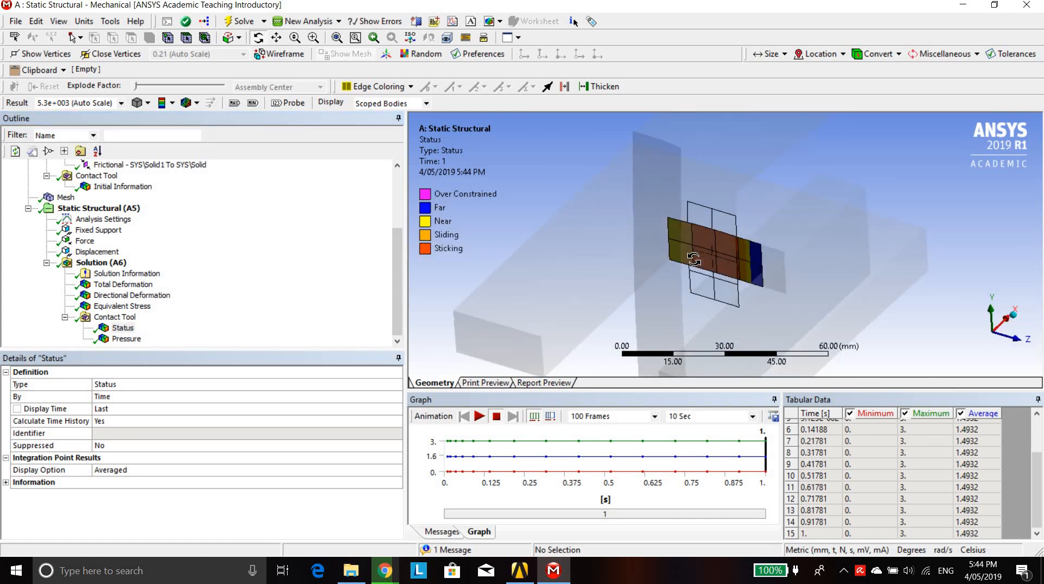
click(123, 338)
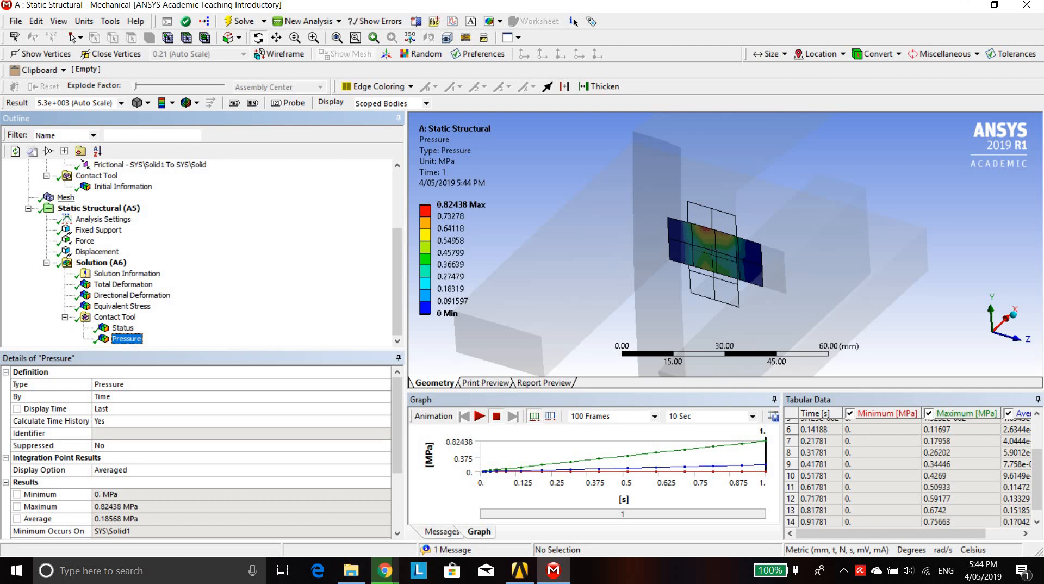
click(844, 570)
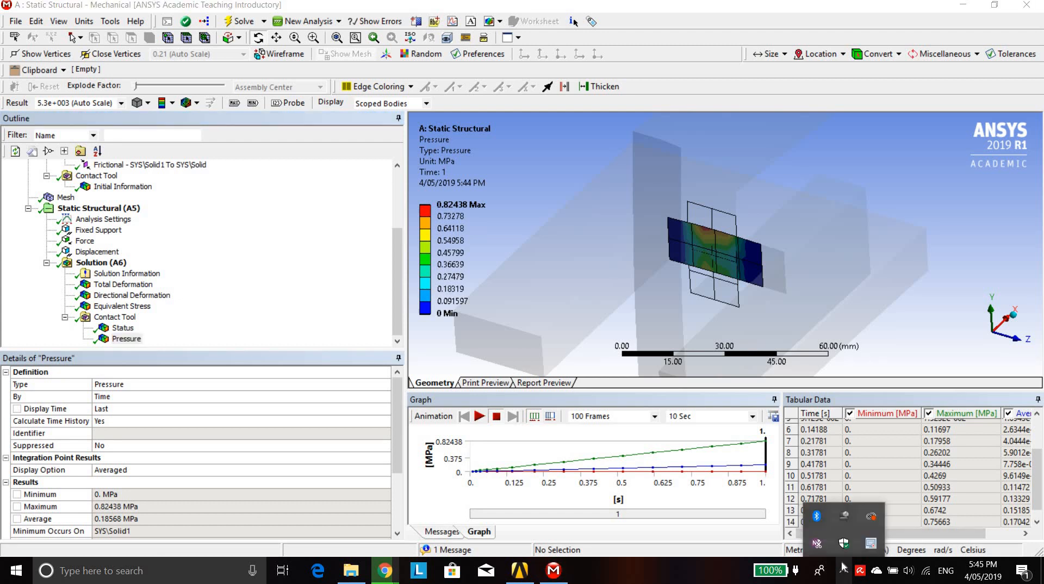